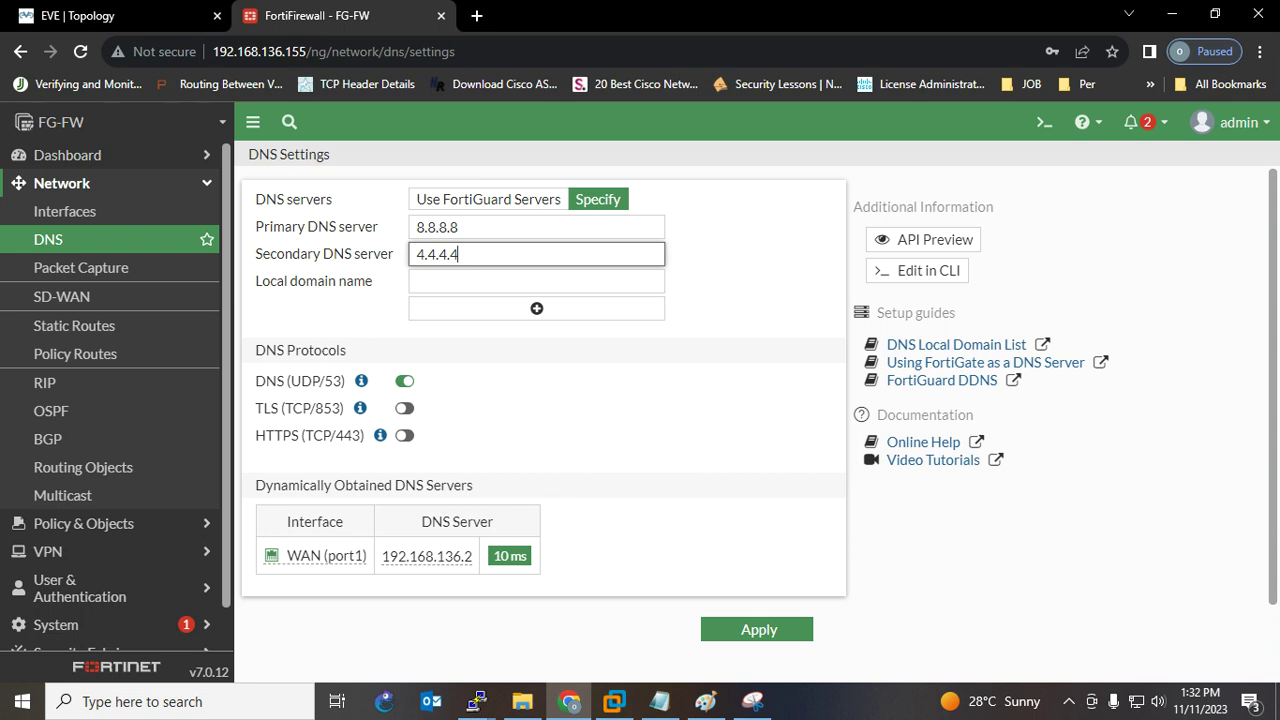
# Apply the DNS settings with primary server 8.8.8.8 and secondary server 4.4.4.4.
pyautogui.click(758, 629)
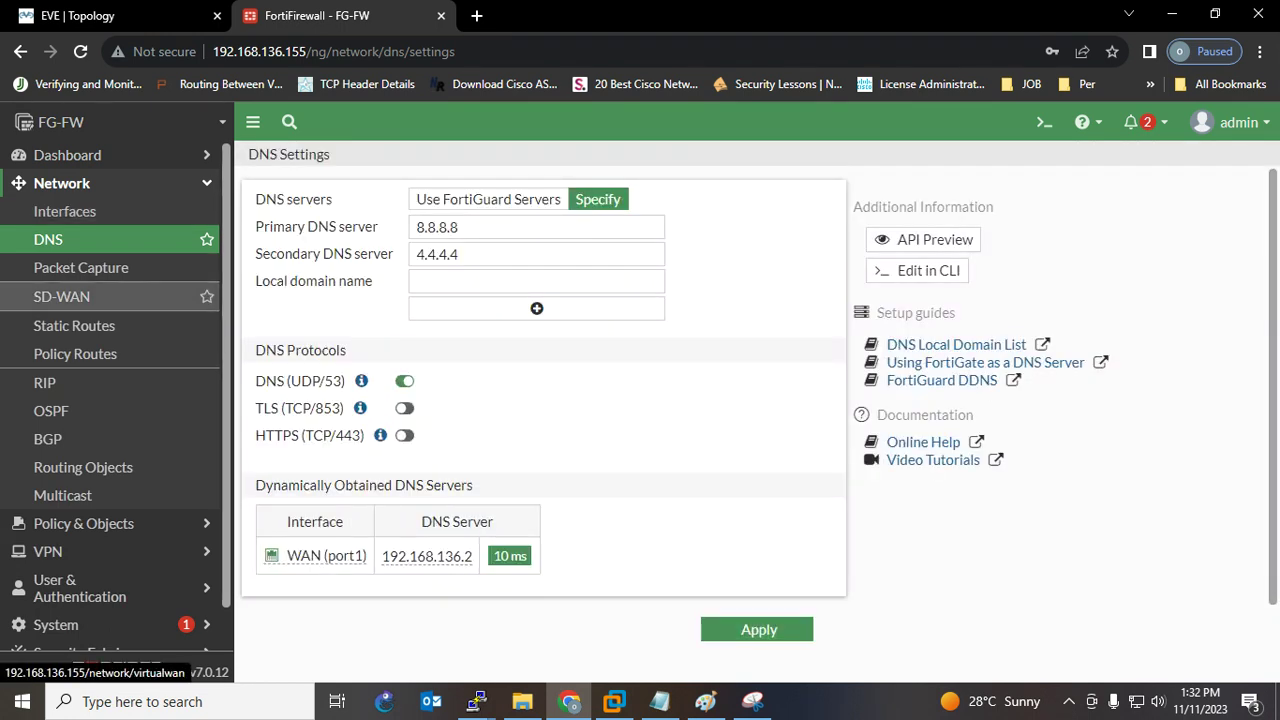
# Review the remaining NAT, Routing and Policy items in the Notepad checklist, highlighting them, and return to the firewall page.
pyautogui.click(659, 701)
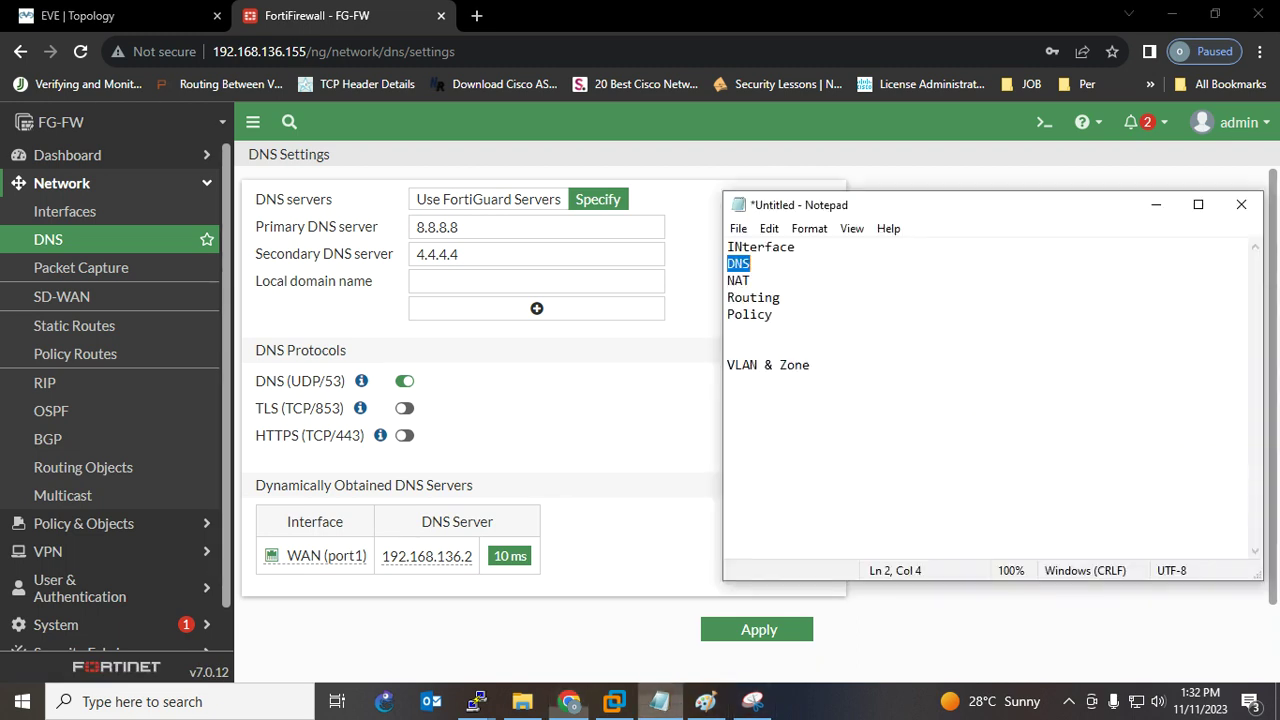
pyautogui.press('Down')
pyautogui.hotkey('shift', 'Left')
pyautogui.hotkey('shift', 'Left')
pyautogui.hotkey('shift', 'Left')
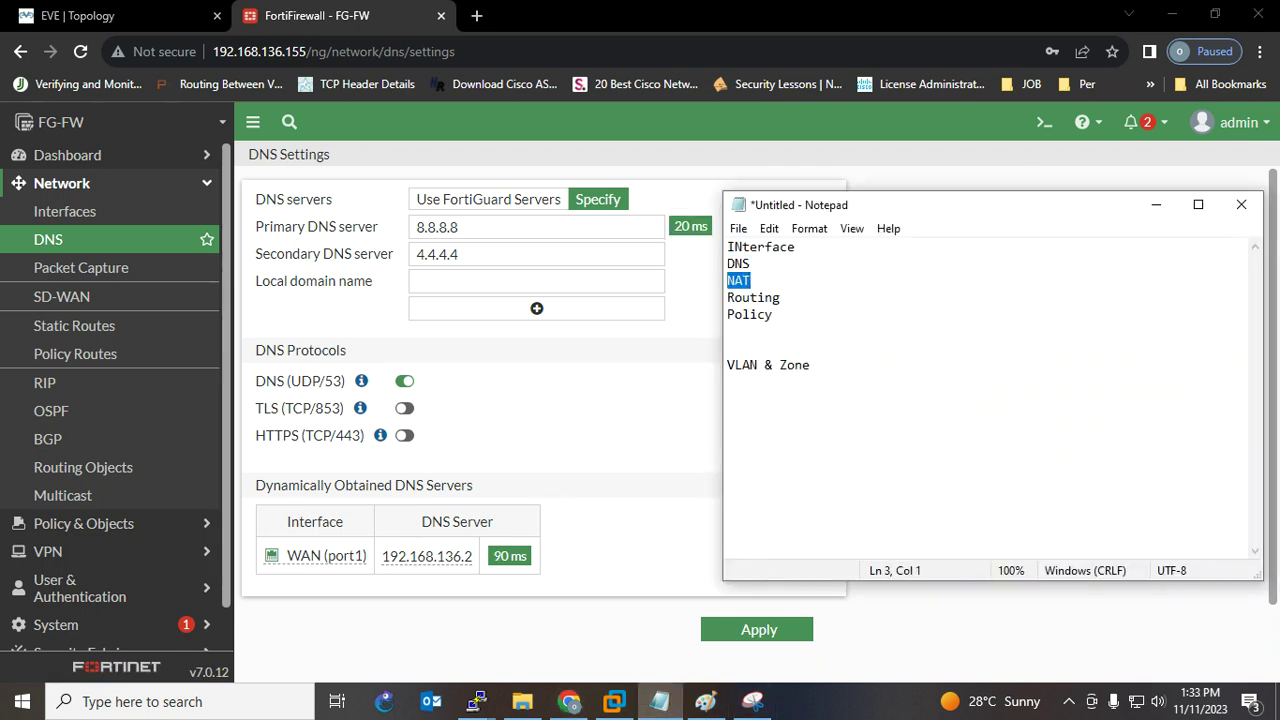
pyautogui.press('Down')
pyautogui.hotkey('shift', 'End')
pyautogui.hotkey('shift', 'Down')
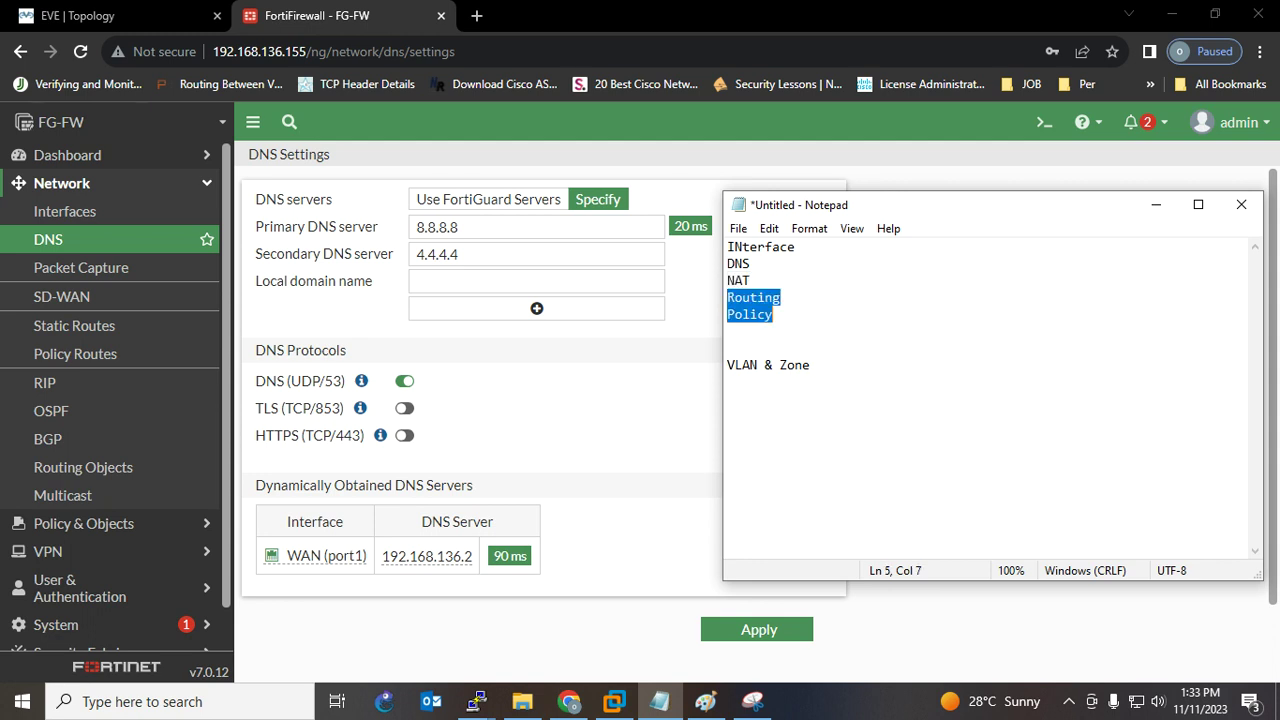
pyautogui.hotkey('alt', 'Tab')
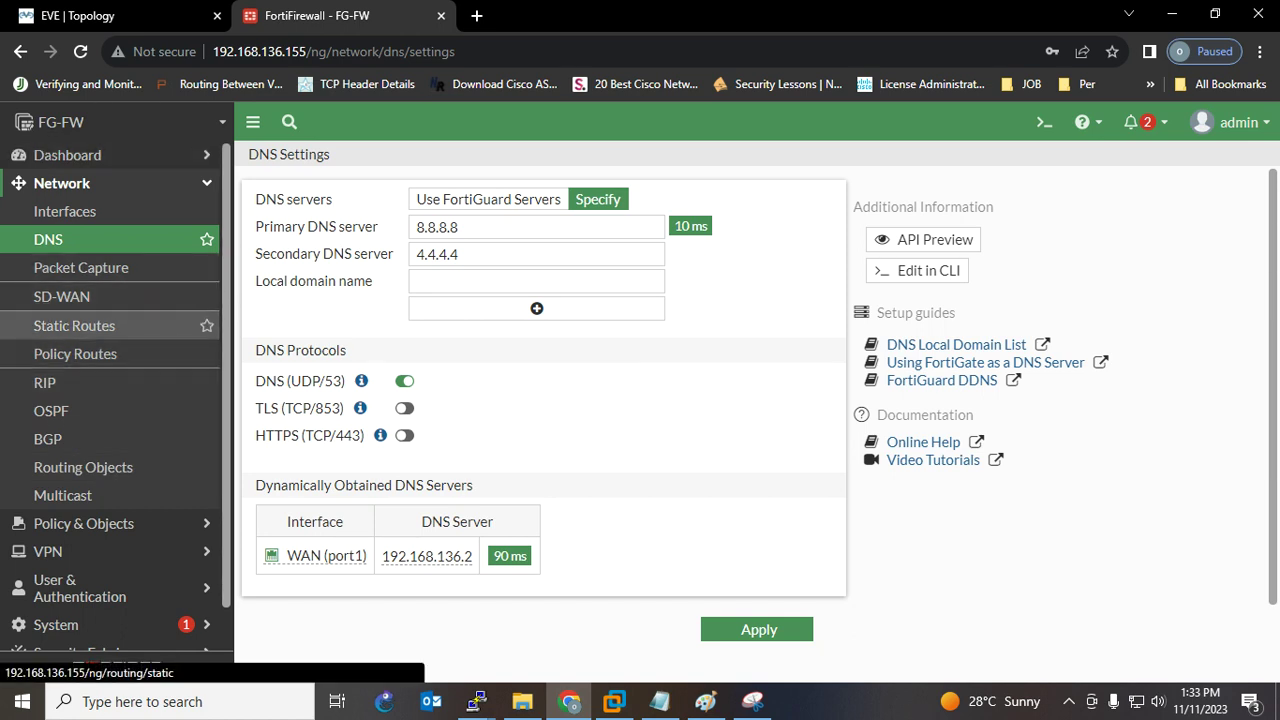
# Start a new static route and set its gateway address to 192.168.136.2.
pyautogui.click(74, 325)
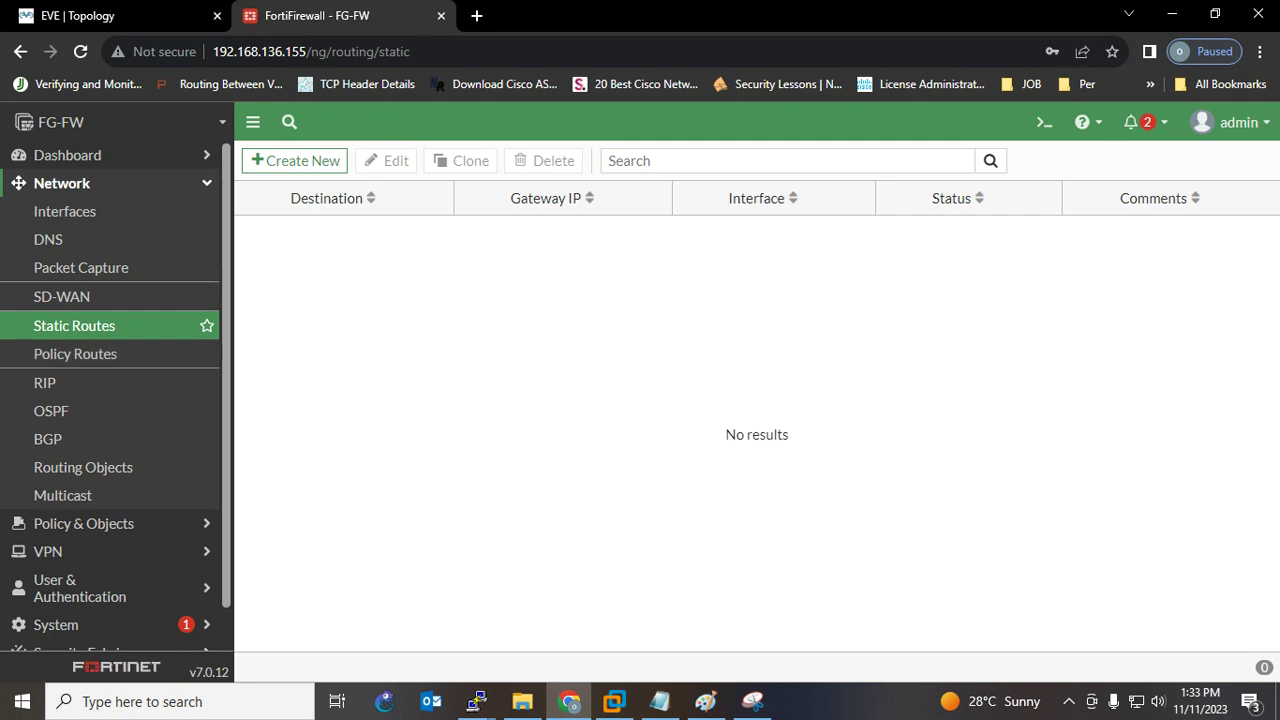
pyautogui.click(295, 160)
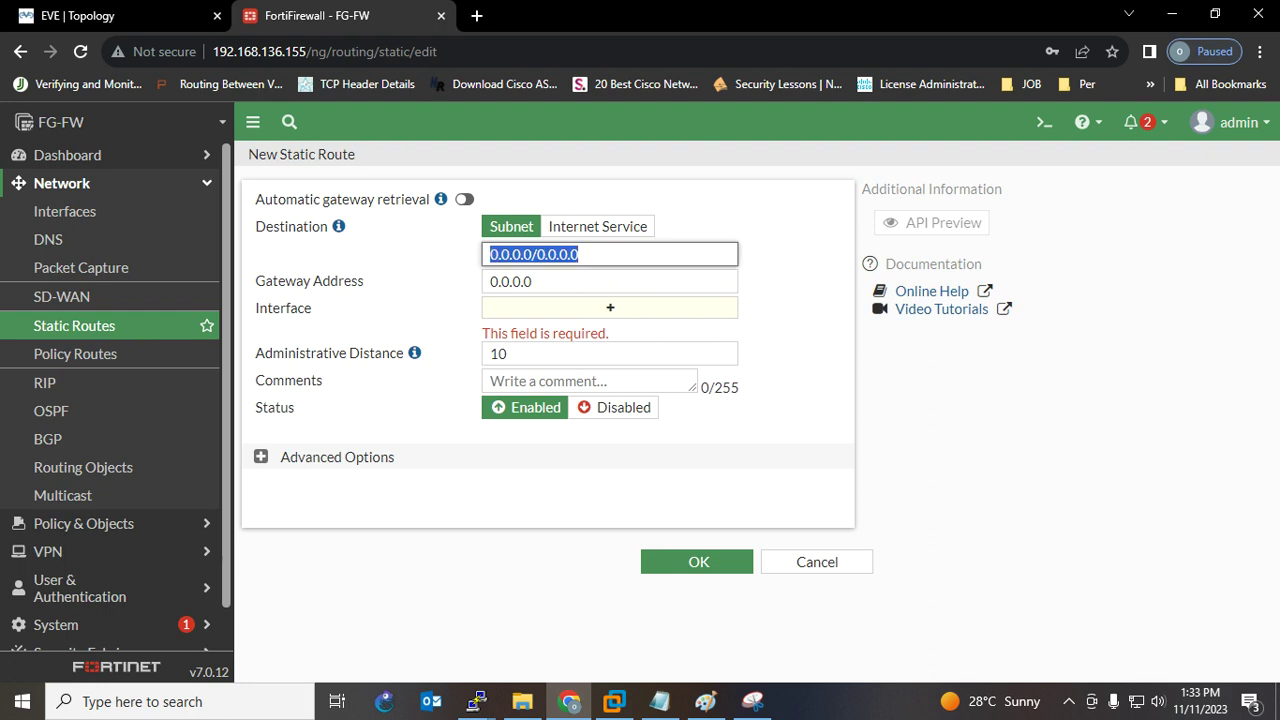
pyautogui.press('Tab')
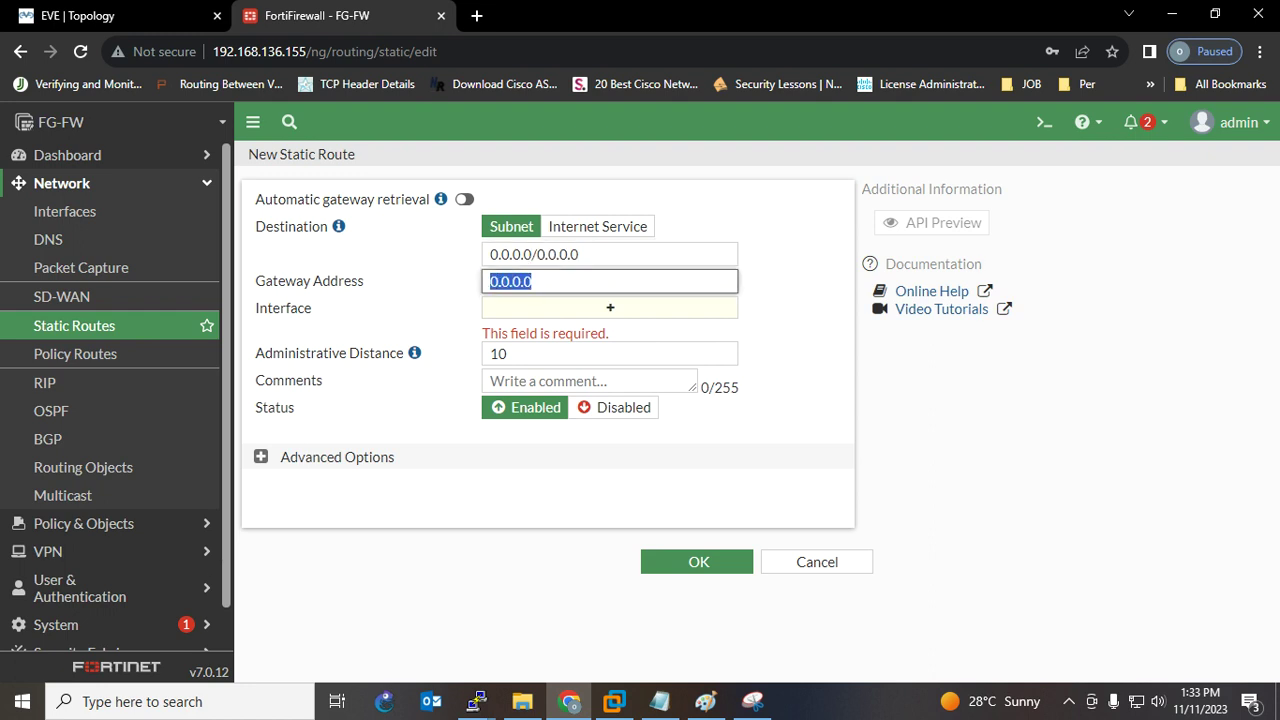
pyautogui.write('192.168.136.2')
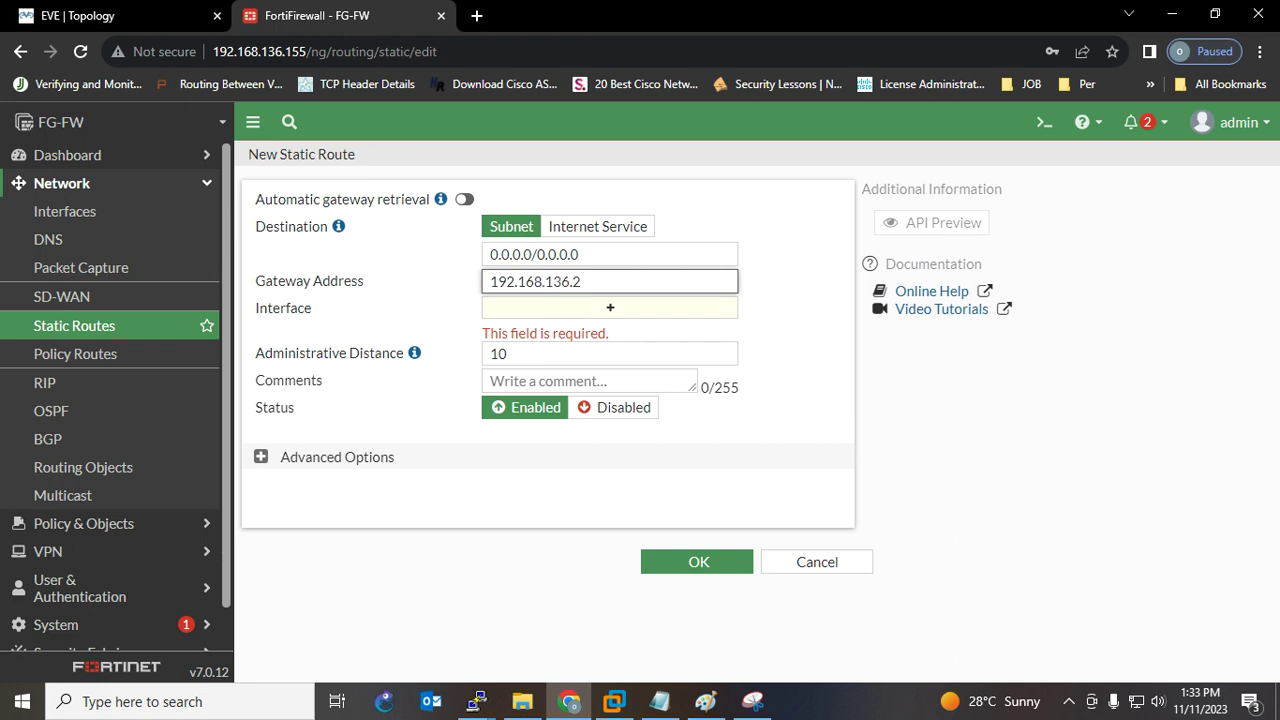
# Snip the EVE topology with Snipping Tool, draw an arrow from Fortinet towards the Internet and circle the 192.168.136.2/24 label.
pyautogui.hotkey('ctrl', 'shift', 'Tab')
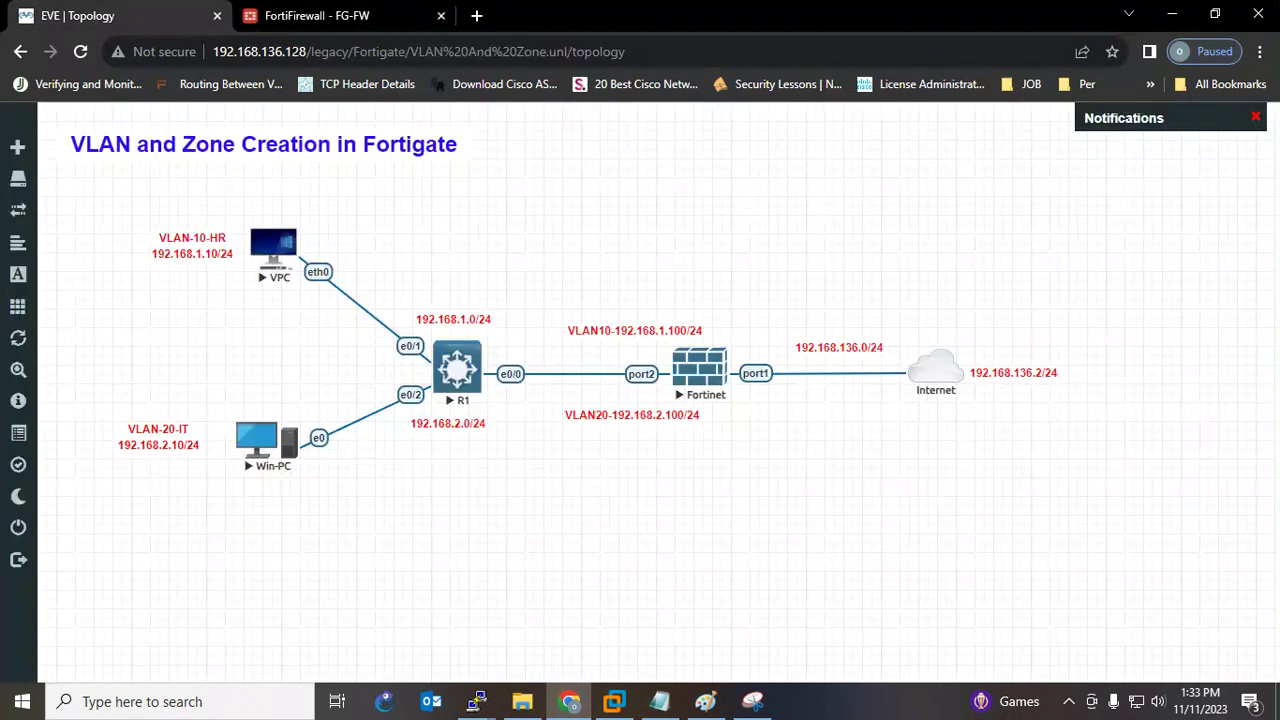
pyautogui.click(752, 701)
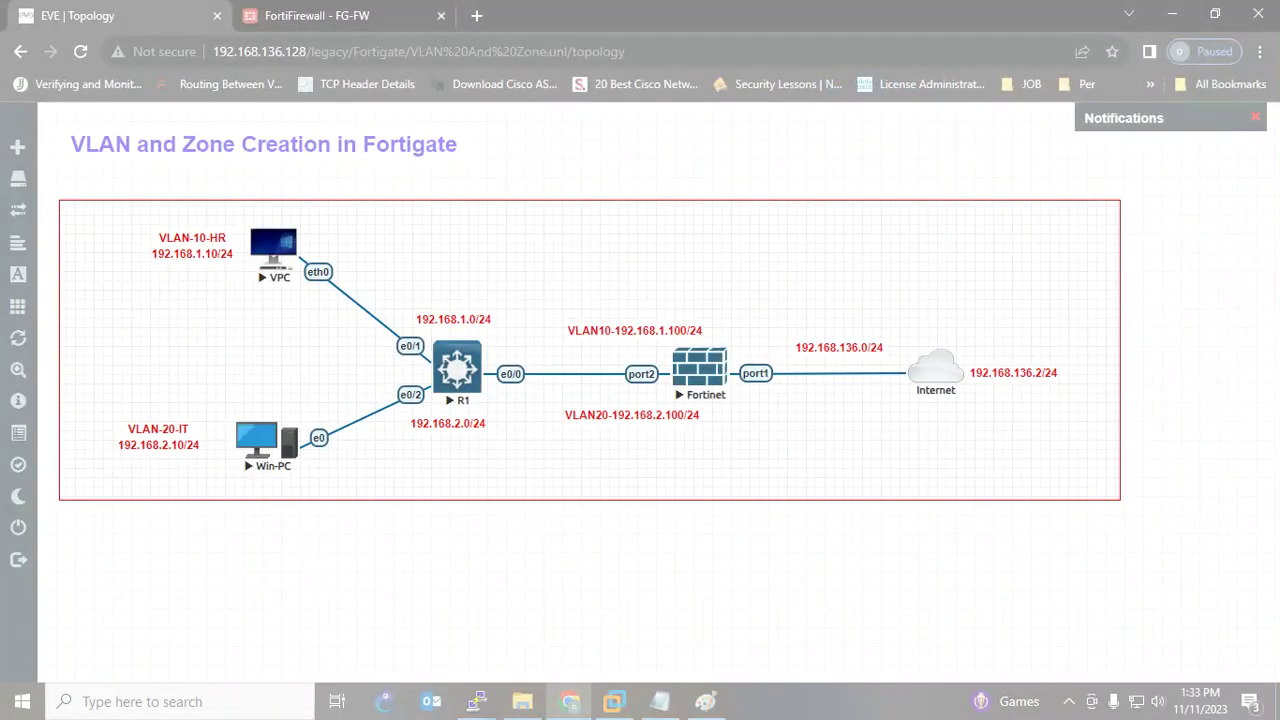
pyautogui.moveTo(56, 180); pyautogui.dragTo(1122, 526)
pyautogui.moveTo(750, 404)
pyautogui.mouseDown()
pyautogui.moveTo(990, 404)
pyautogui.moveTo(942, 420)
pyautogui.mouseUp()
pyautogui.moveTo(1098, 353)
pyautogui.mouseDown()
pyautogui.moveTo(1121, 352)
pyautogui.moveTo(966, 378)
pyautogui.moveTo(1088, 418)
pyautogui.moveTo(1112, 343)
pyautogui.mouseUp()
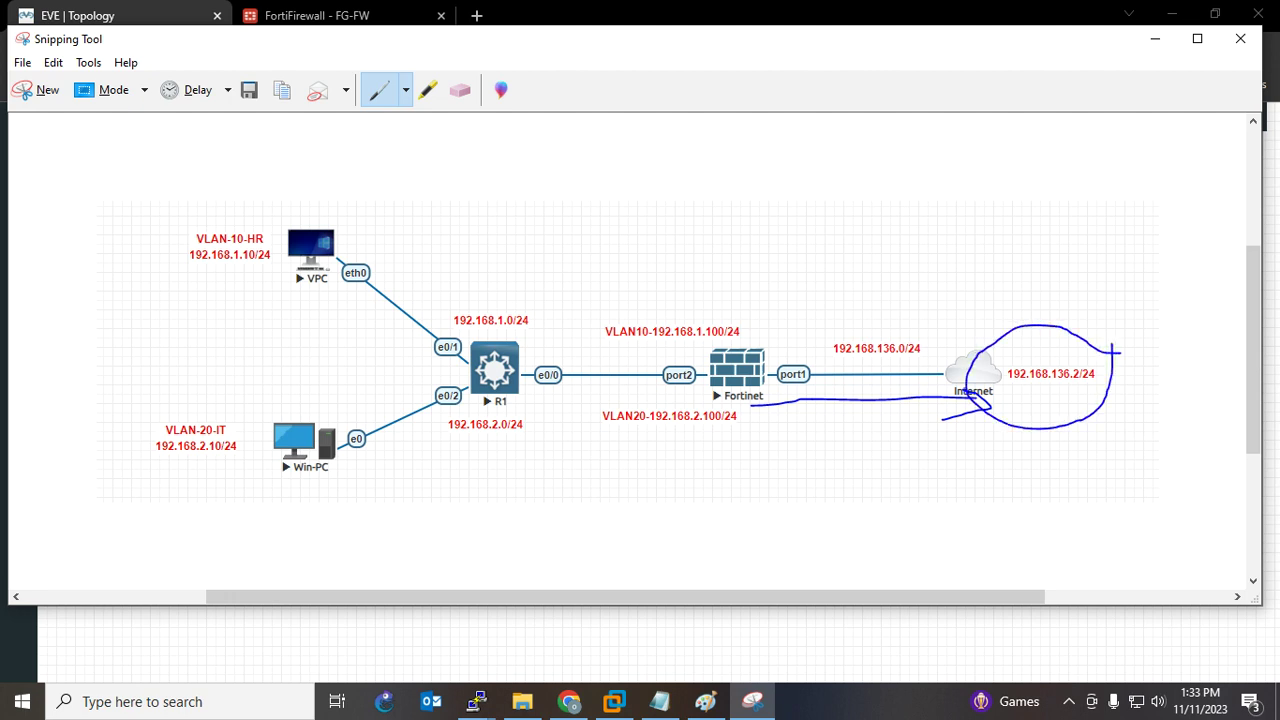
pyautogui.click(1155, 38)
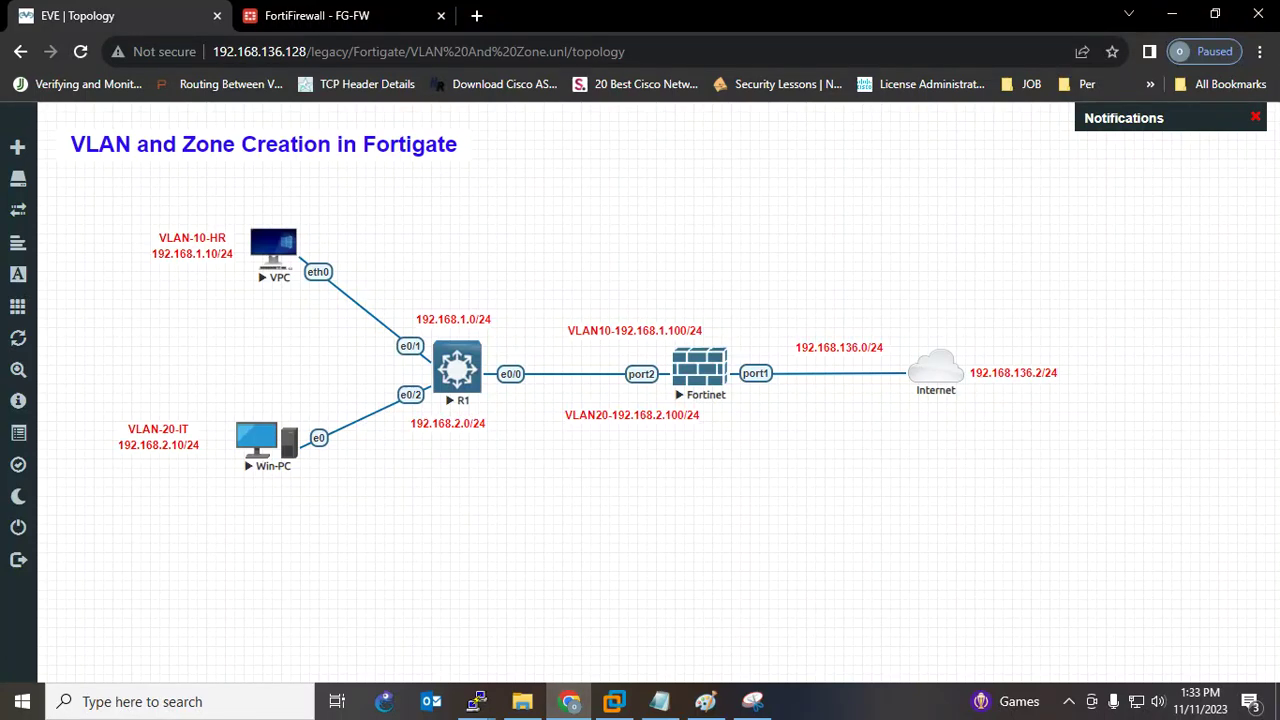
# Assign WAN (port1) as the static route's interface, check port1 on the annotated topology snip, and save the route.
pyautogui.hotkey('ctrl', 'Tab')
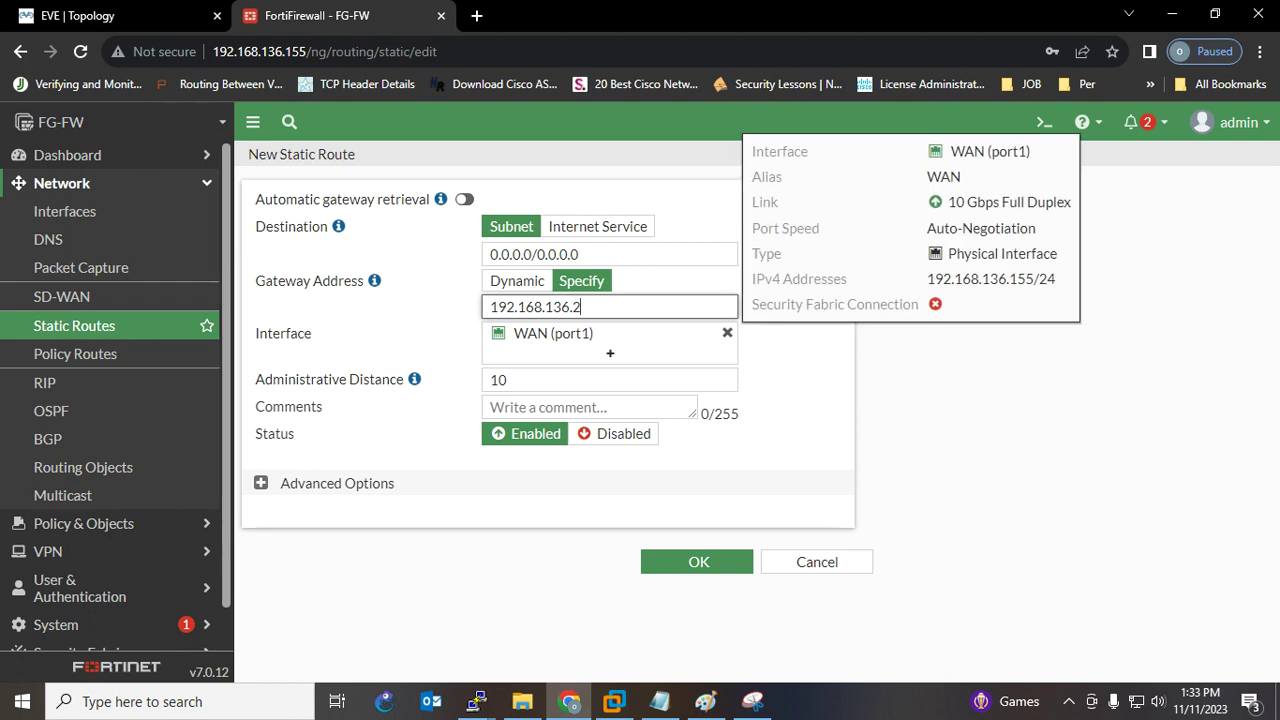
pyautogui.click(752, 701)
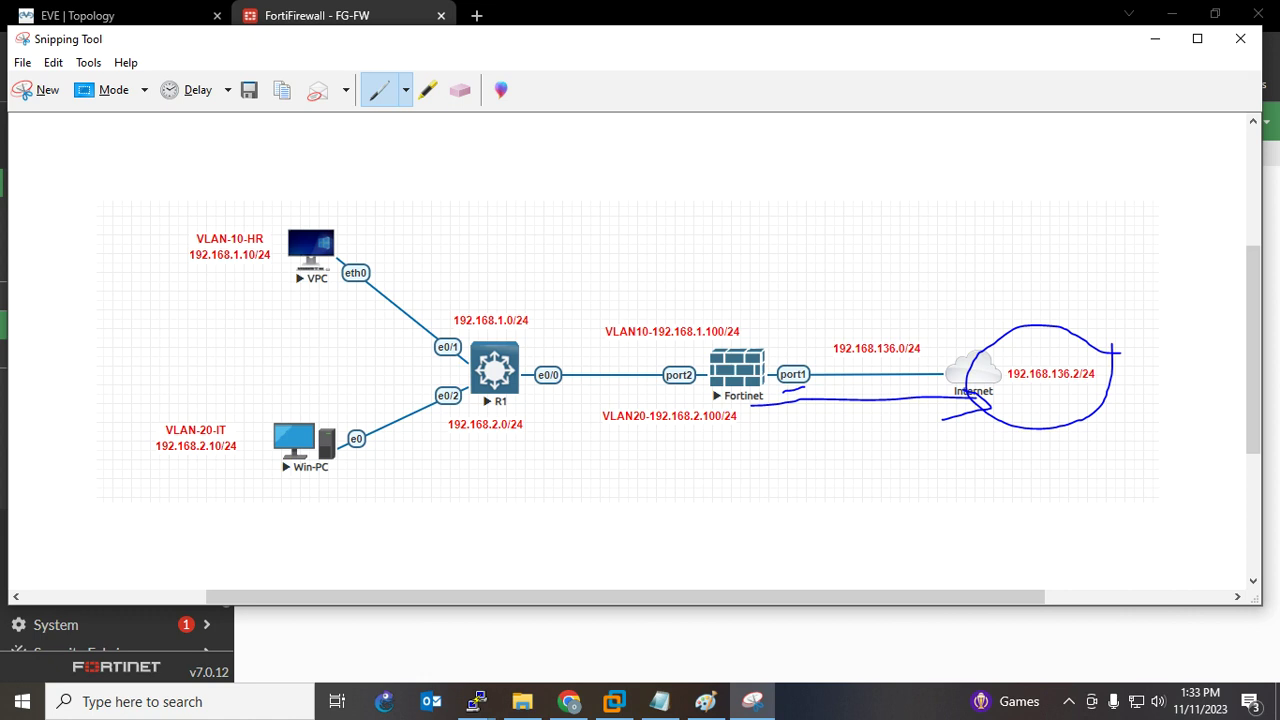
pyautogui.click(1155, 38)
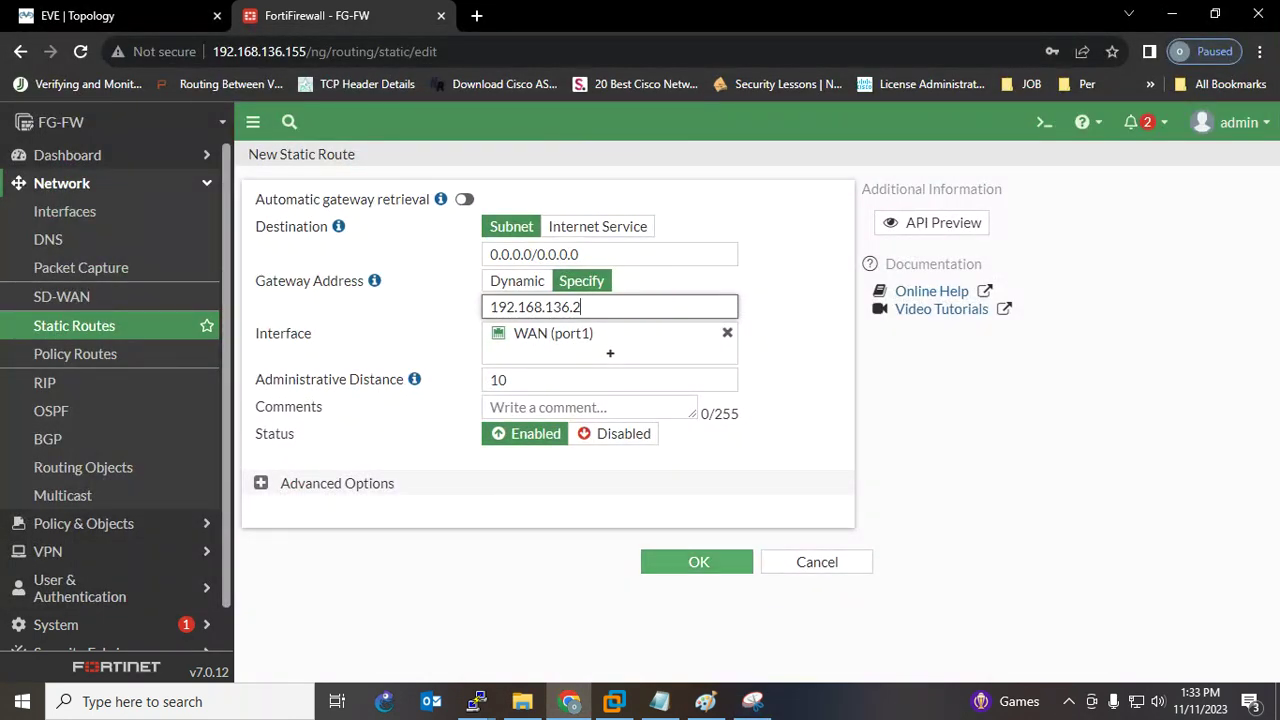
pyautogui.click(698, 561)
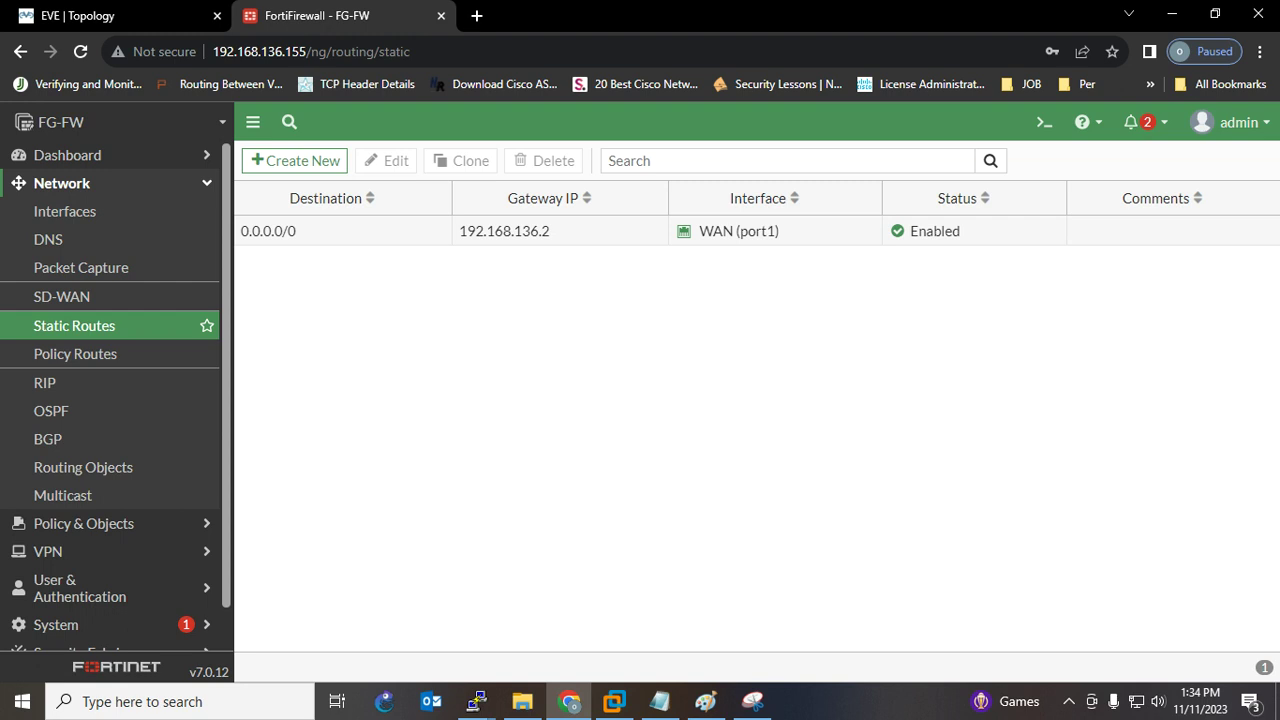
# Open the firewall policy list.
pyautogui.click(84, 523)
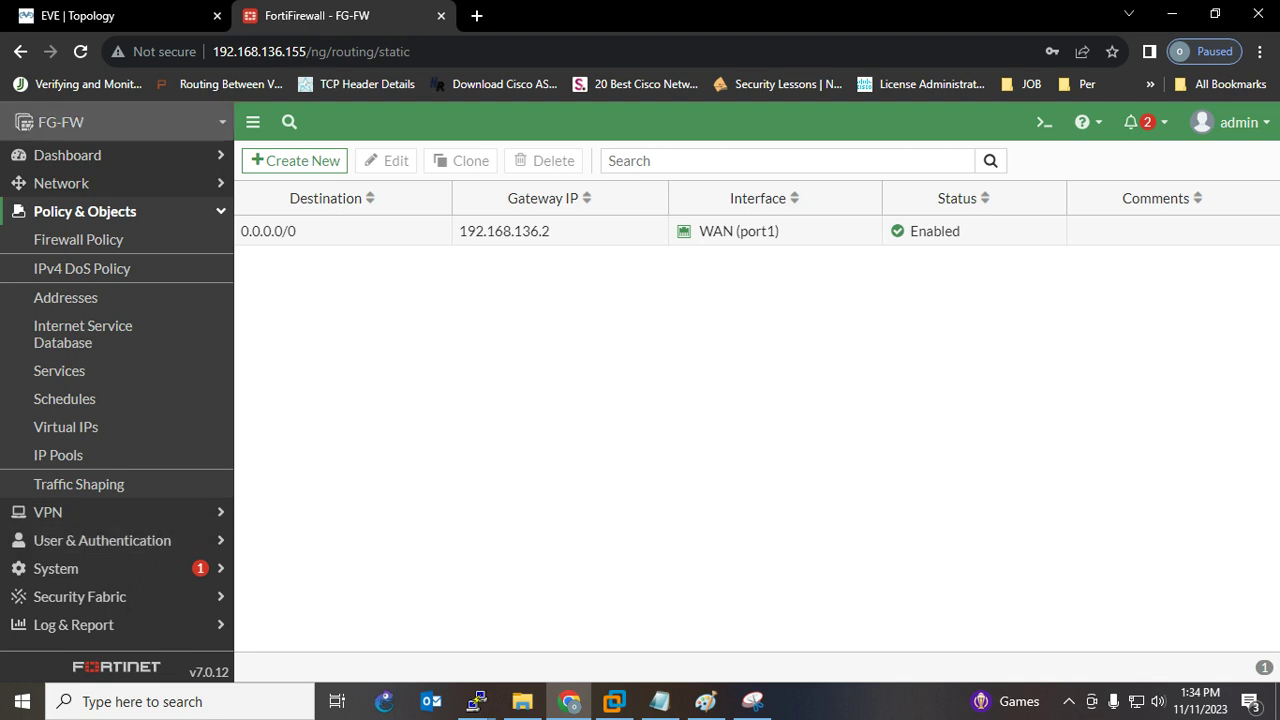
pyautogui.click(78, 239)
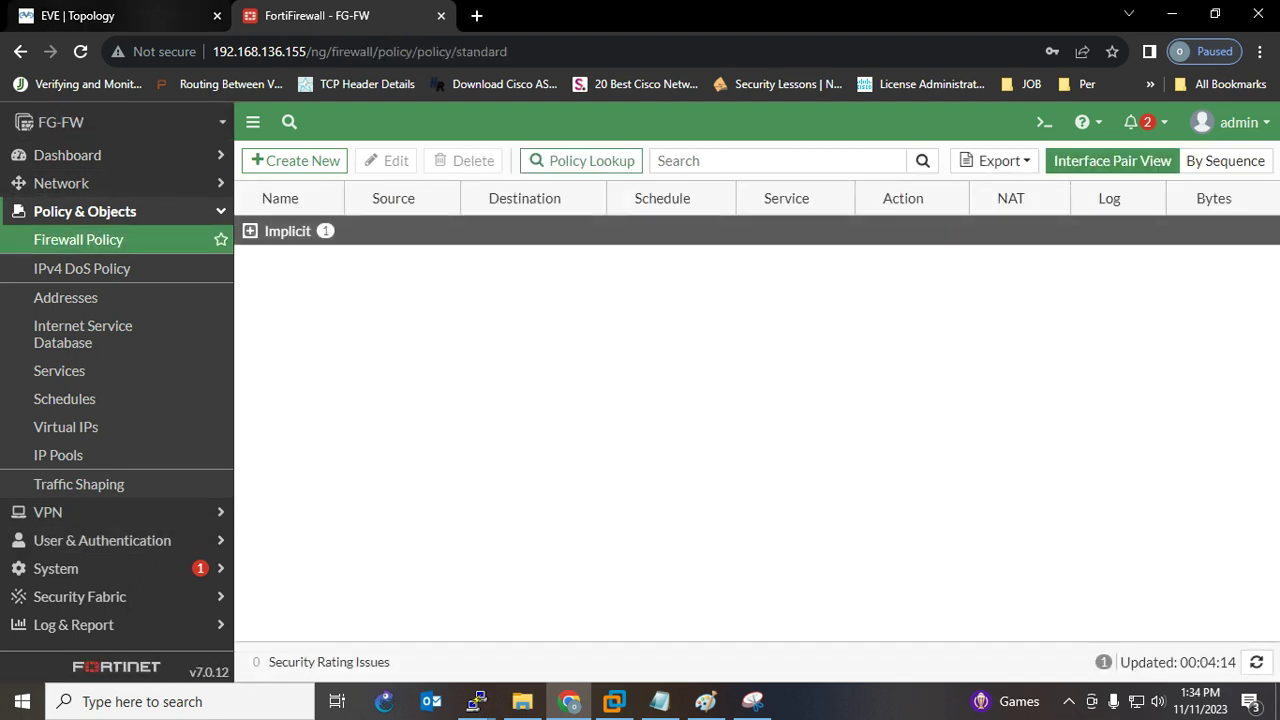
# On the topology snip, trace the VLAN 10 and VLAN 20 paths to Fortinet, underline the VLAN20 and Internet addresses, and circle port2.
pyautogui.click(120, 15)
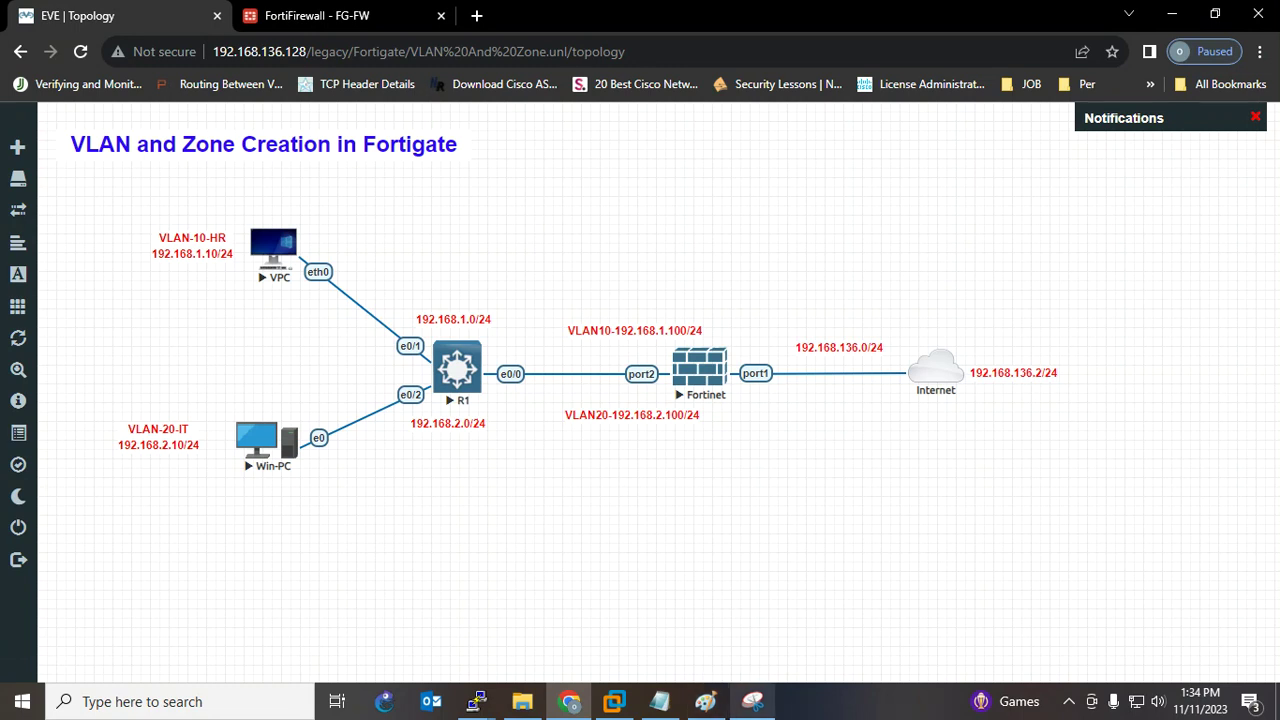
pyautogui.click(752, 701)
pyautogui.moveTo(172, 286)
pyautogui.mouseDown()
pyautogui.moveTo(464, 330)
pyautogui.moveTo(648, 390)
pyautogui.moveTo(762, 383)
pyautogui.mouseUp()
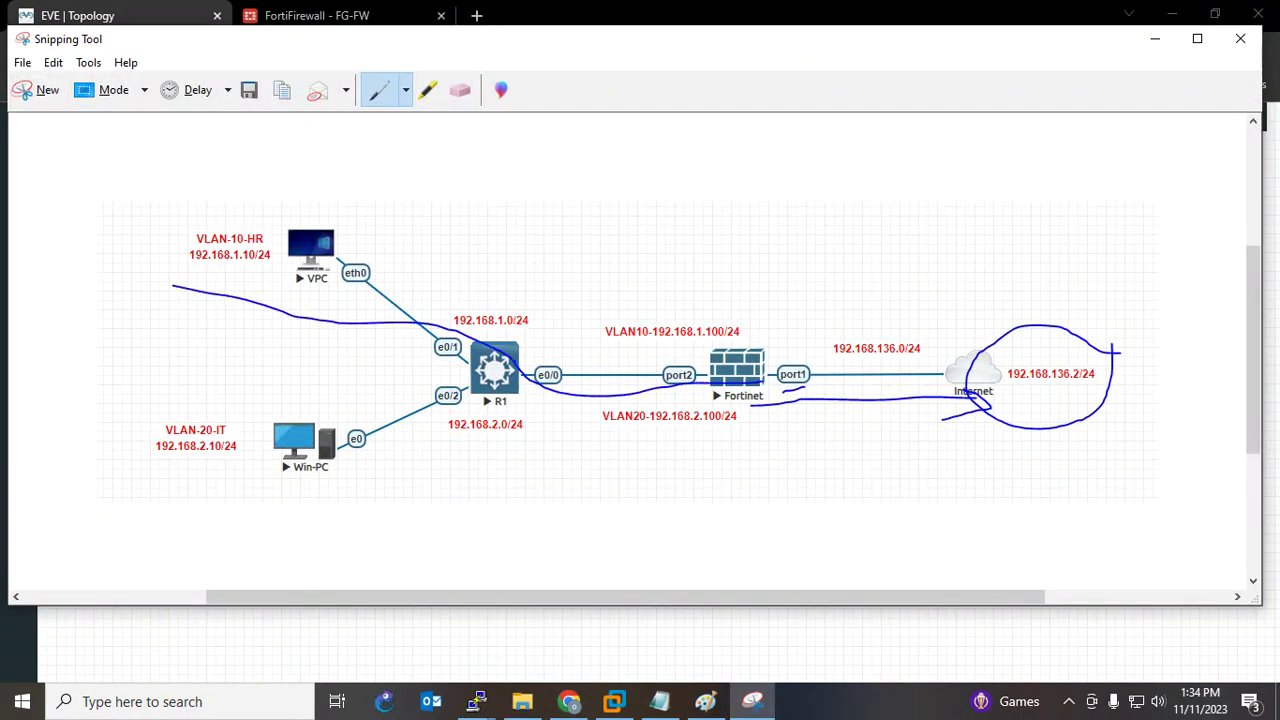
pyautogui.moveTo(378, 372)
pyautogui.mouseDown()
pyautogui.moveTo(174, 372)
pyautogui.moveTo(135, 488)
pyautogui.moveTo(466, 532)
pyautogui.moveTo(732, 489)
pyautogui.moveTo(758, 402)
pyautogui.moveTo(354, 378)
pyautogui.mouseUp()
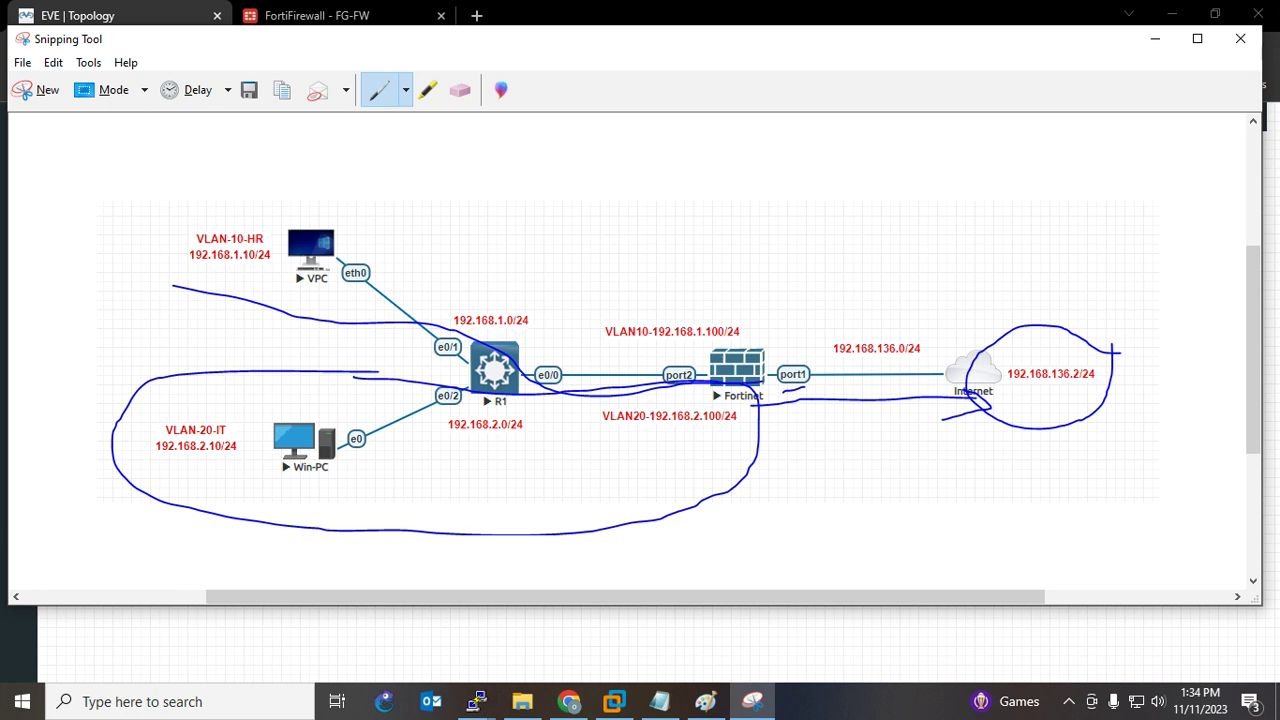
pyautogui.moveTo(608, 427); pyautogui.dragTo(778, 441)
pyautogui.moveTo(1026, 394); pyautogui.dragTo(1082, 389)
pyautogui.moveTo(692, 350)
pyautogui.mouseDown()
pyautogui.moveTo(680, 424)
pyautogui.moveTo(712, 348)
pyautogui.moveTo(666, 352)
pyautogui.mouseUp()
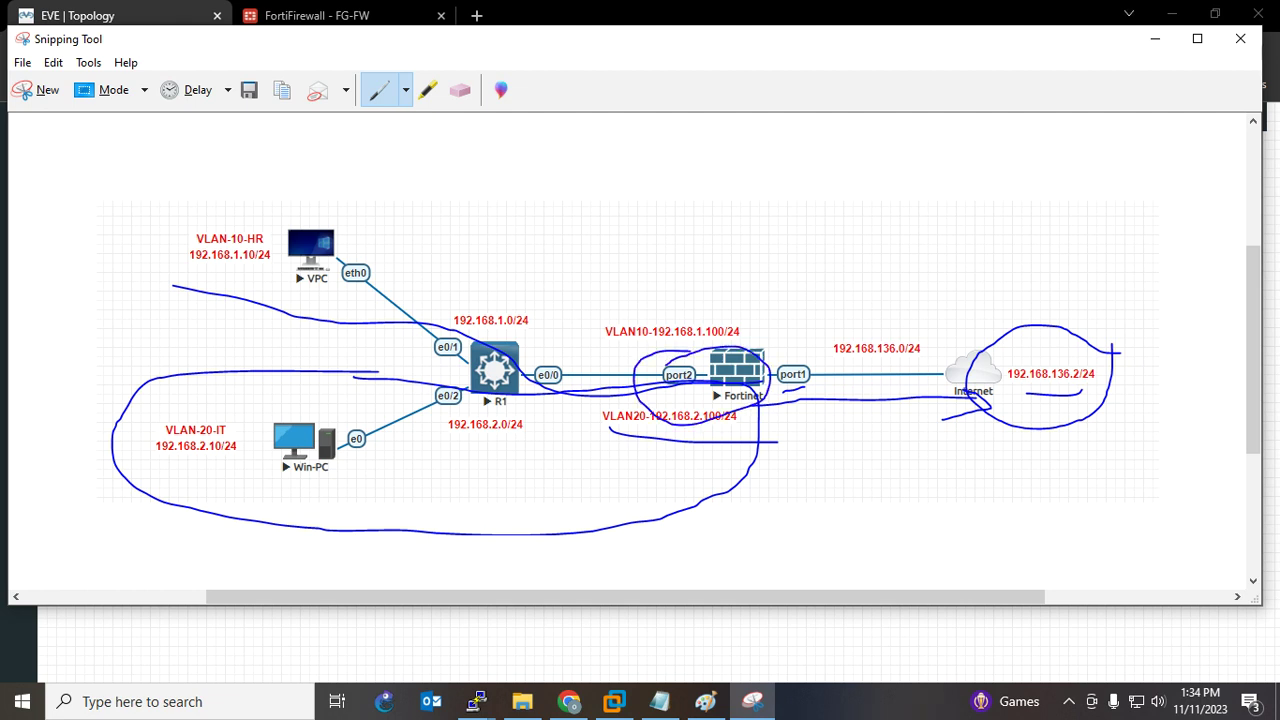
pyautogui.click(1154, 38)
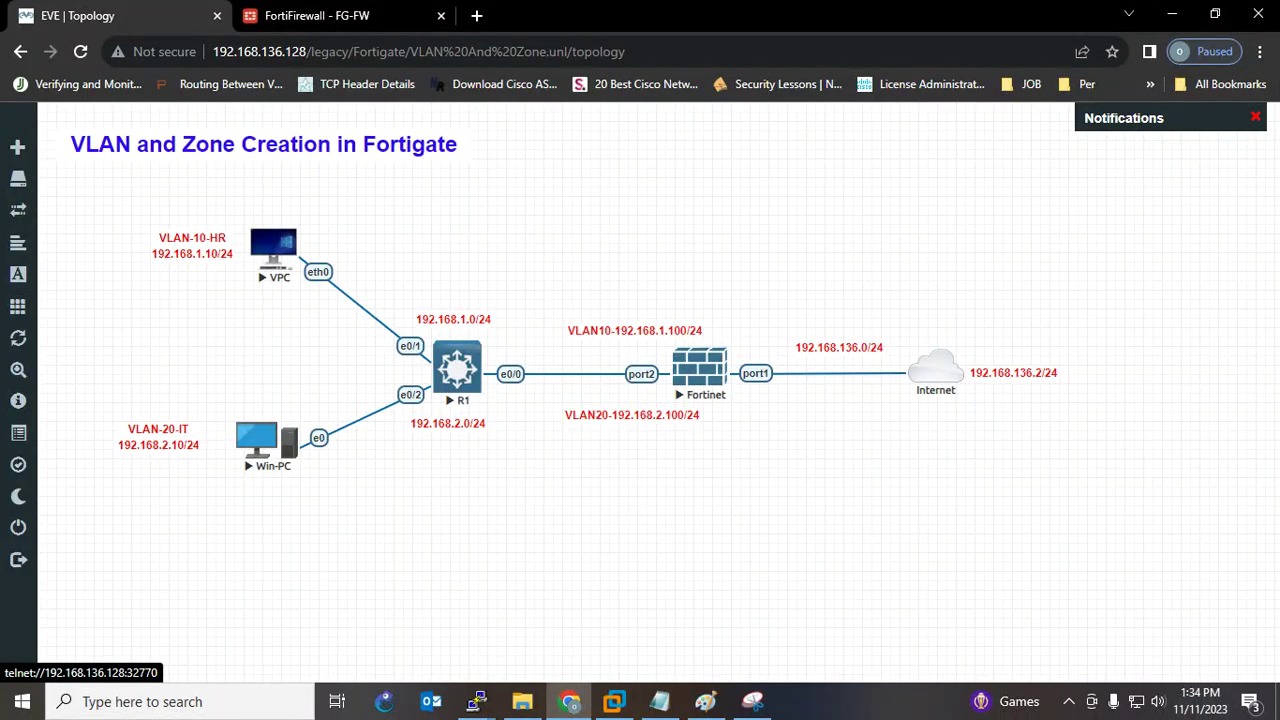
# Create a new firewall policy on FG-FW and name it Allow-VLAN10-Internet.
pyautogui.click(320, 15)
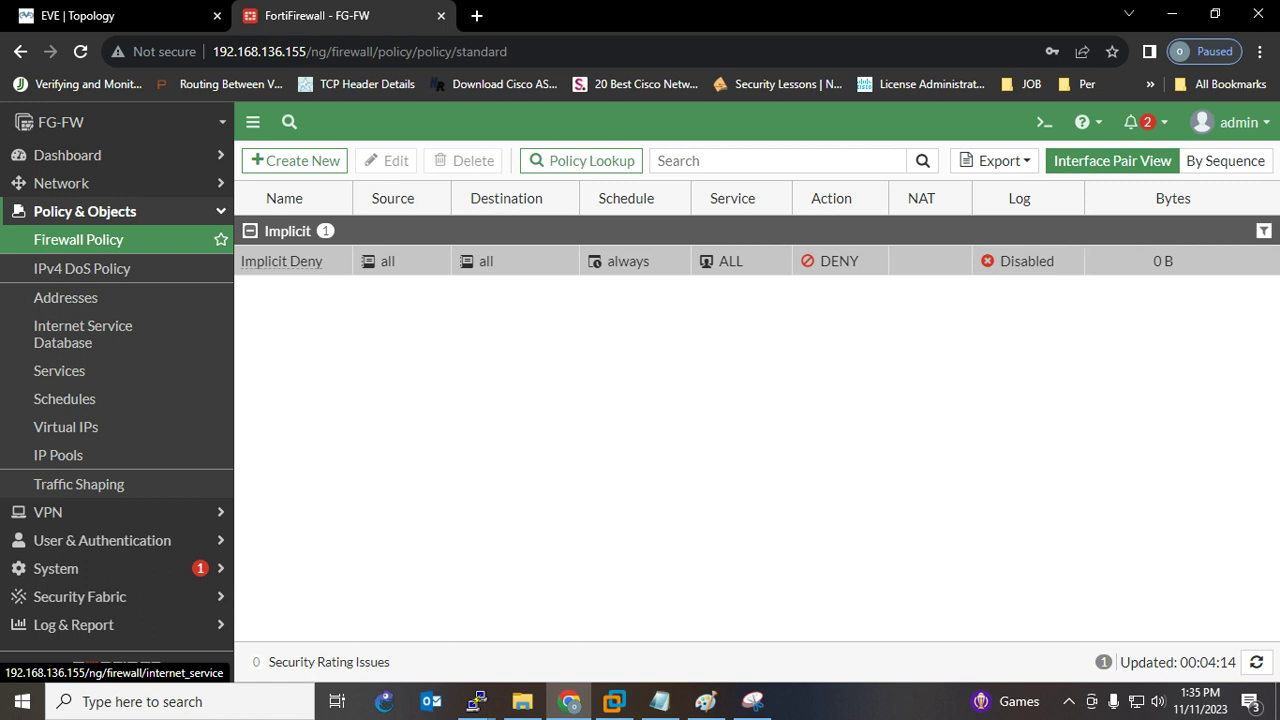
pyautogui.click(295, 160)
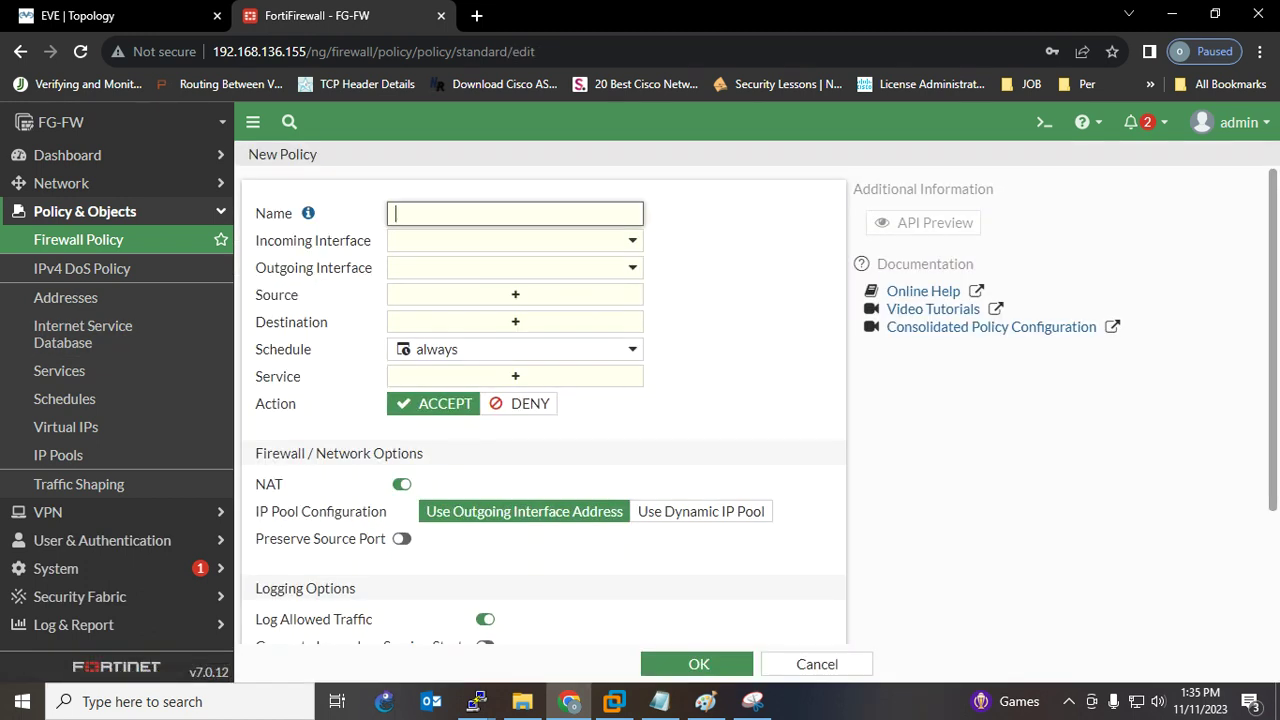
pyautogui.write('Allow-VLAN10')
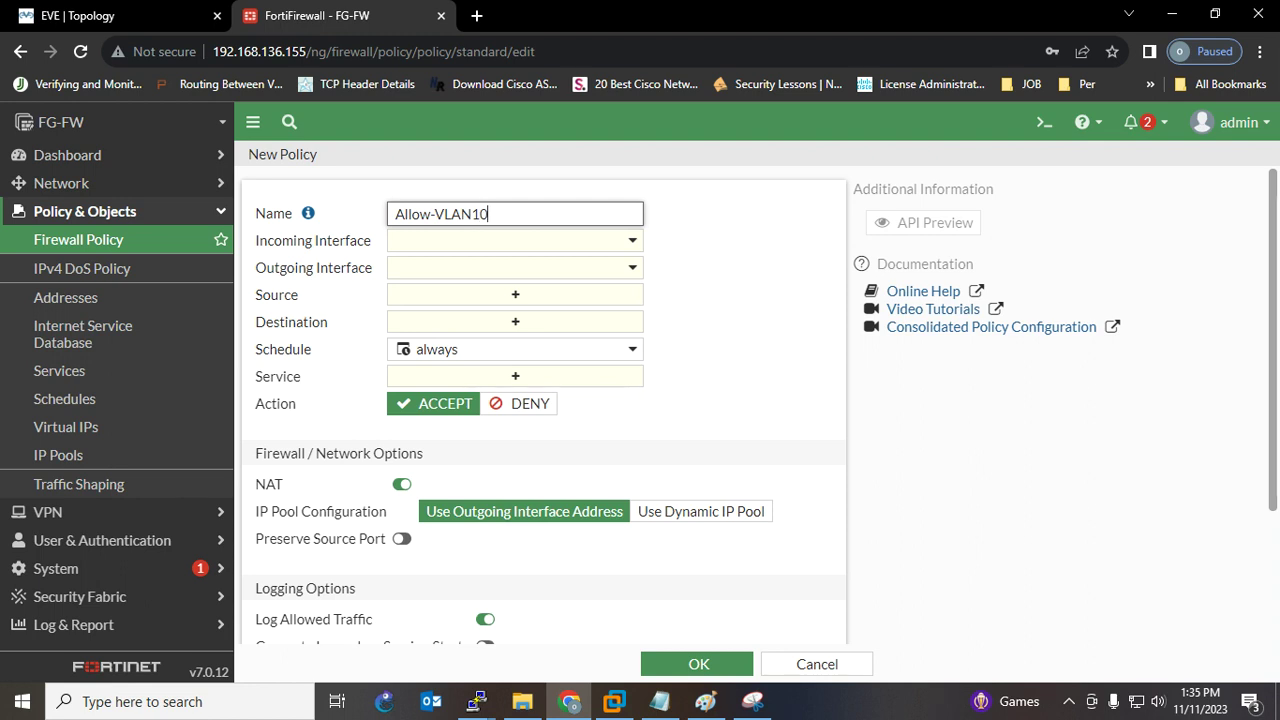
pyautogui.write('-Internet')
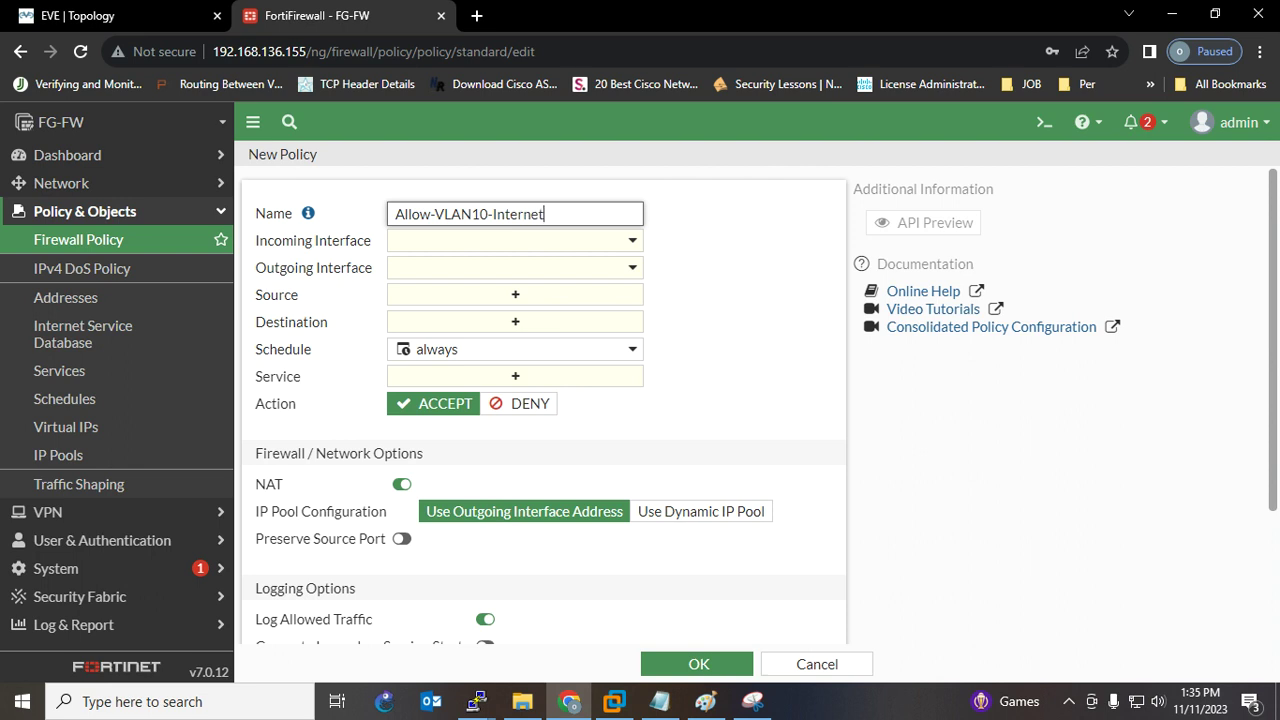
# Set the policy's incoming interface to HR (VLAN10) and change its name to Allow-VLAN10(HR)-Internet.
pyautogui.click(515, 240)
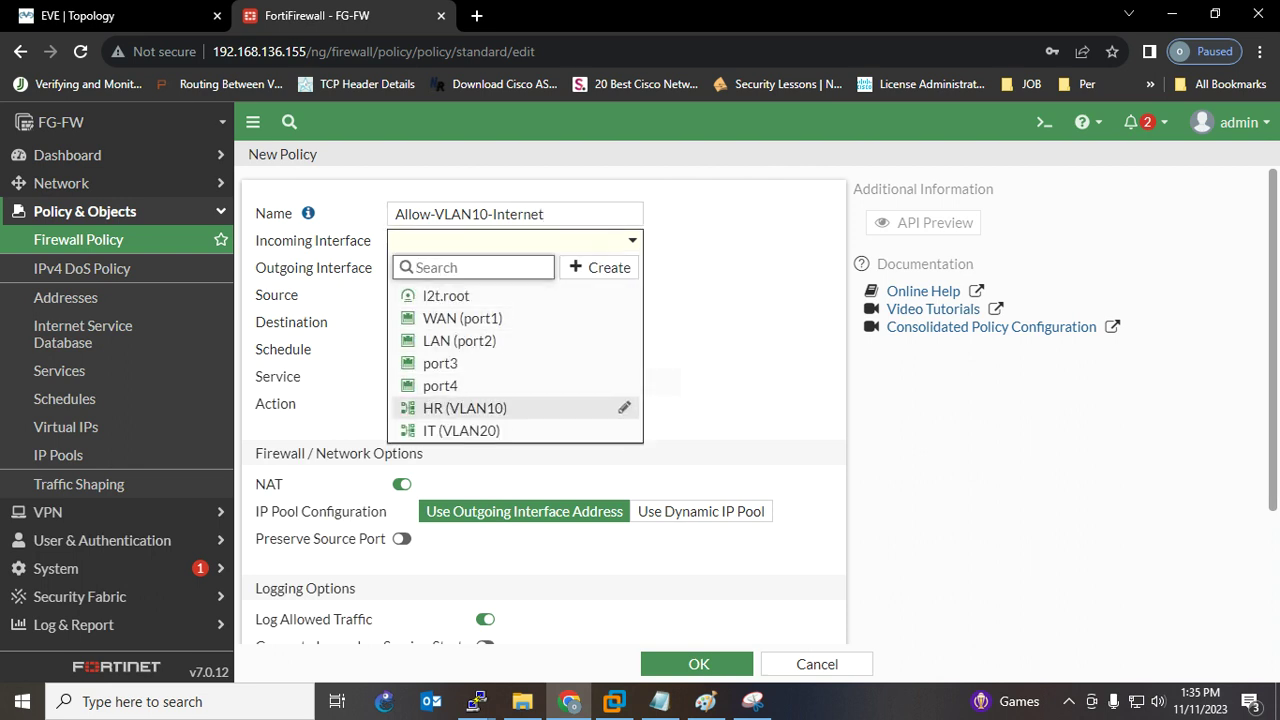
pyautogui.moveTo(465, 408)
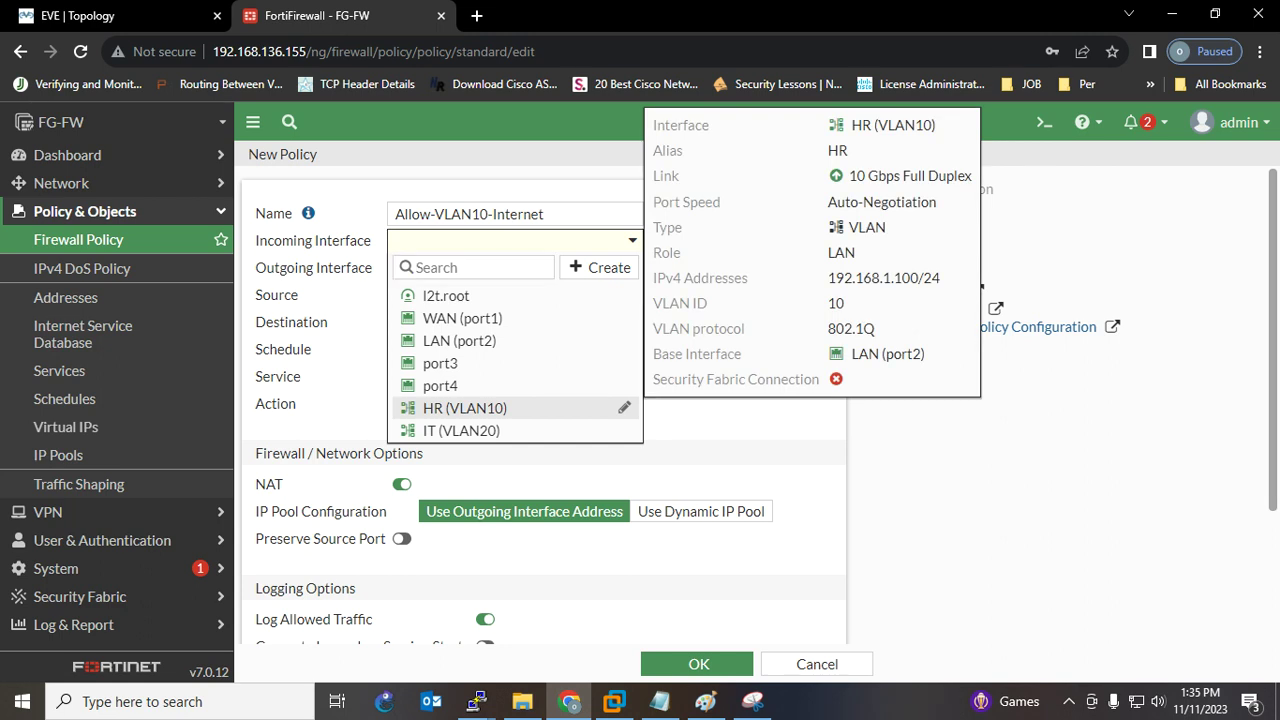
pyautogui.click(465, 408)
pyautogui.click(488, 214)
pyautogui.write('(HR')
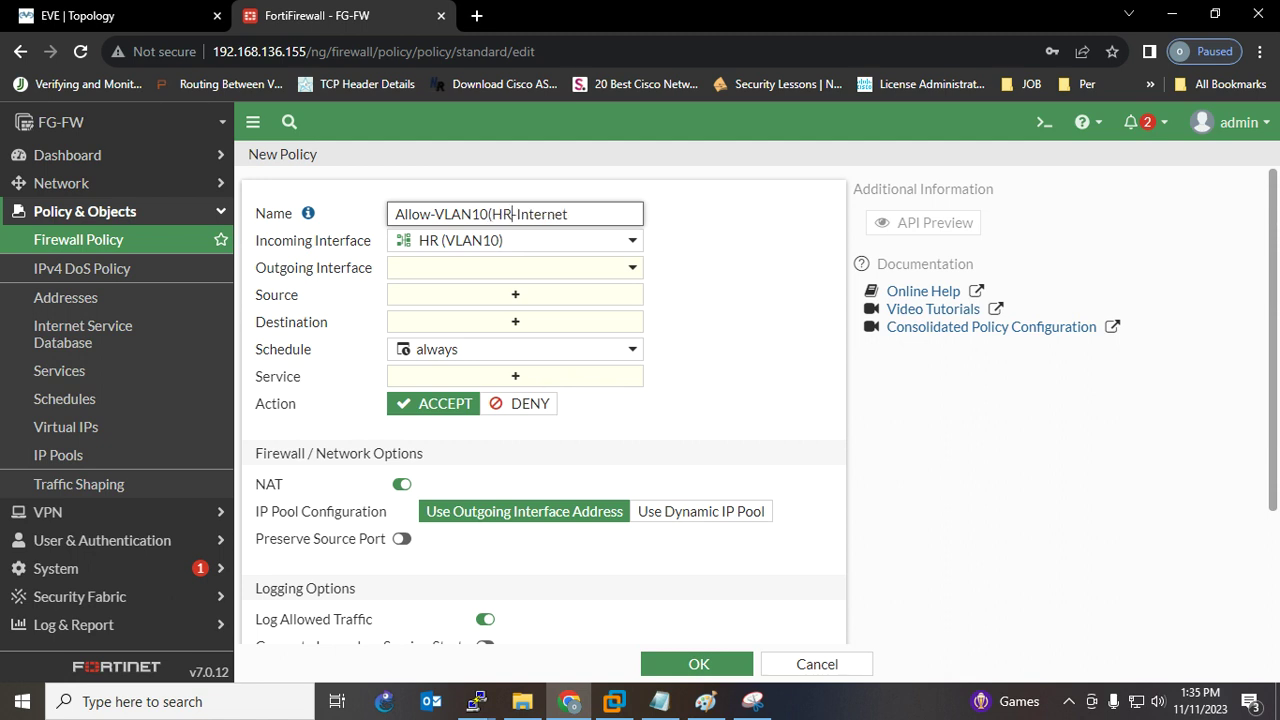
pyautogui.write(')')
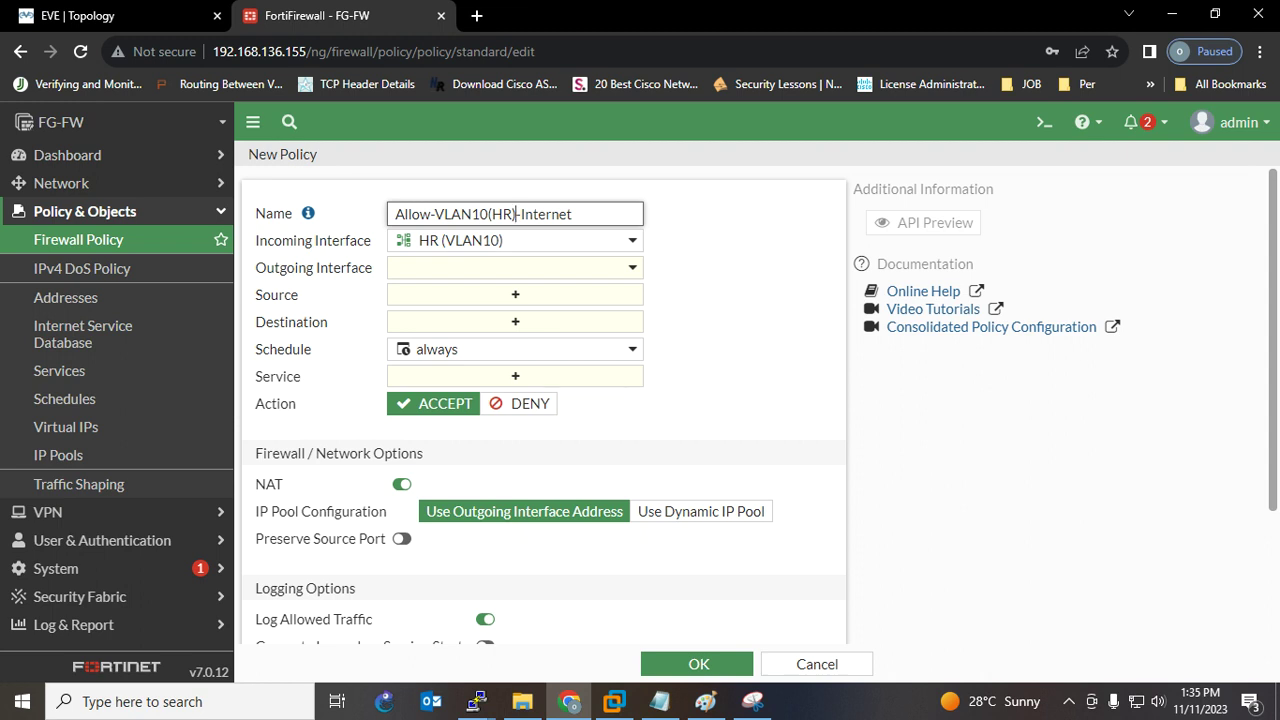
# Set the policy's outgoing interface to WAN (port1) and both its source and destination addresses to all.
pyautogui.click(514, 267)
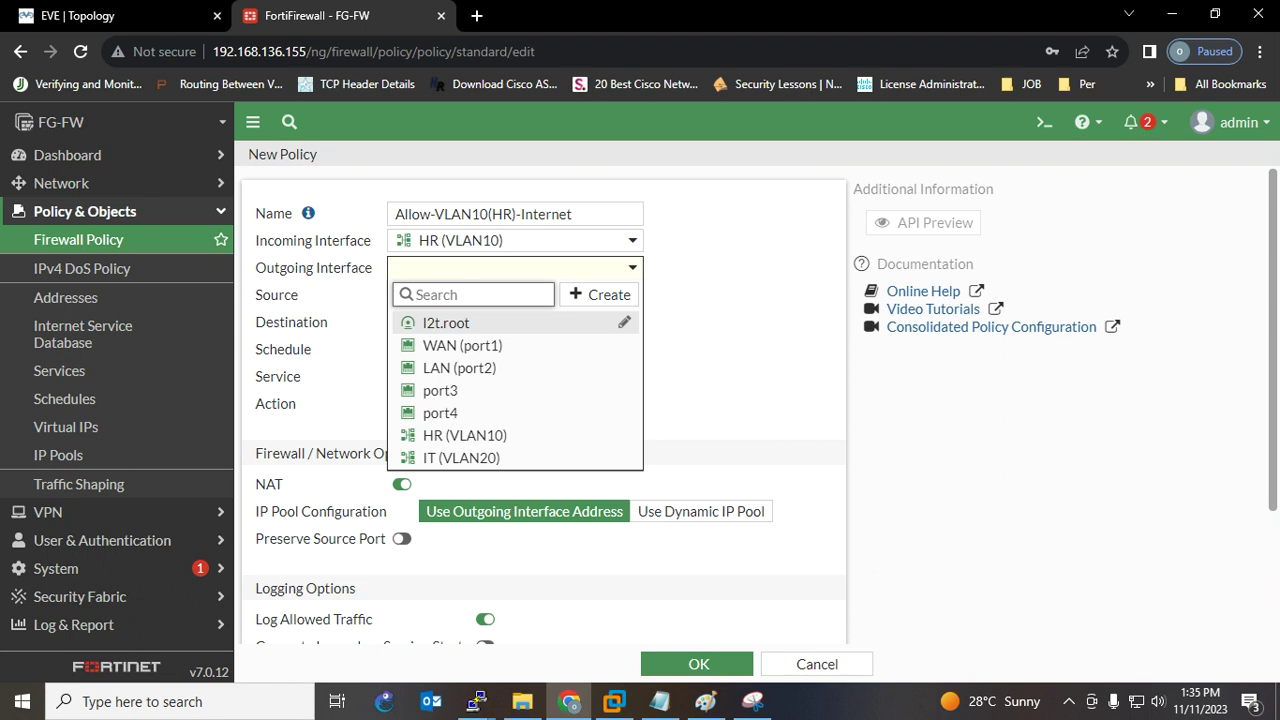
pyautogui.click(462, 345)
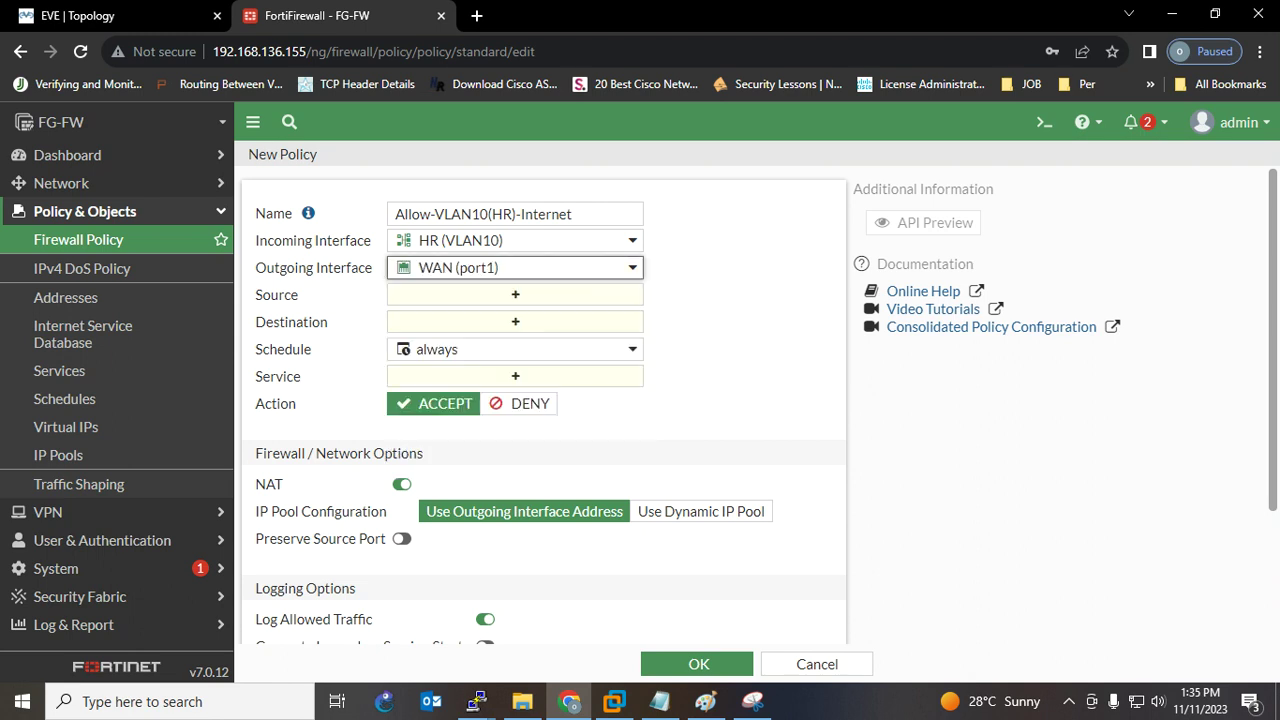
pyautogui.click(515, 294)
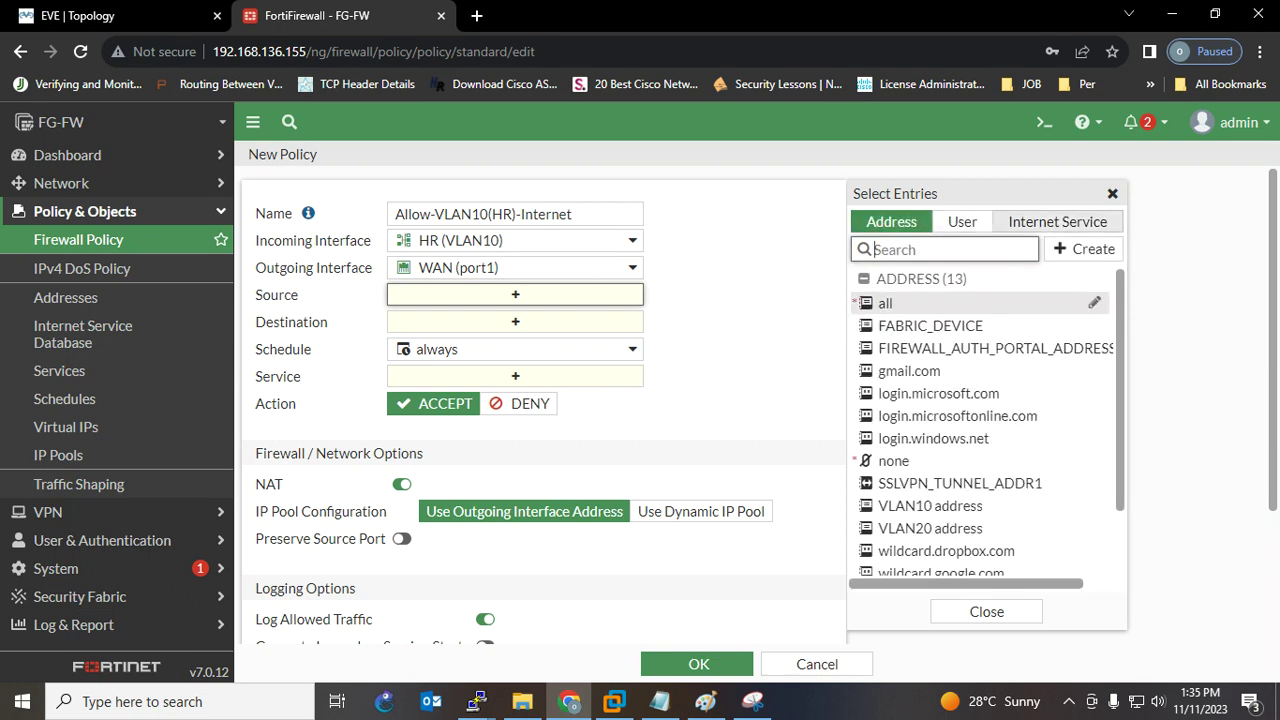
pyautogui.click(886, 303)
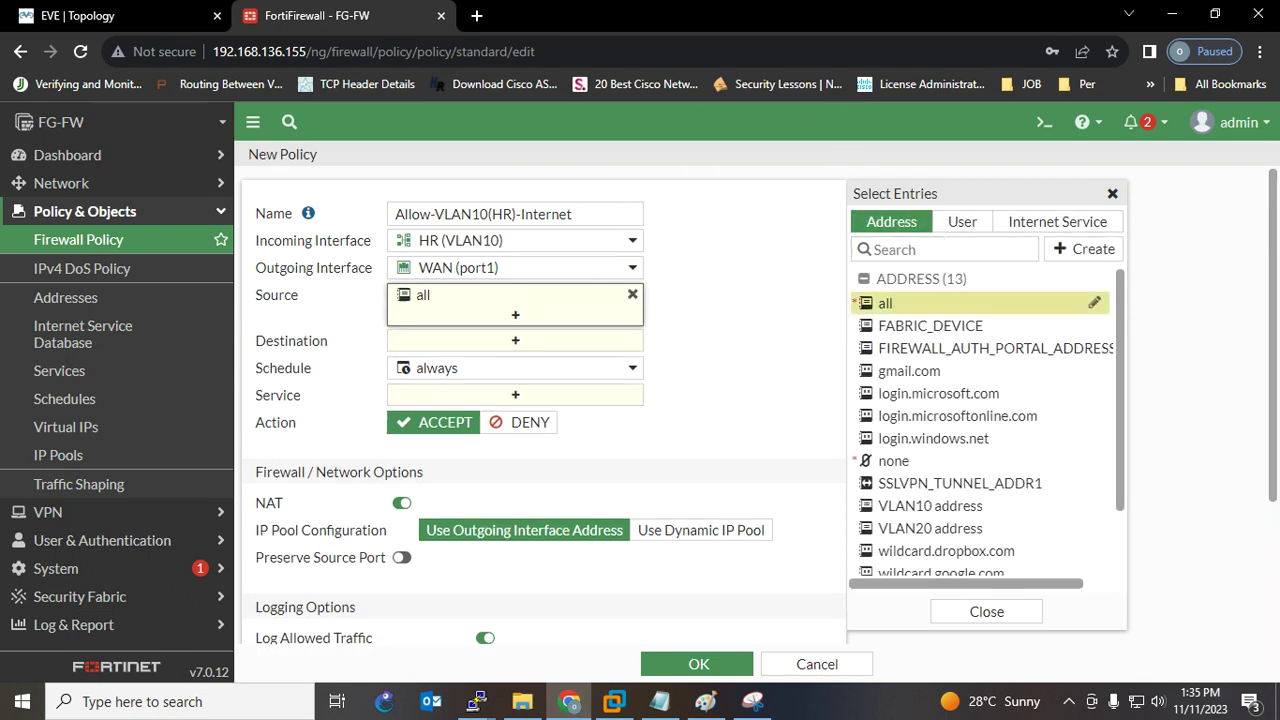
pyautogui.click(515, 340)
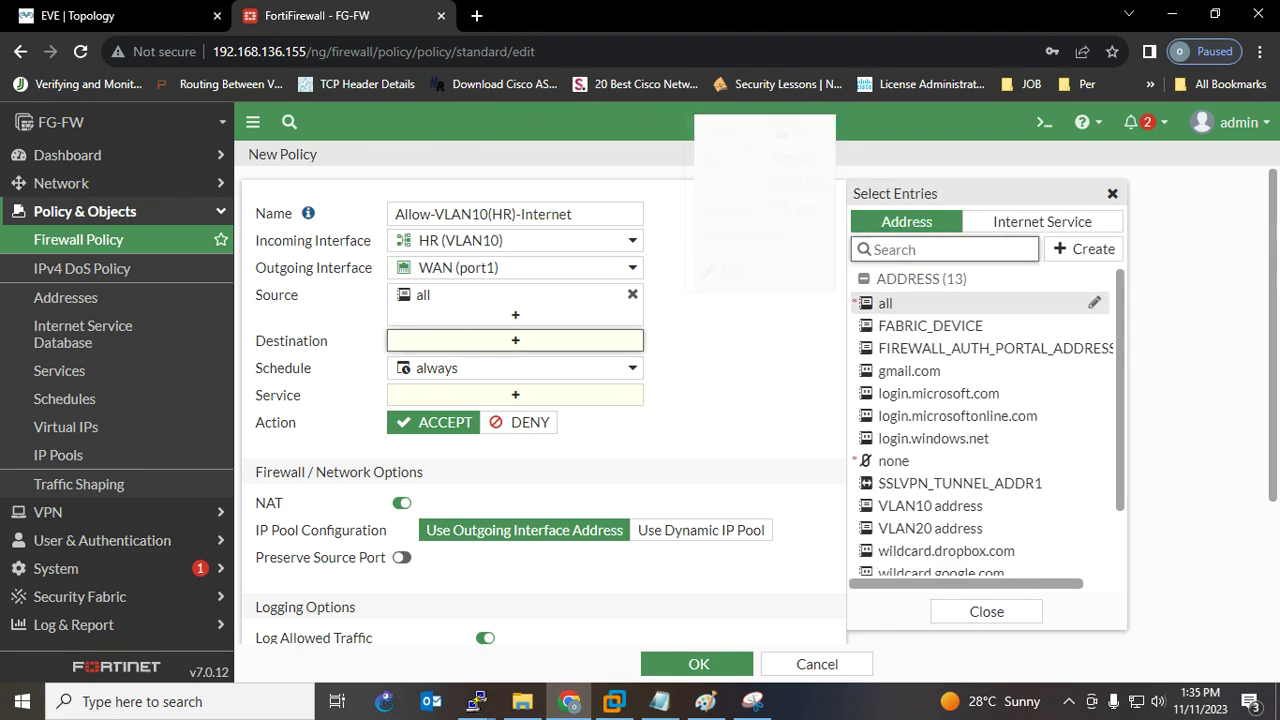
pyautogui.click(886, 303)
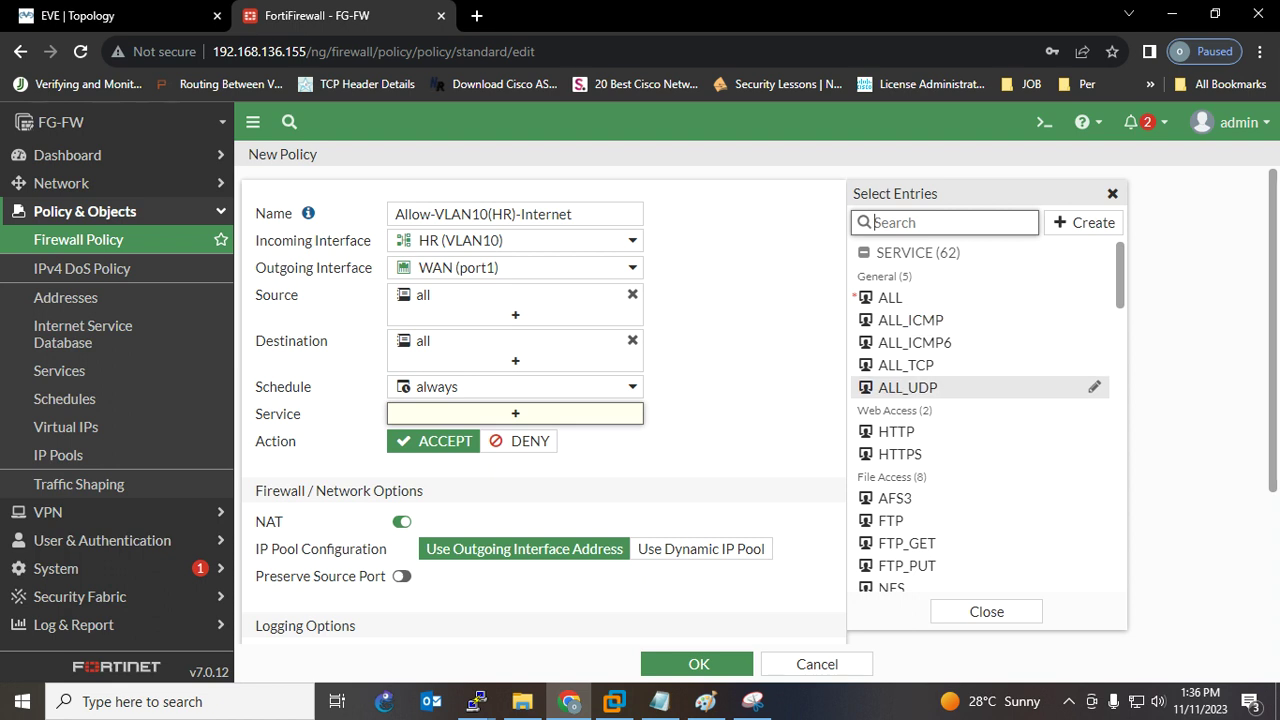
# Set the policy's service to ALL and review its NAT and logging options.
pyautogui.moveTo(910, 320)
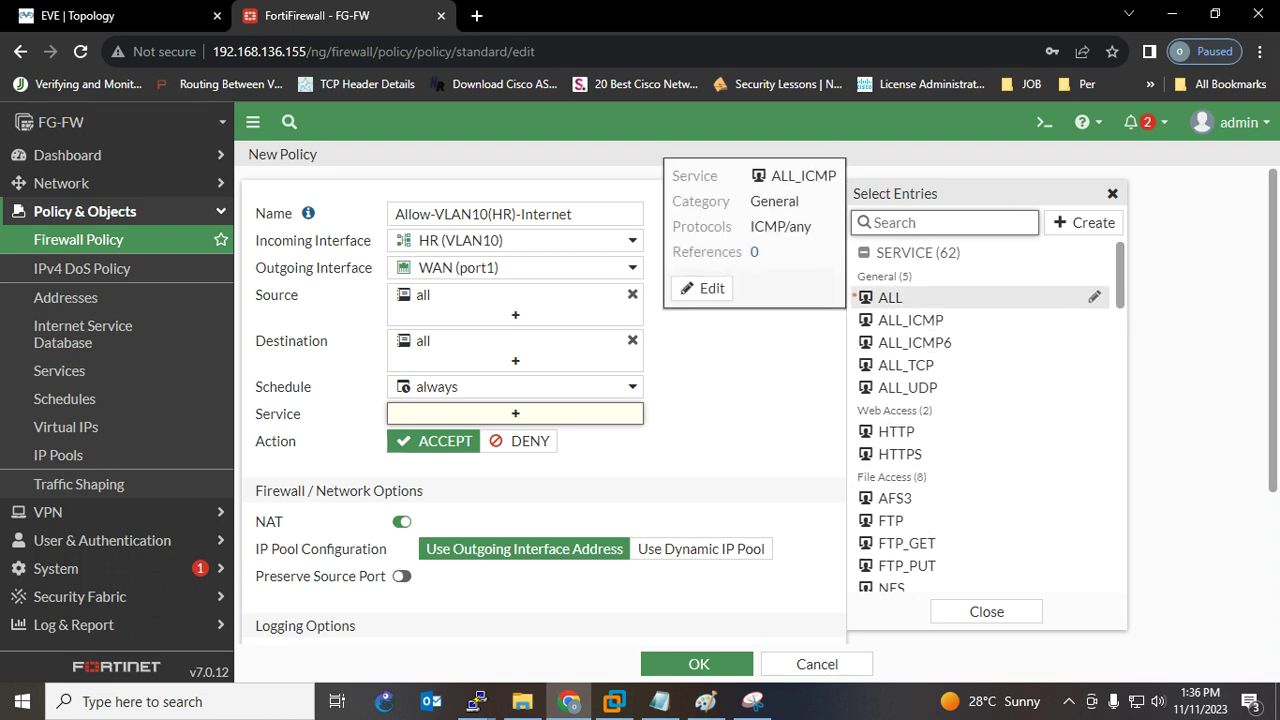
pyautogui.click(890, 297)
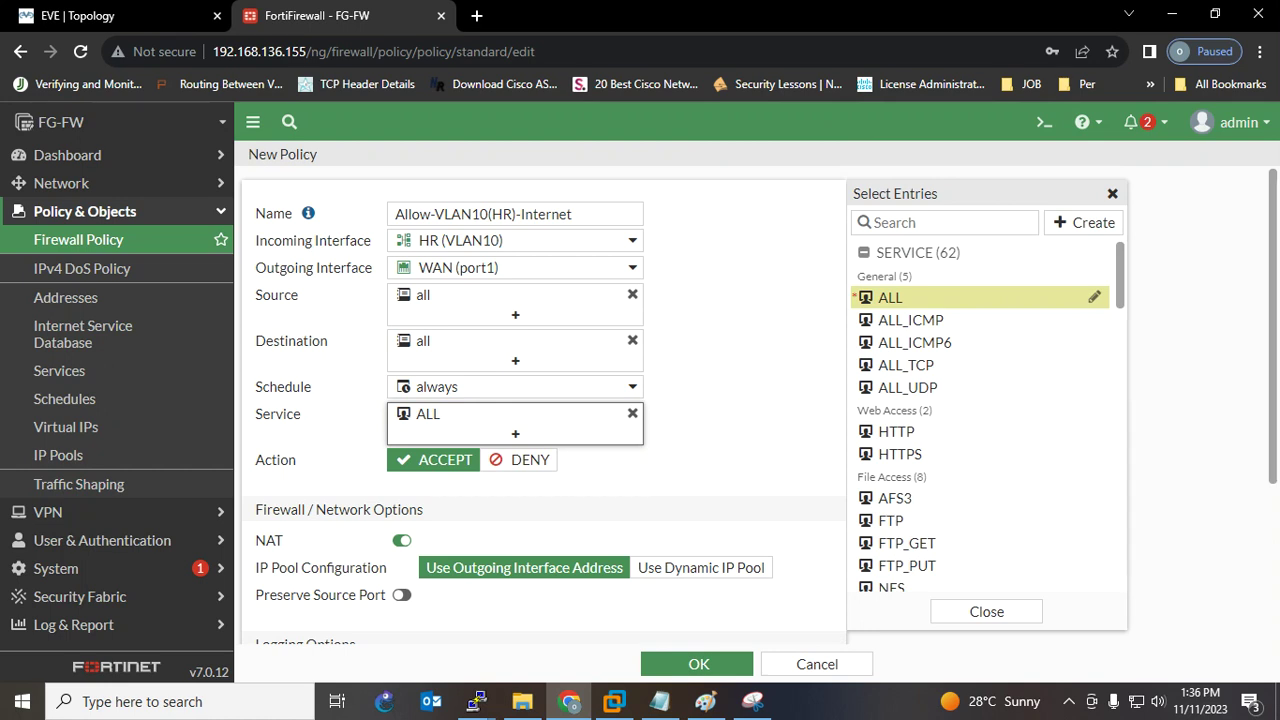
pyautogui.moveTo(910, 320)
pyautogui.scroll(-2, 401, 353)
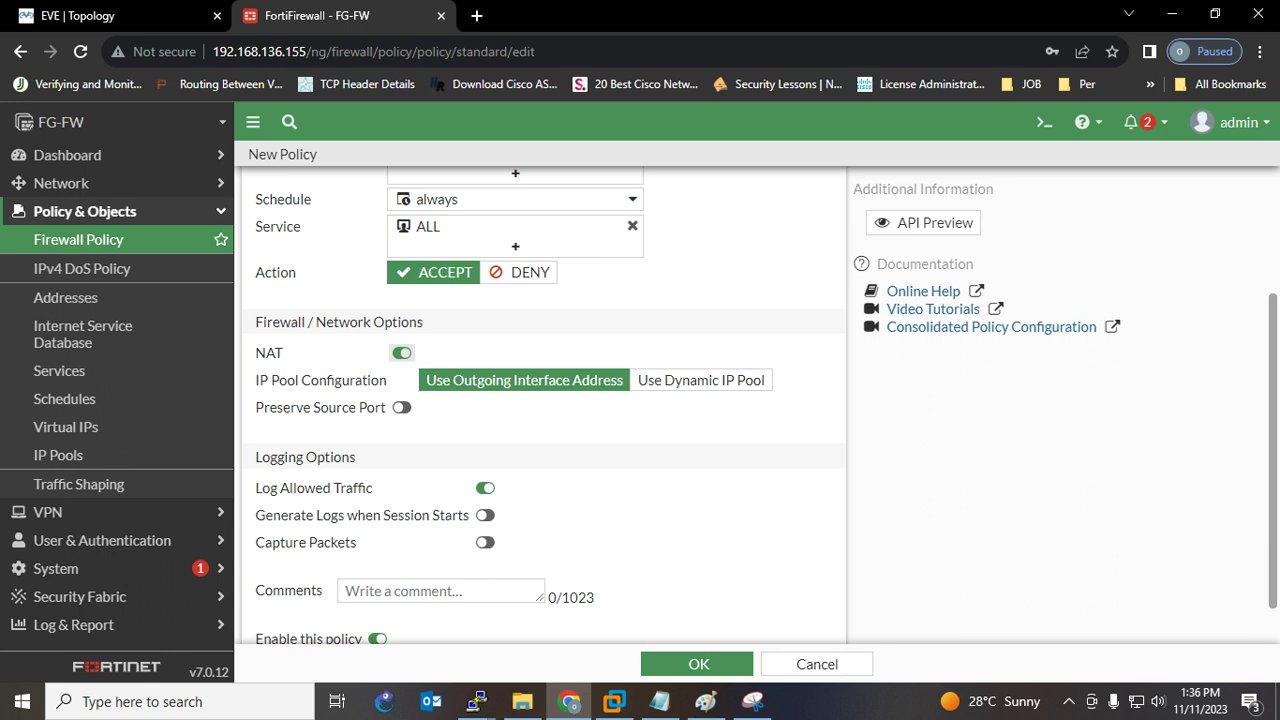
pyautogui.scroll(-1, 543, 400)
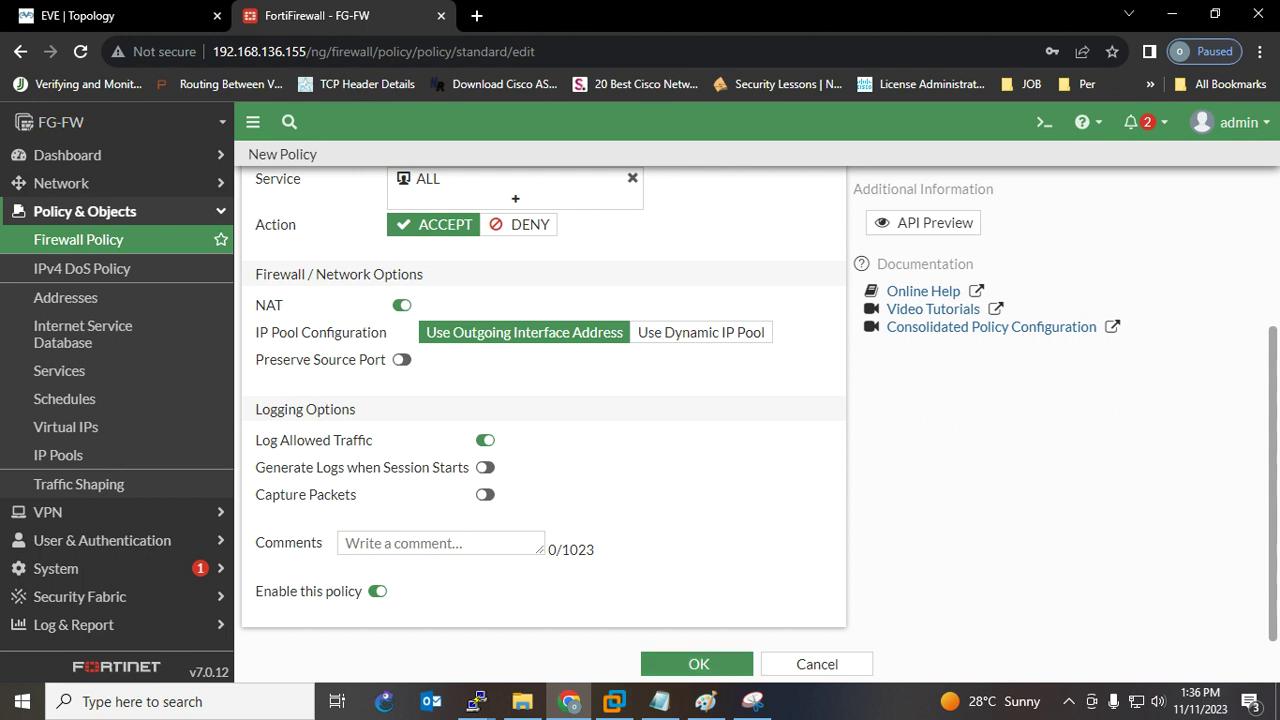
# Switch to the VPC console in PuTTY and ping 8.8.8.8.
pyautogui.moveTo(476, 701)
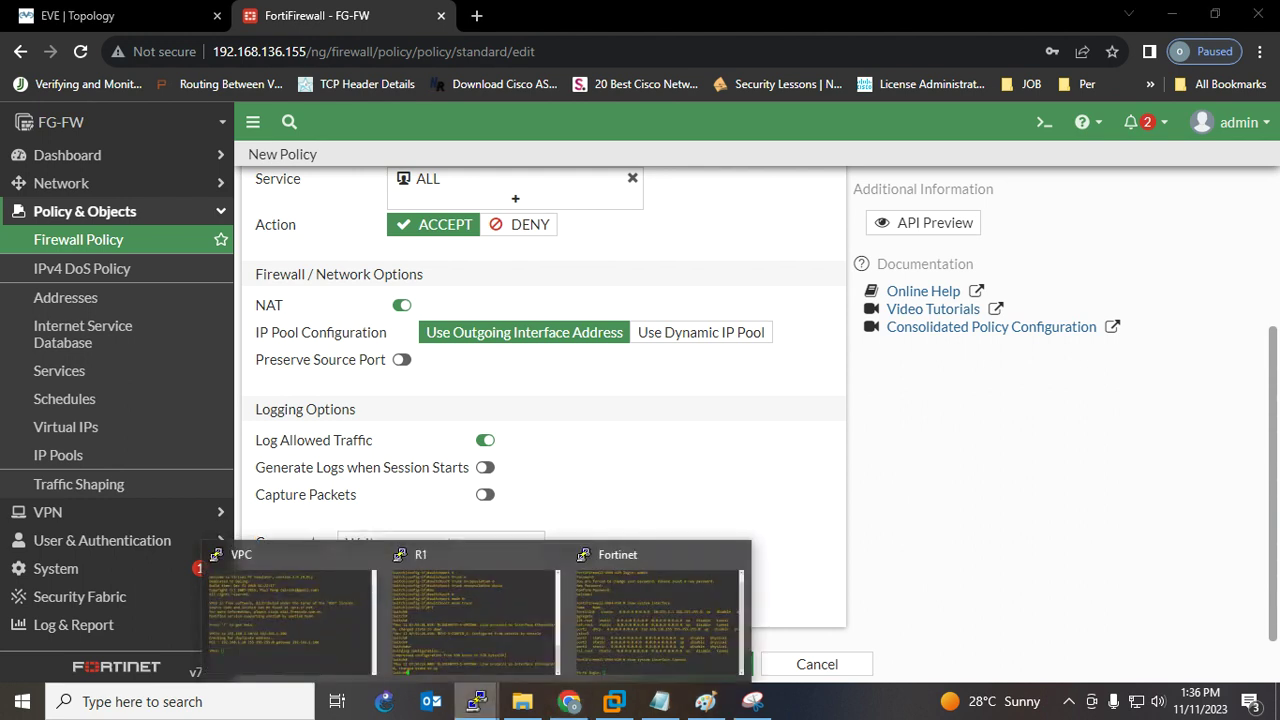
pyautogui.click(290, 615)
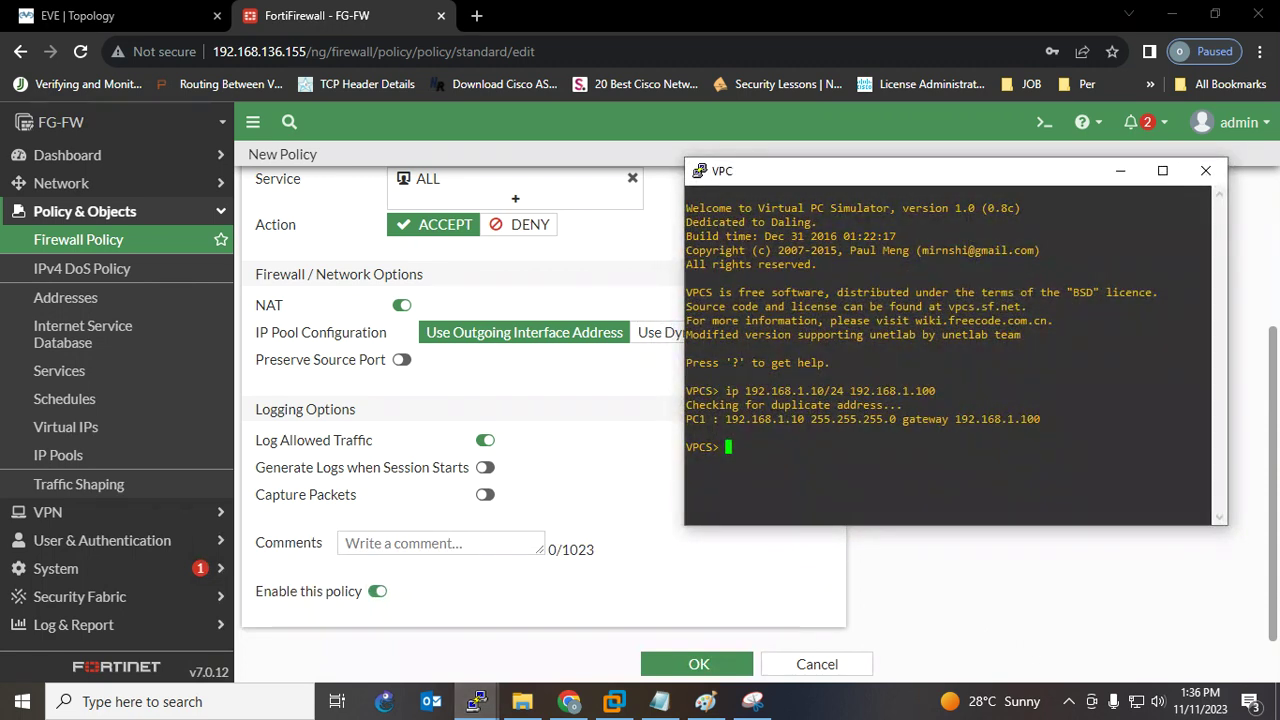
pyautogui.write('ping ')
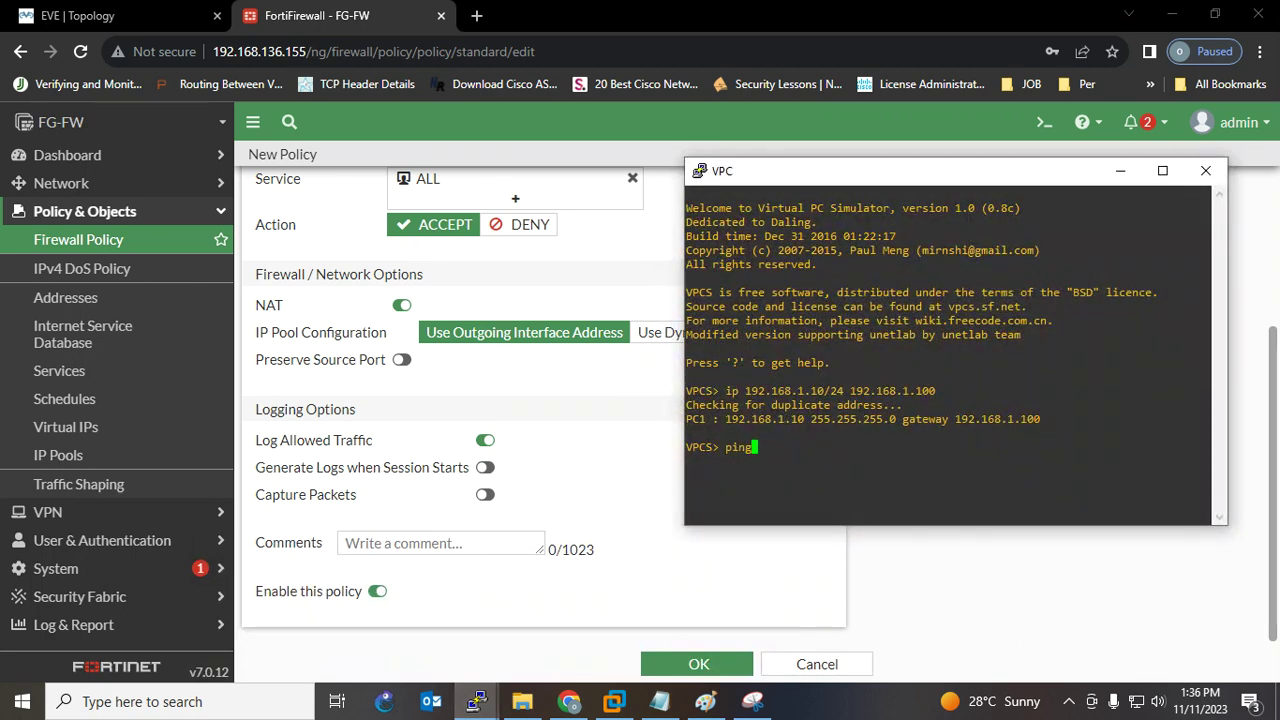
pyautogui.write('8.8.8.8')
pyautogui.press('Return')
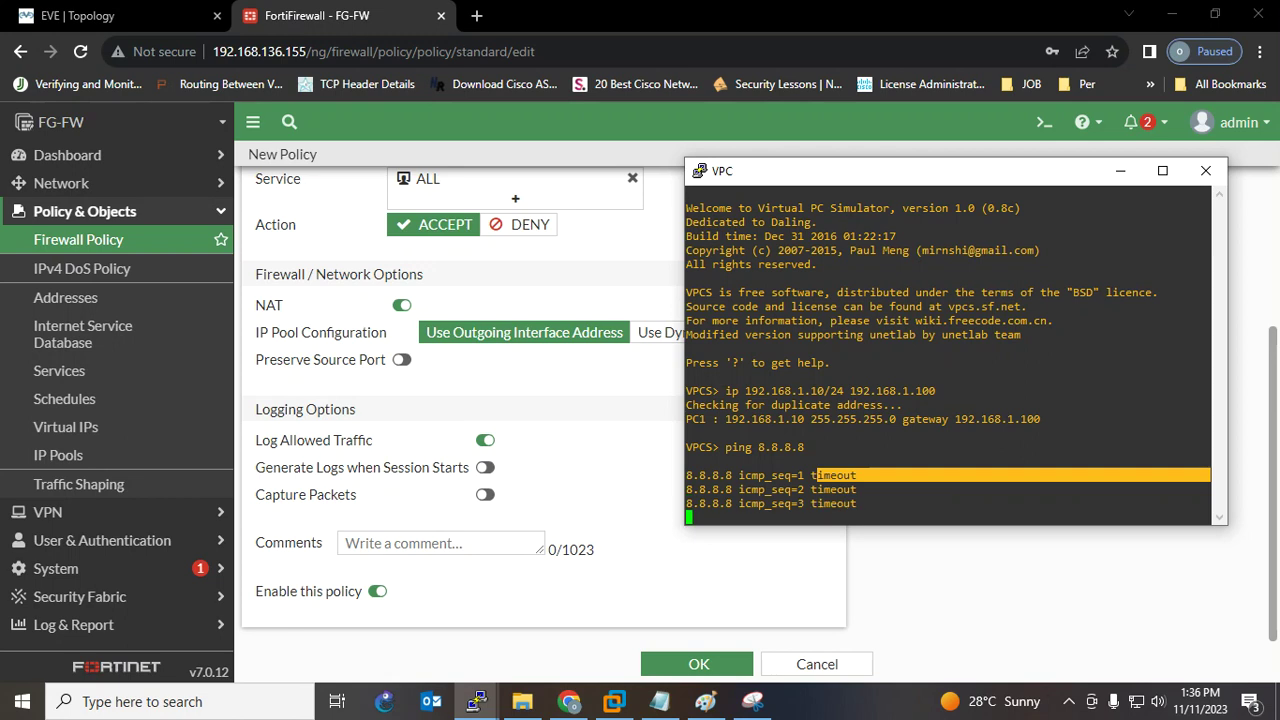
# Save the VLAN 10 internet policy on FG-FW, and repeat the ping to 8.8.8.8 from the VPC console.
pyautogui.hotkey('alt', 'Tab')
pyautogui.click(698, 664)
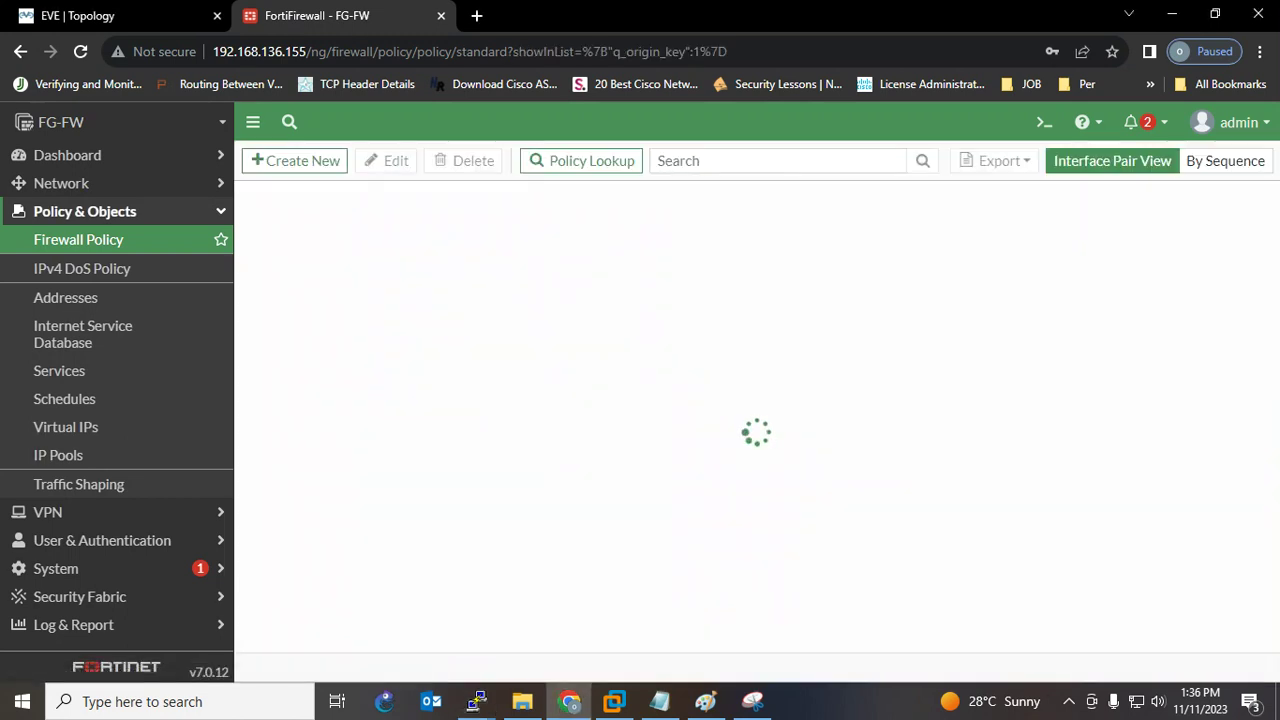
pyautogui.moveTo(476, 701)
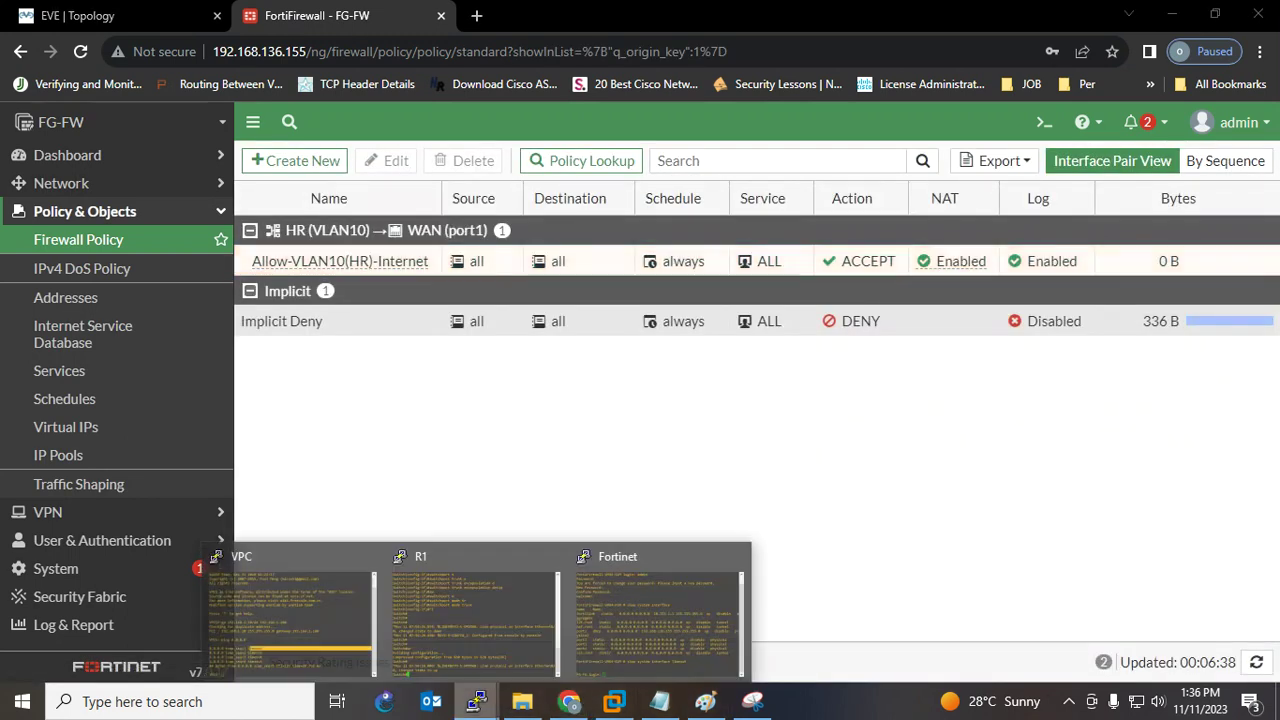
pyautogui.click(290, 610)
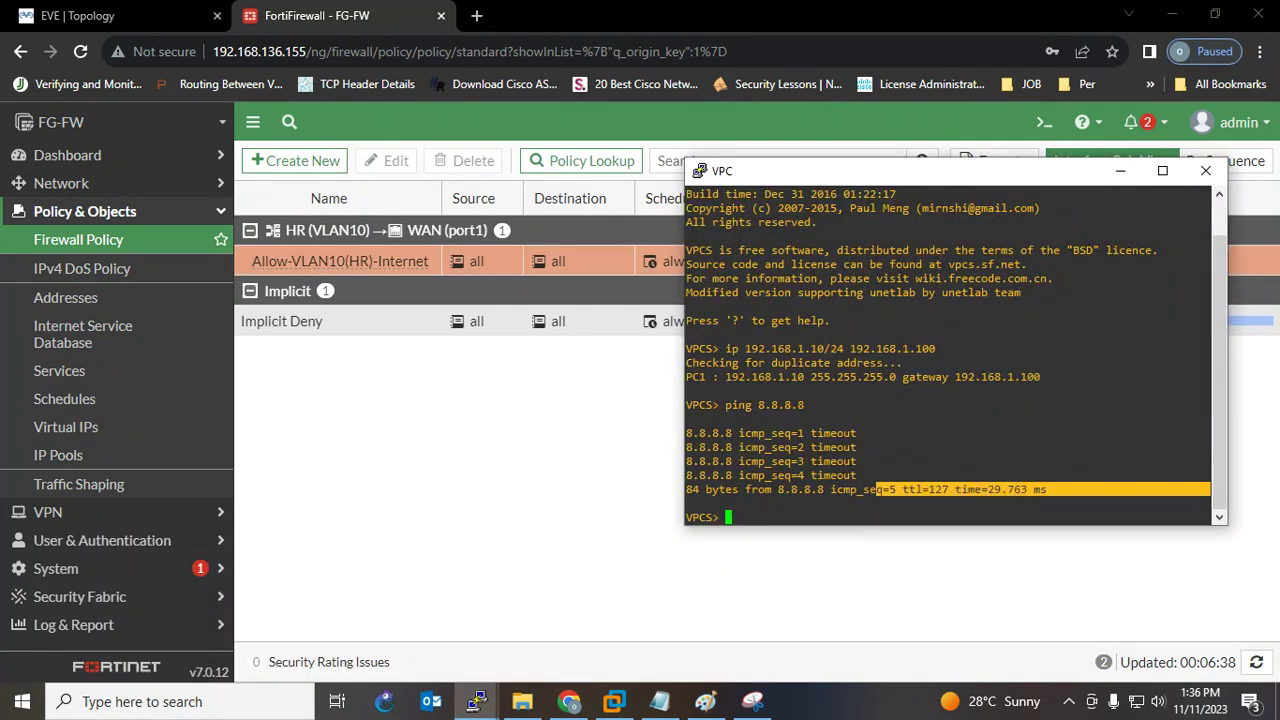
pyautogui.press('Up')
pyautogui.press('Return')
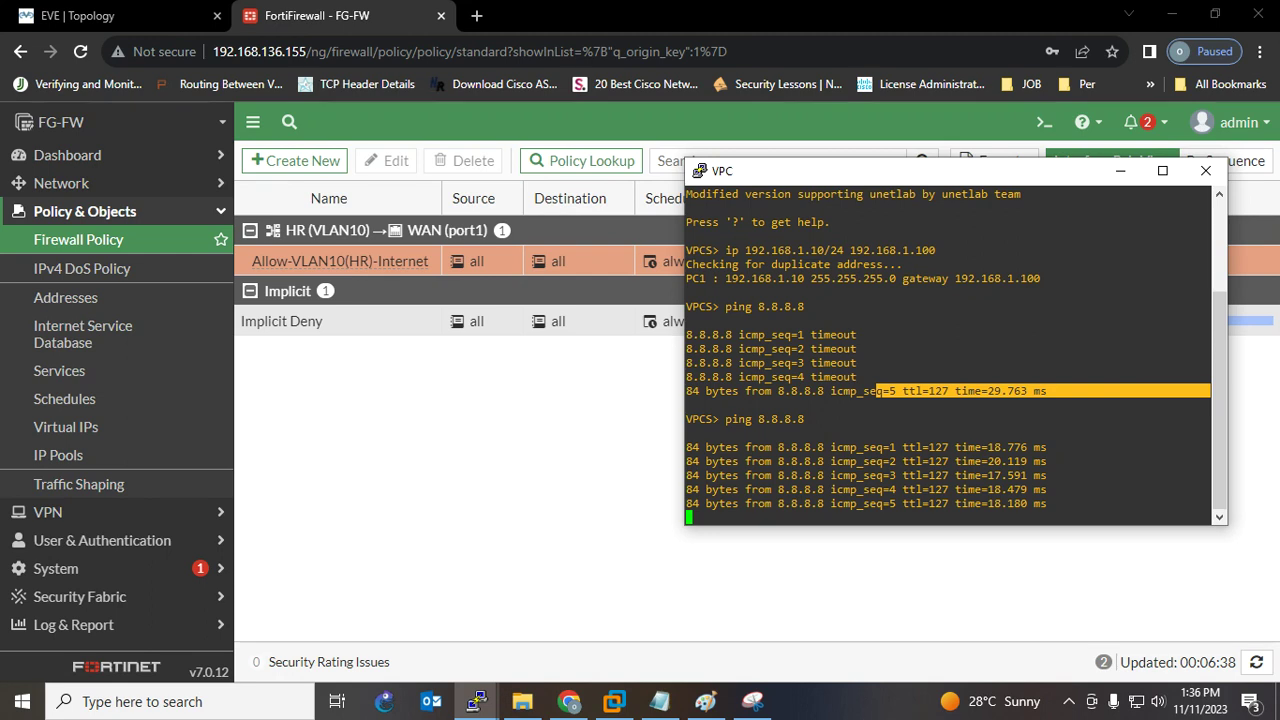
pyautogui.click(1120, 170)
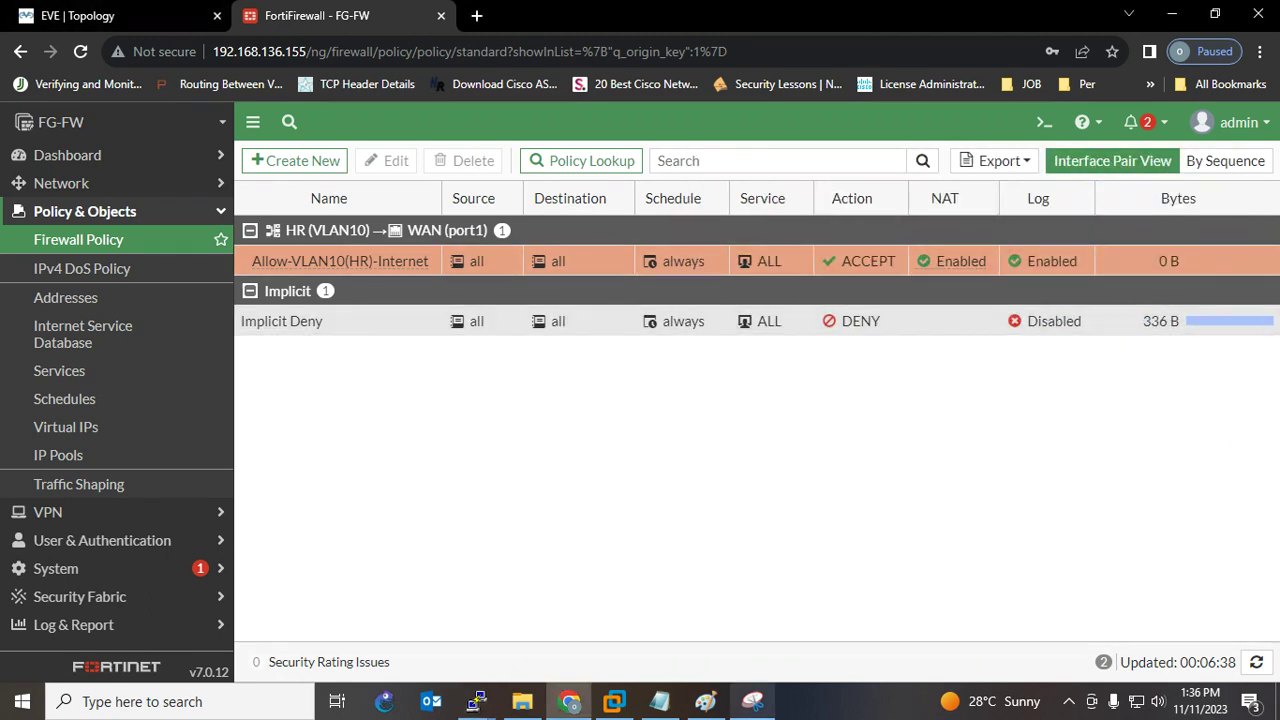
# Switch to the topology snip in Snipping Tool and erase the pen marks, leaving only the port1 underline.
pyautogui.click(752, 701)
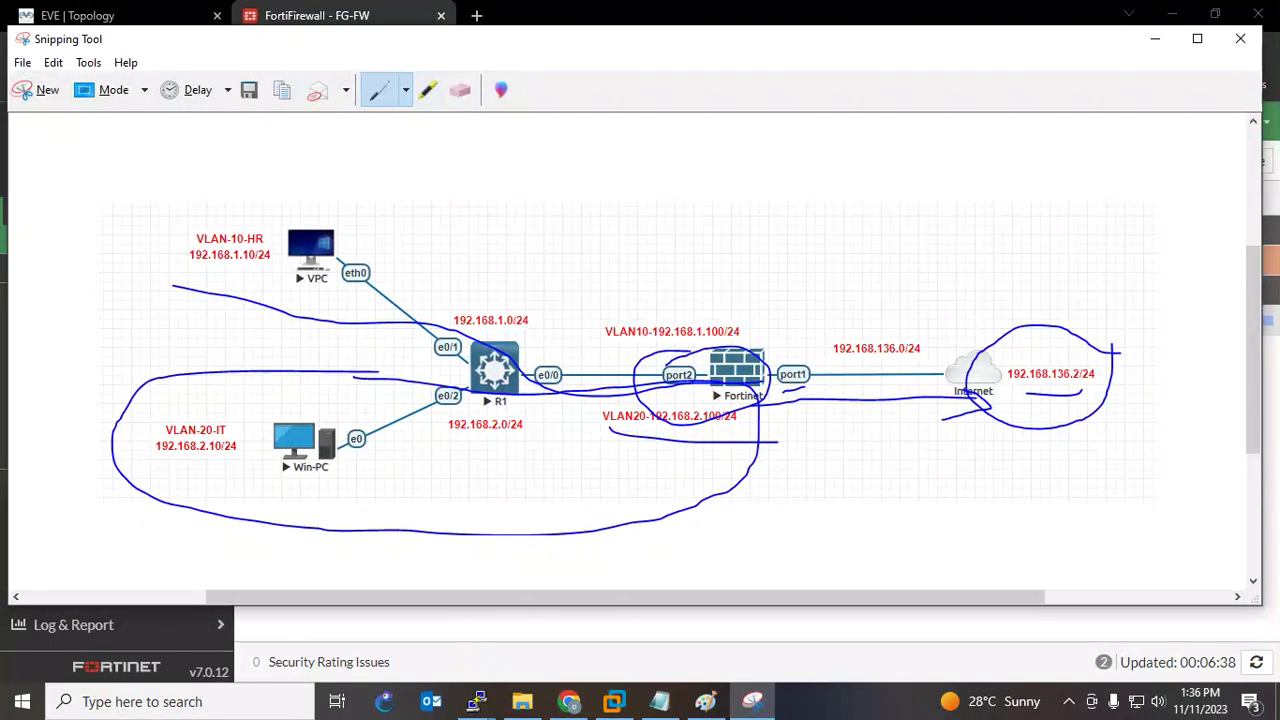
pyautogui.click(460, 89)
pyautogui.click(250, 310)
pyautogui.click(400, 530)
pyautogui.click(700, 425)
pyautogui.click(1040, 425)
pyautogui.click(1055, 394)
pyautogui.click(900, 400)
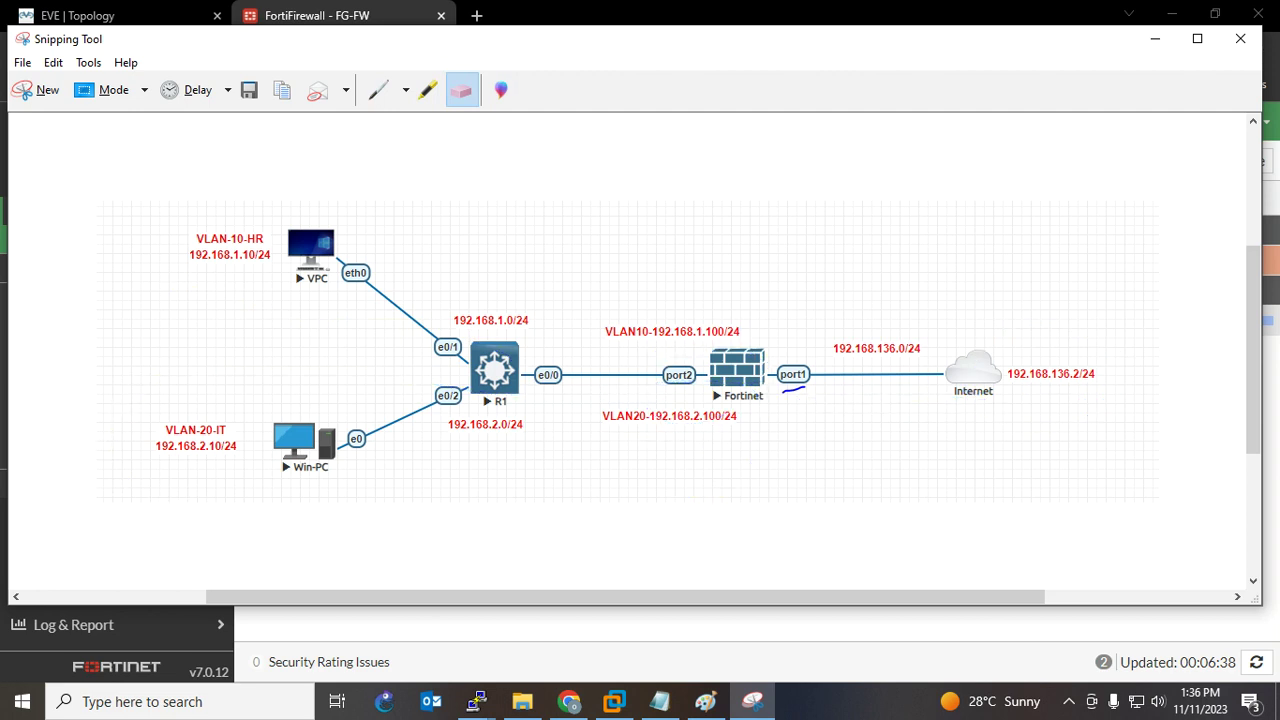
# With the pen, outline VLAN-10-HR and VLAN-20-IT on the topology snip and trace each one's path to the Internet cloud.
pyautogui.click(378, 90)
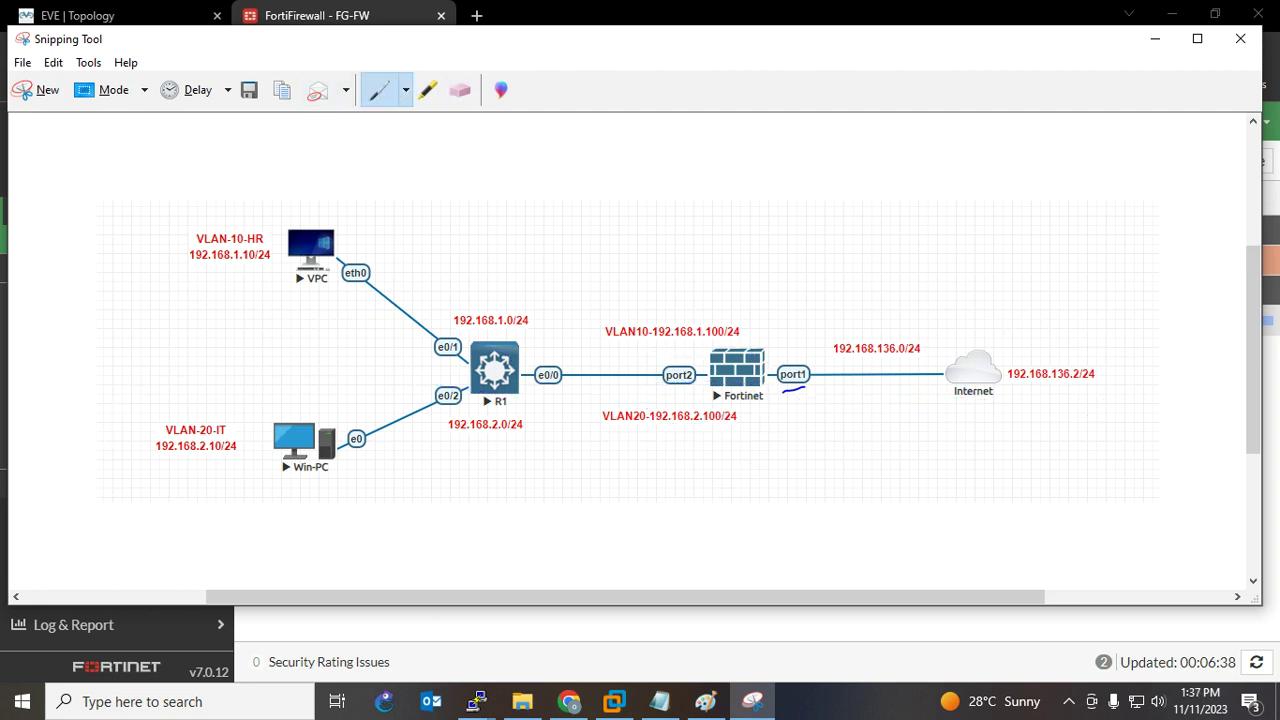
pyautogui.moveTo(628, 294)
pyautogui.mouseDown()
pyautogui.moveTo(574, 326)
pyautogui.moveTo(772, 346)
pyautogui.moveTo(224, 200)
pyautogui.moveTo(284, 318)
pyautogui.moveTo(520, 378)
pyautogui.moveTo(1050, 390)
pyautogui.mouseUp()
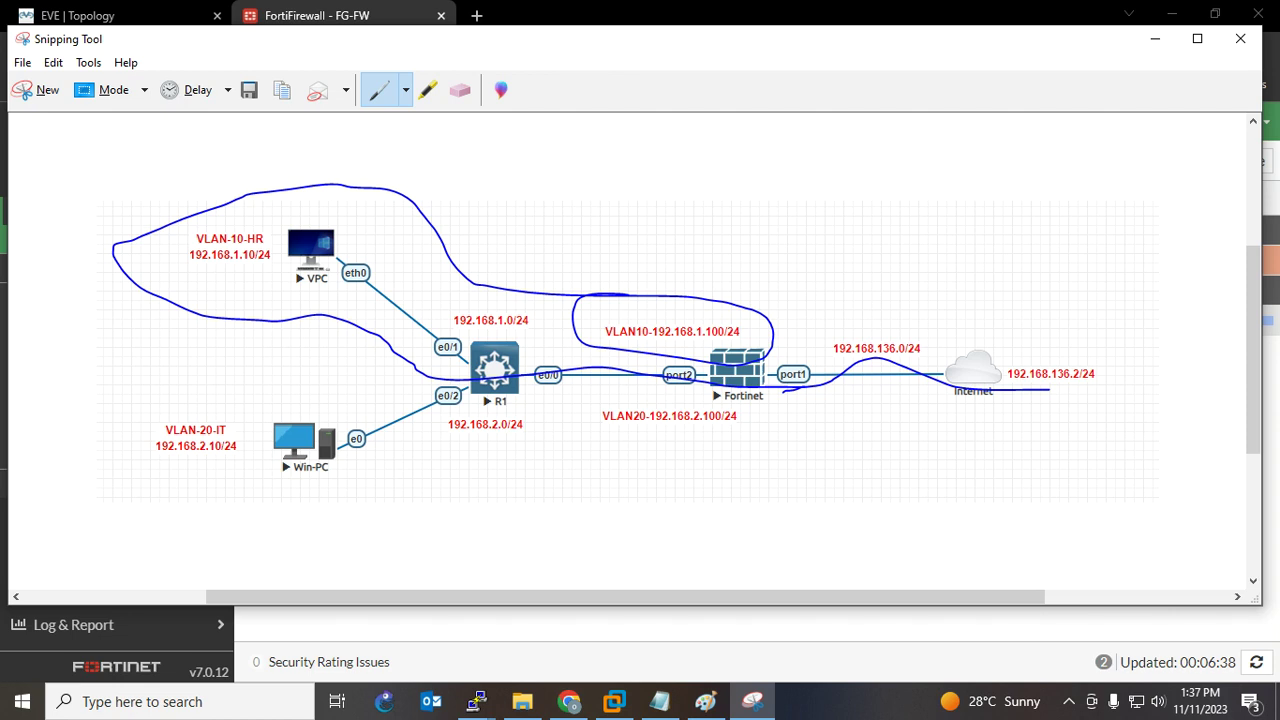
pyautogui.moveTo(372, 378)
pyautogui.mouseDown()
pyautogui.moveTo(190, 381)
pyautogui.moveTo(290, 546)
pyautogui.moveTo(550, 450)
pyautogui.moveTo(725, 418)
pyautogui.moveTo(990, 420)
pyautogui.mouseUp()
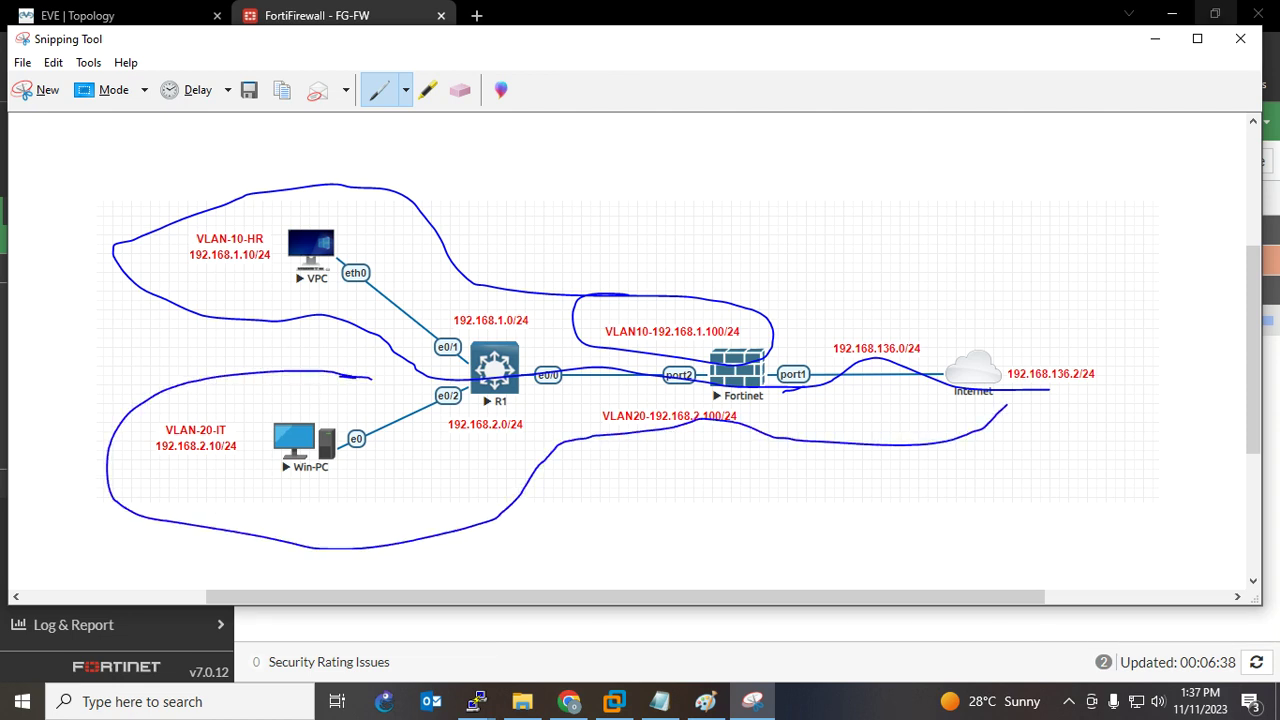
pyautogui.click(1155, 38)
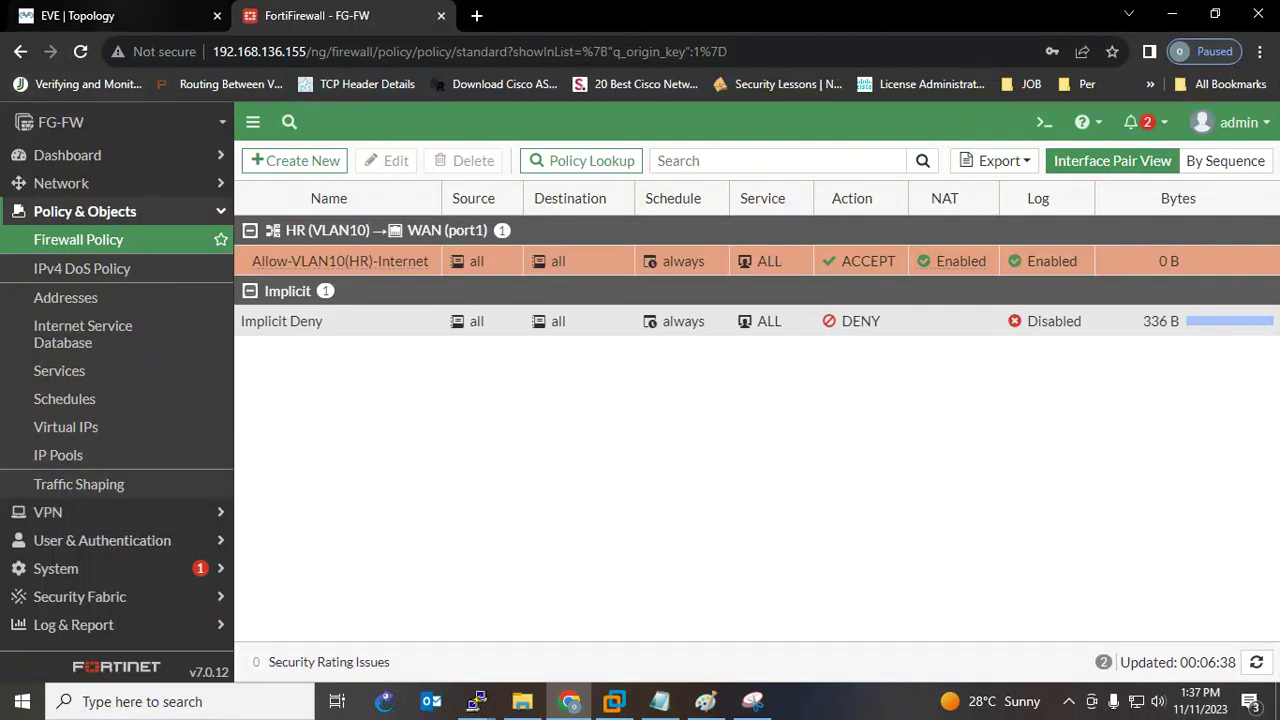
# Open the Win-PC console from the EVE topology, log in to Windows with the account password, and dismiss the restart prompt.
pyautogui.click(100, 15)
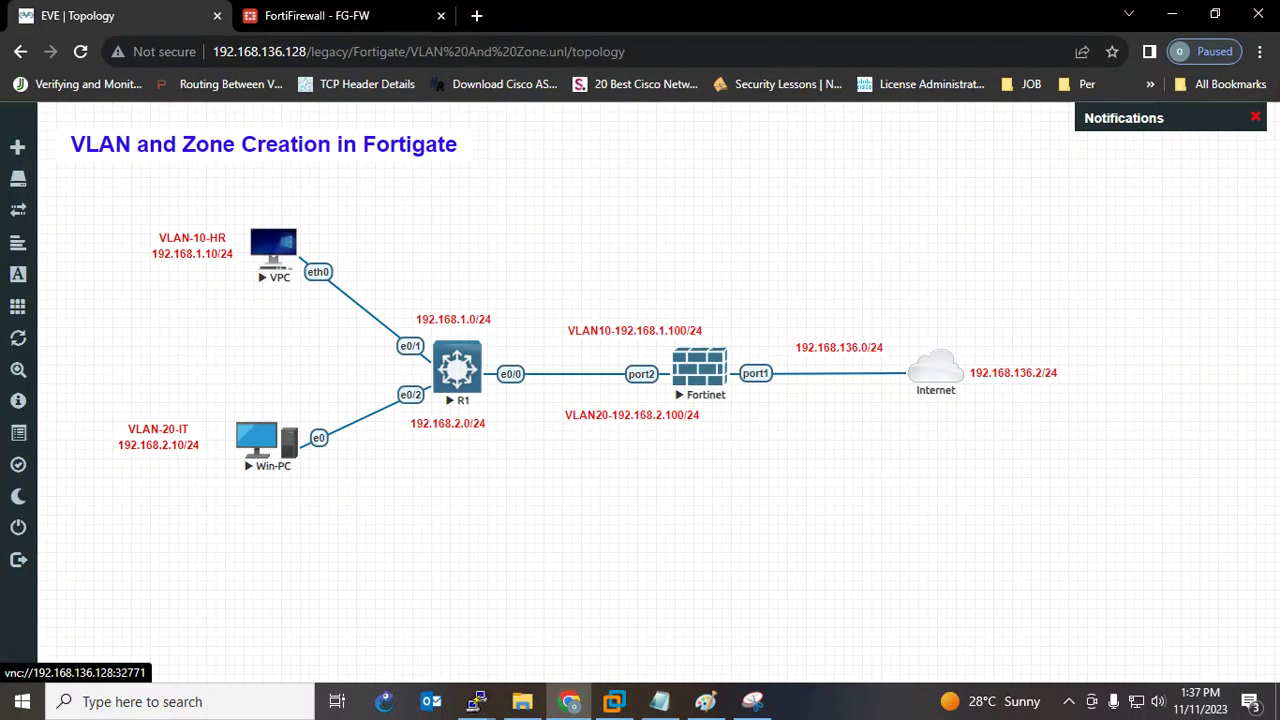
pyautogui.click(265, 440)
pyautogui.click(689, 182)
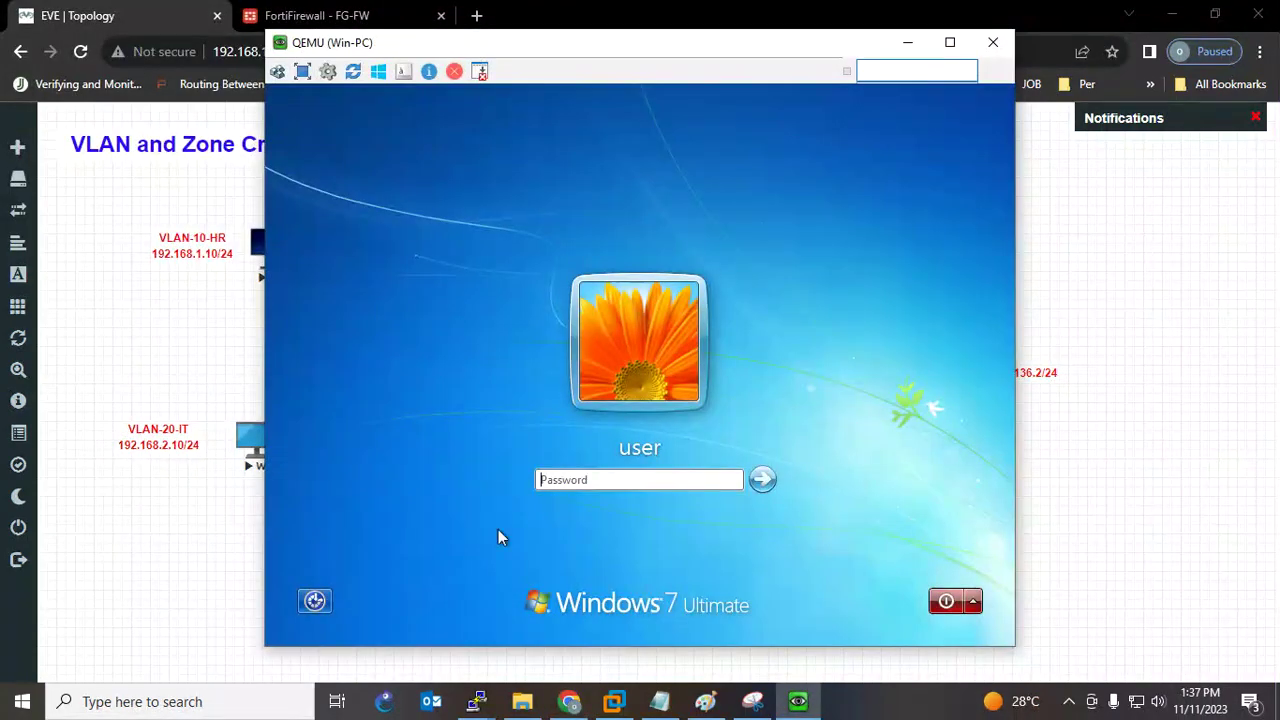
pyautogui.click(588, 482)
pyautogui.press('Return')
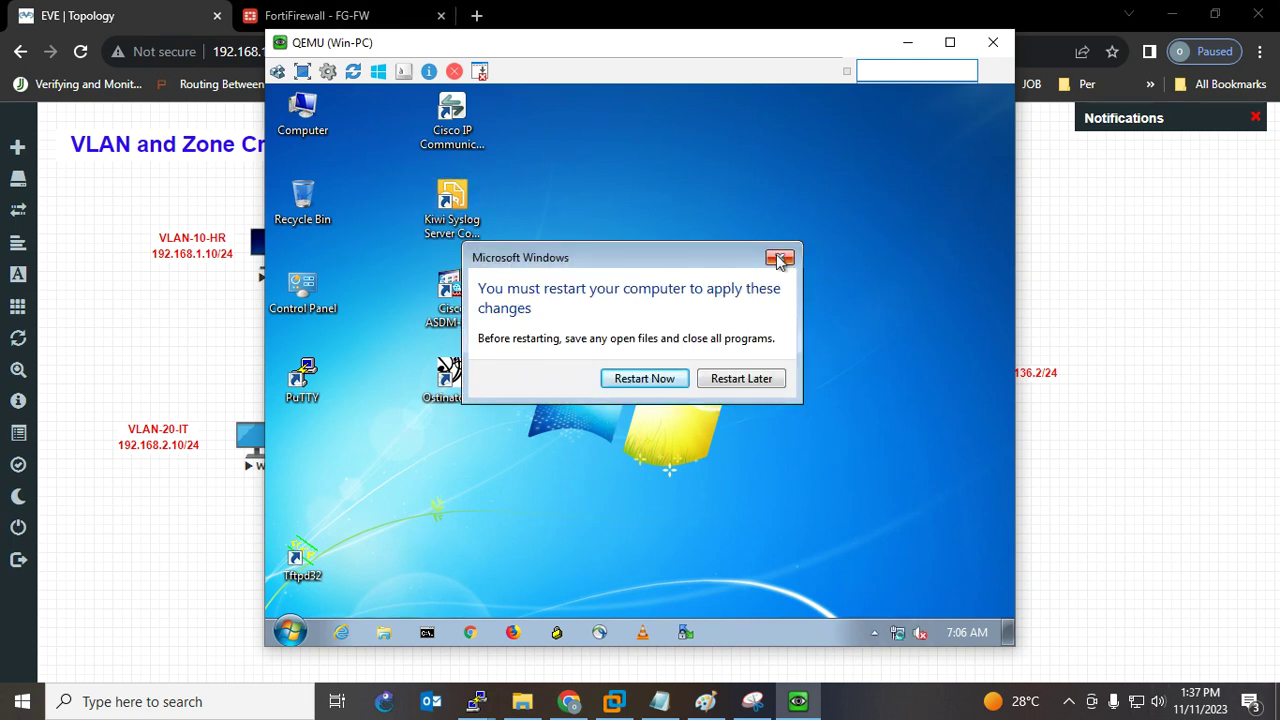
pyautogui.click(779, 259)
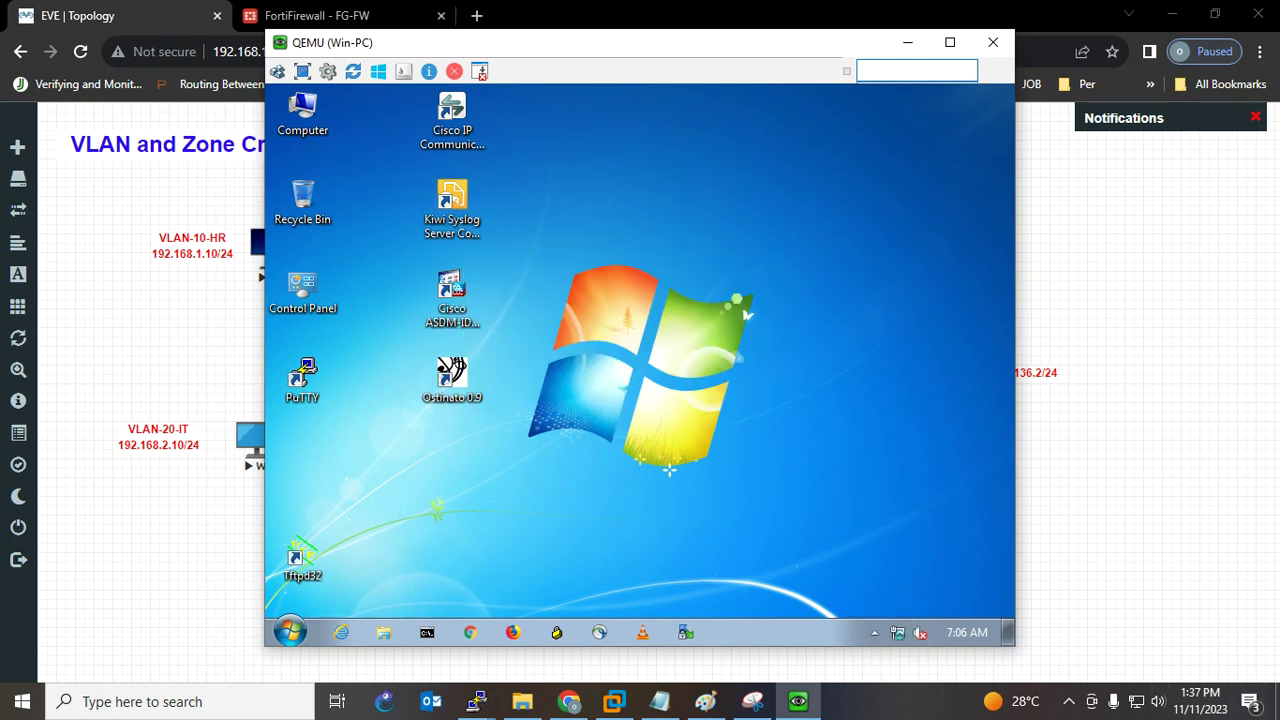
# On Win-PC, open the Internet Protocol Version 4 (TCP/IPv4) properties of Local Area Connection.
pyautogui.click(899, 634)
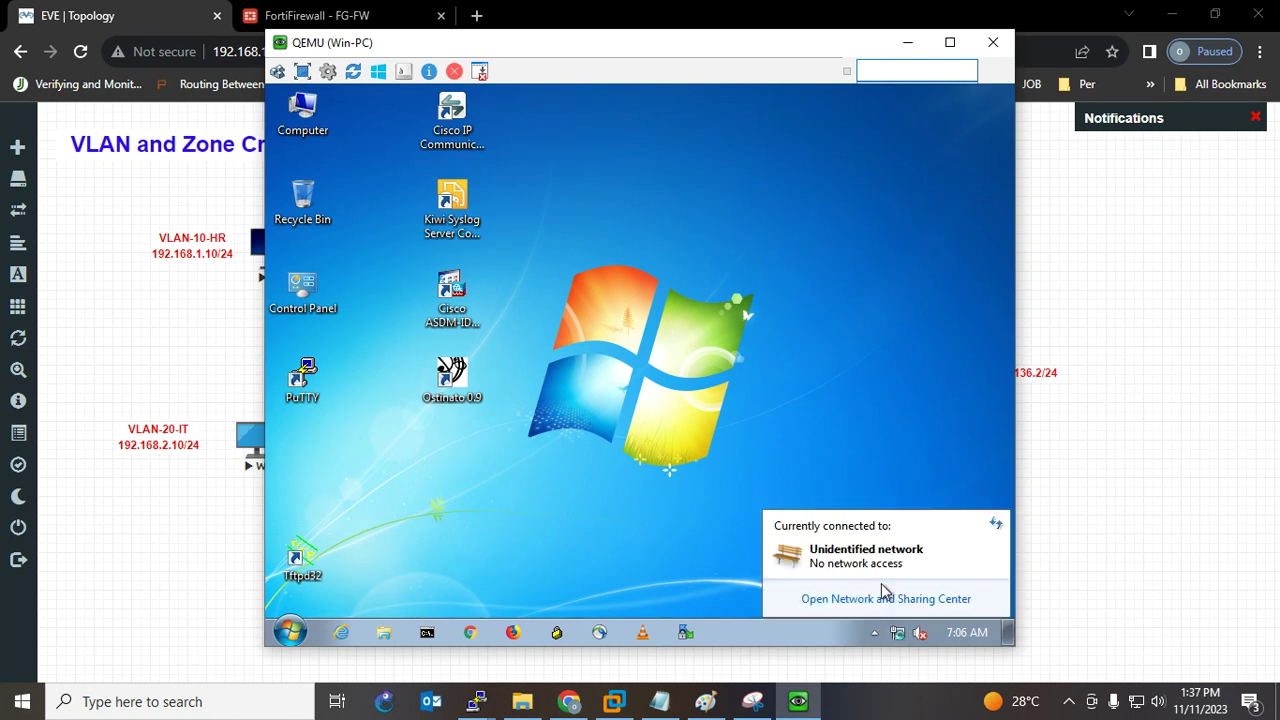
pyautogui.click(885, 600)
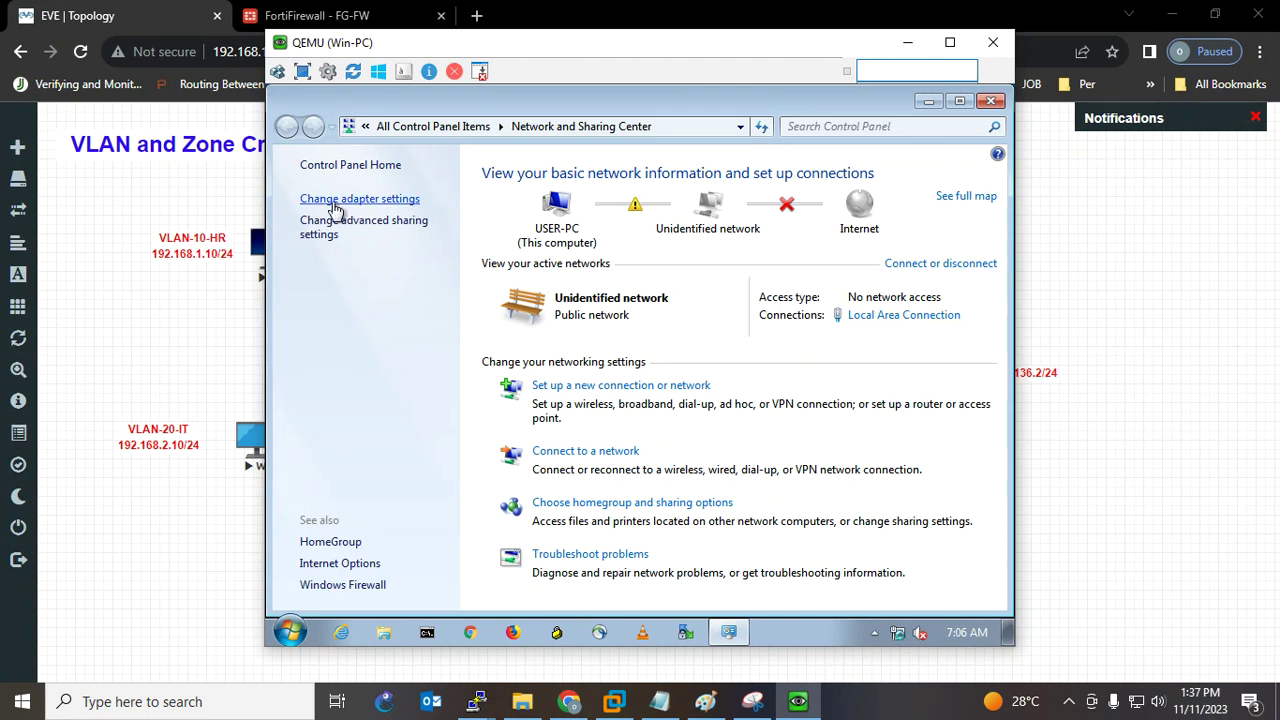
pyautogui.click(335, 199)
pyautogui.rightClick(391, 206)
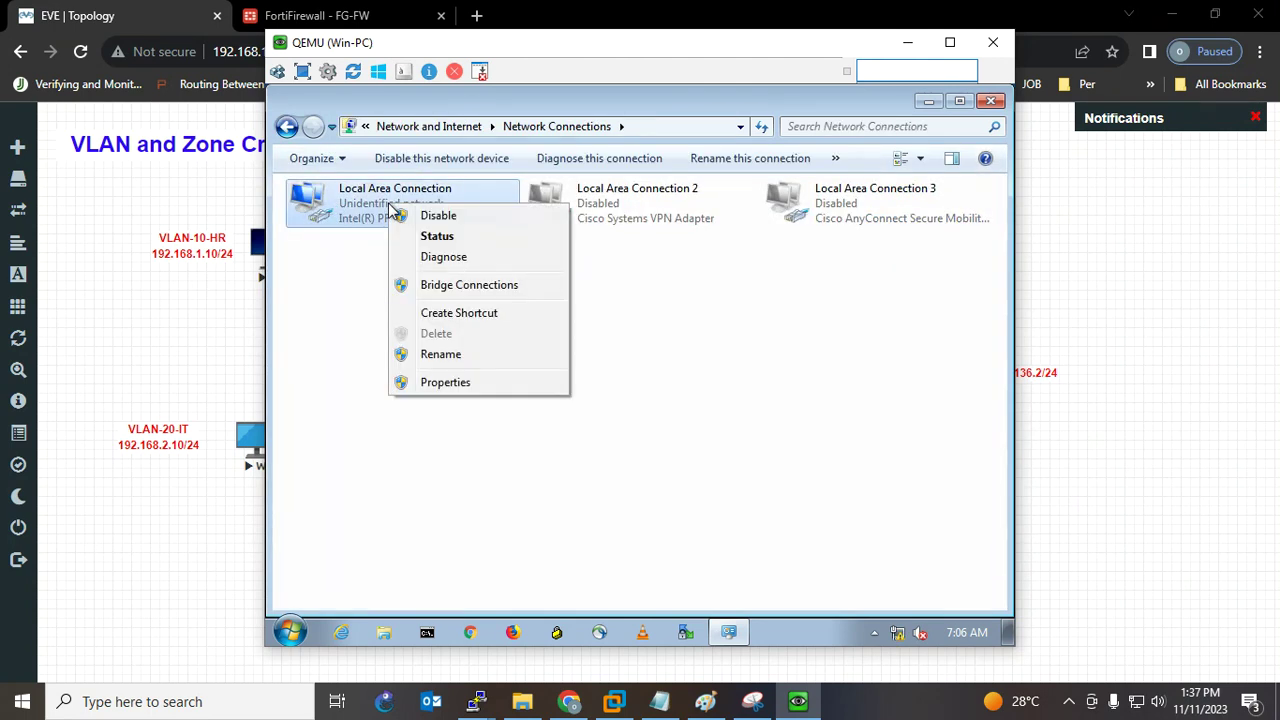
pyautogui.click(435, 384)
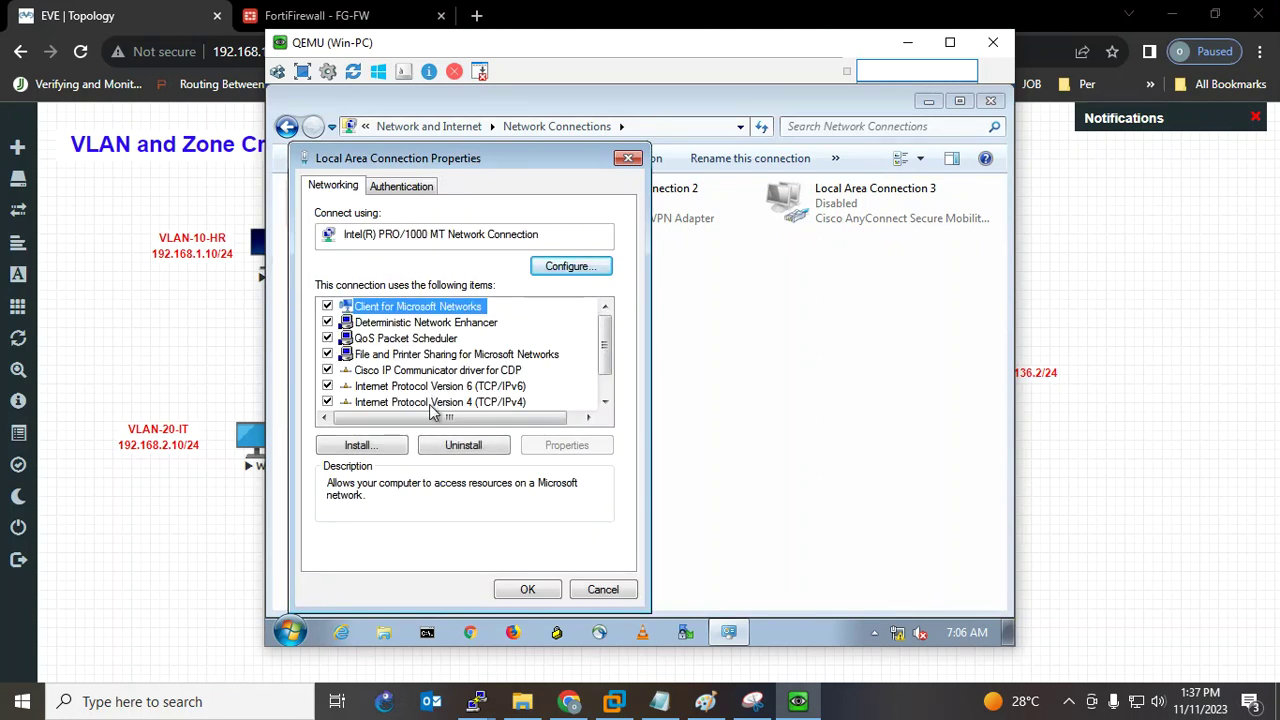
pyautogui.doubleClick(432, 403)
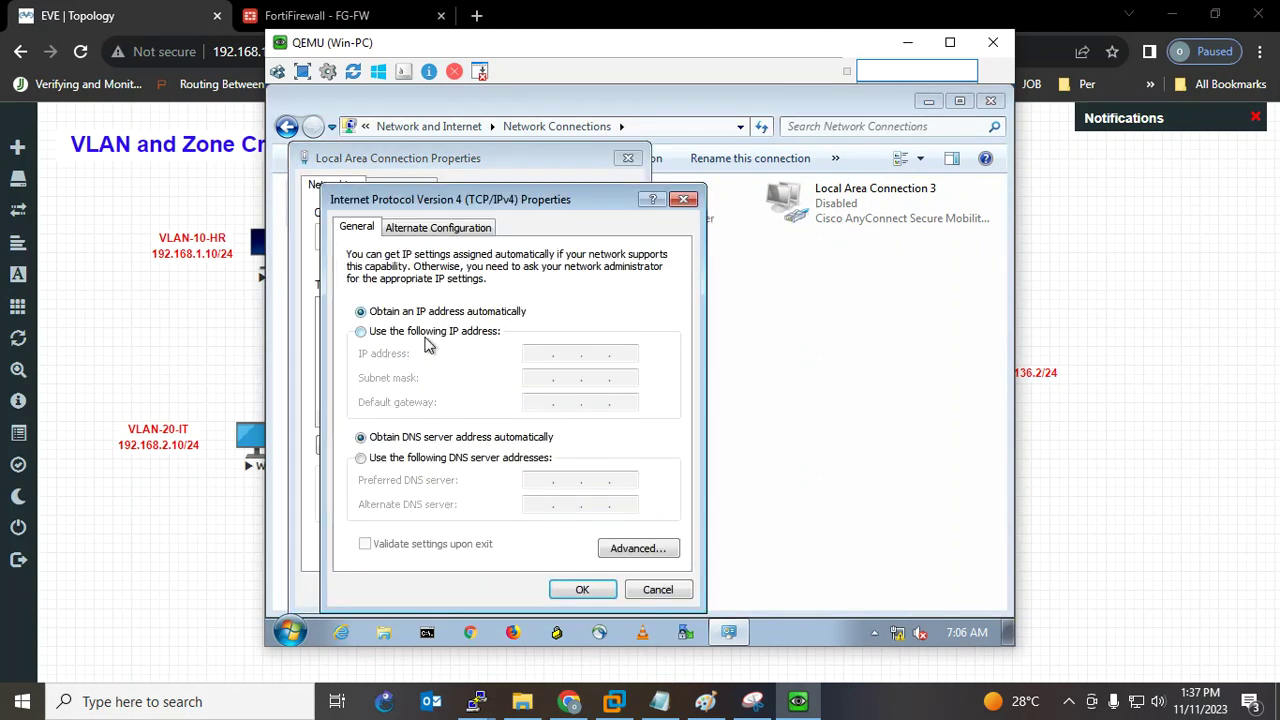
# Switch to a static IPv4 address and set it to 192.168.2.10 with subnet mask 255.255.255.0.
pyautogui.click(361, 331)
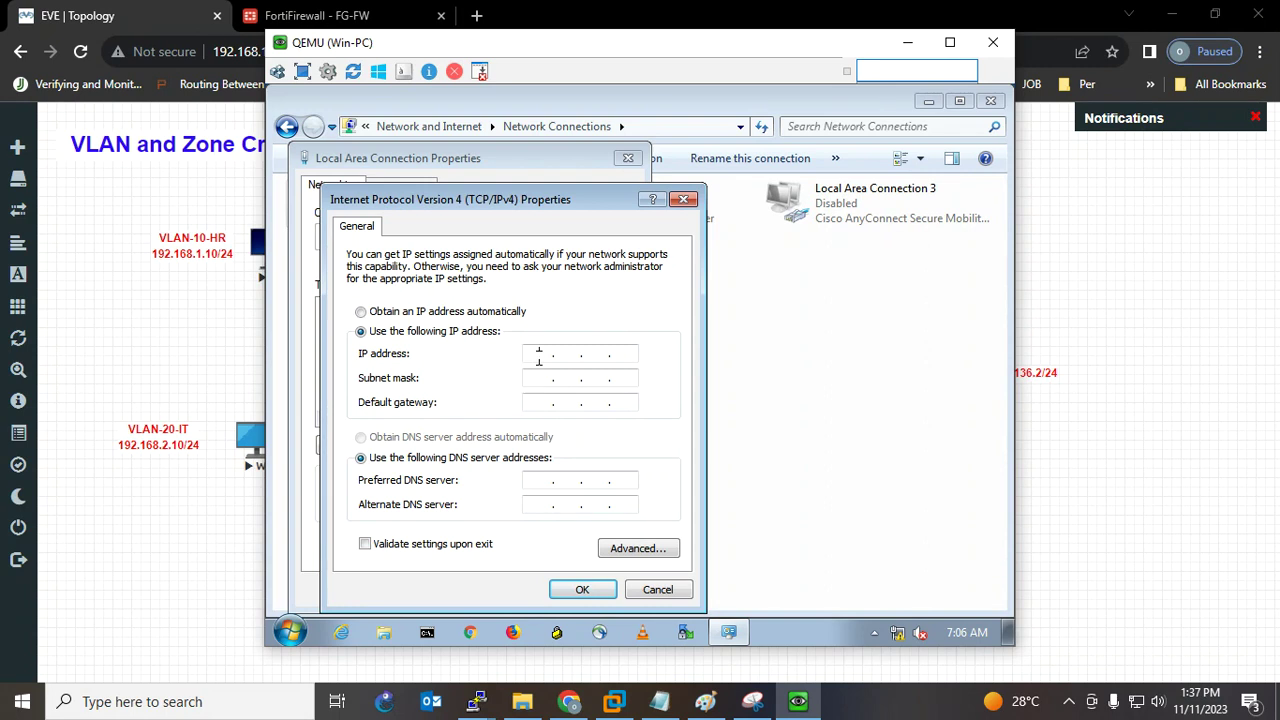
pyautogui.click(538, 355)
pyautogui.write('192 . 168 .  .')
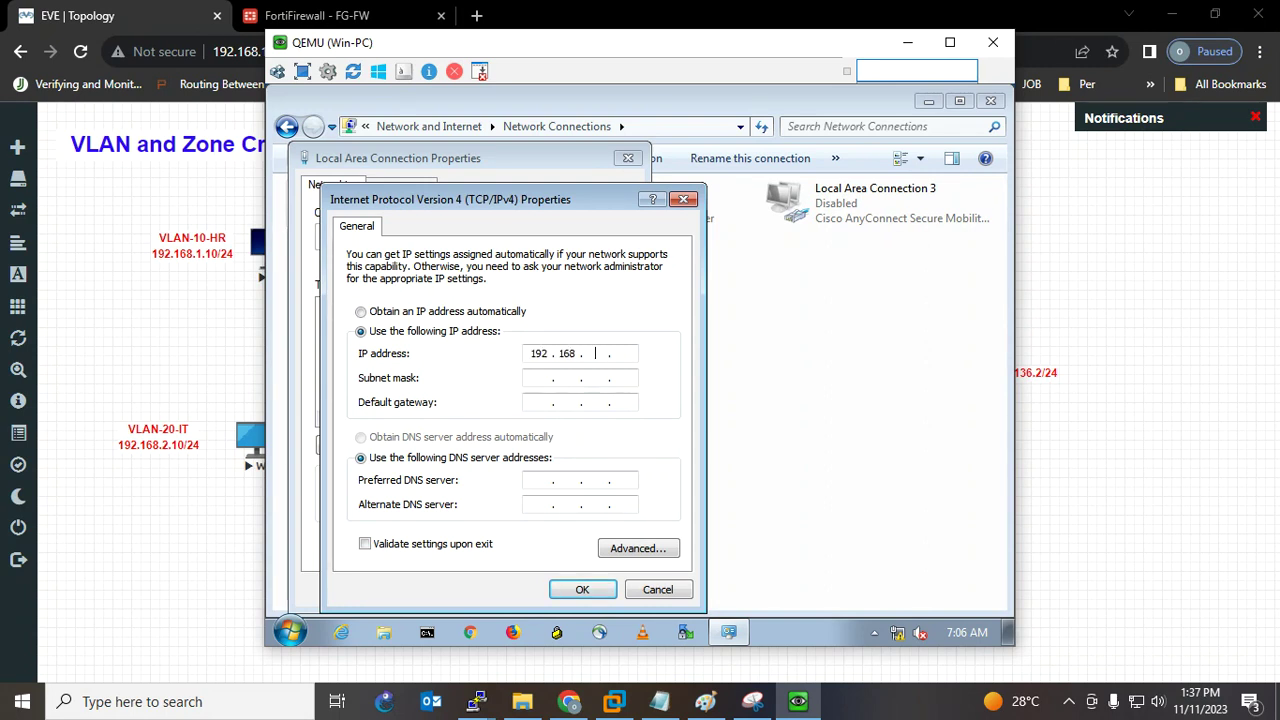
pyautogui.press('BackSpace')
pyautogui.press('BackSpace')
pyautogui.press('BackSpace')
pyautogui.write('2 . 10')
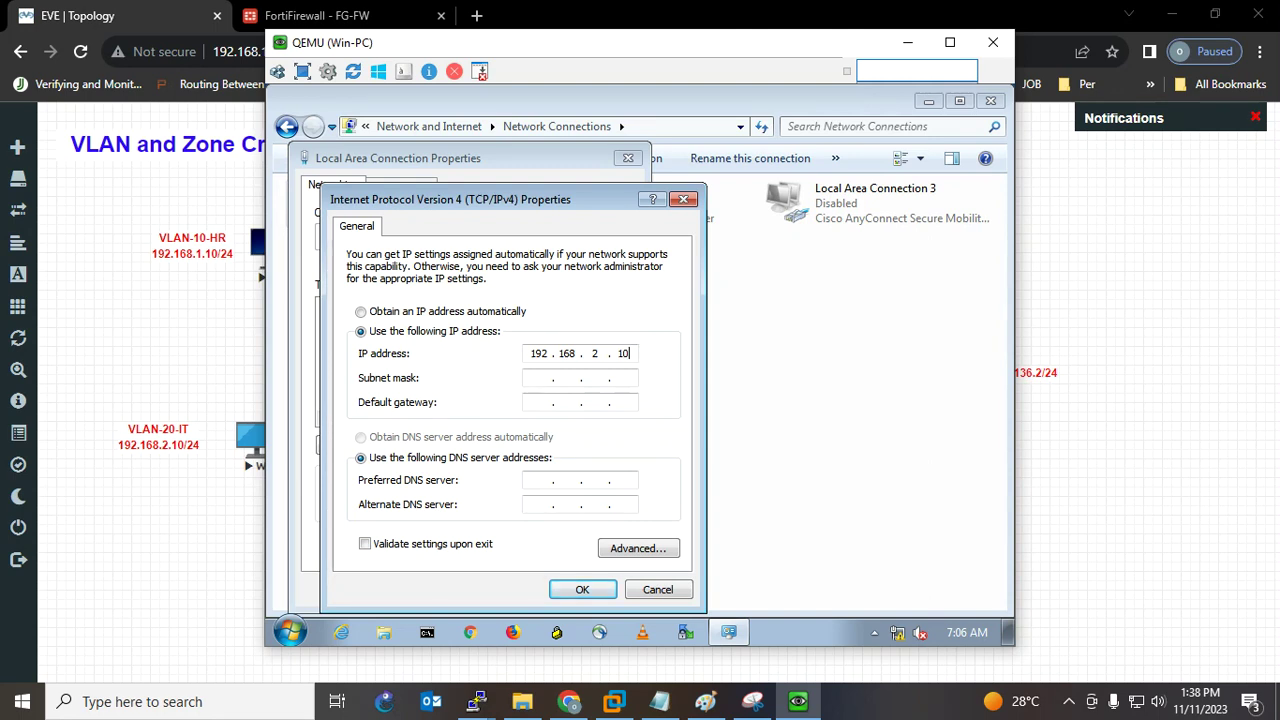
pyautogui.press('Tab')
pyautogui.press('Tab')
# Set the default gateway to 192.168.2.100 and the preferred DNS server to 8.8.8.8, and apply the adapter settings.
pyautogui.write('192 . ')
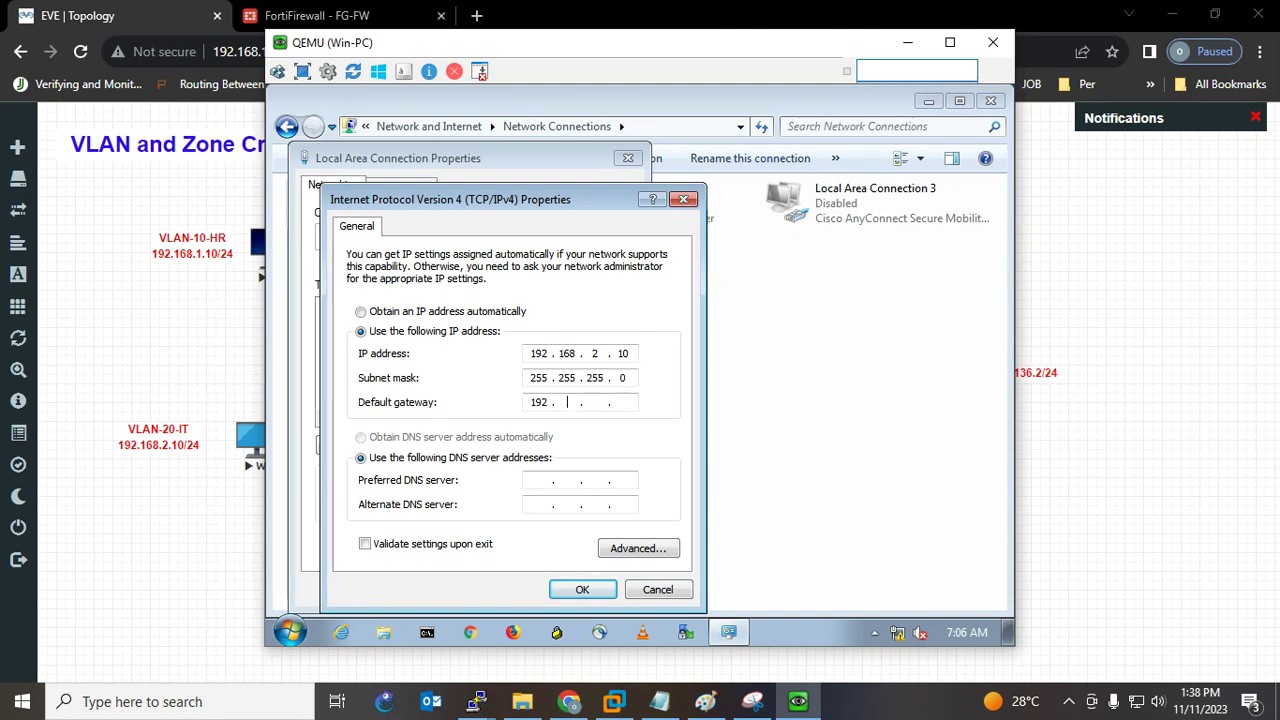
pyautogui.write('168 . 2 . 100')
pyautogui.press('Tab')
pyautogui.press('Tab')
pyautogui.write('8 . 8 . 8 .')
pyautogui.click(583, 590)
pyautogui.click(528, 590)
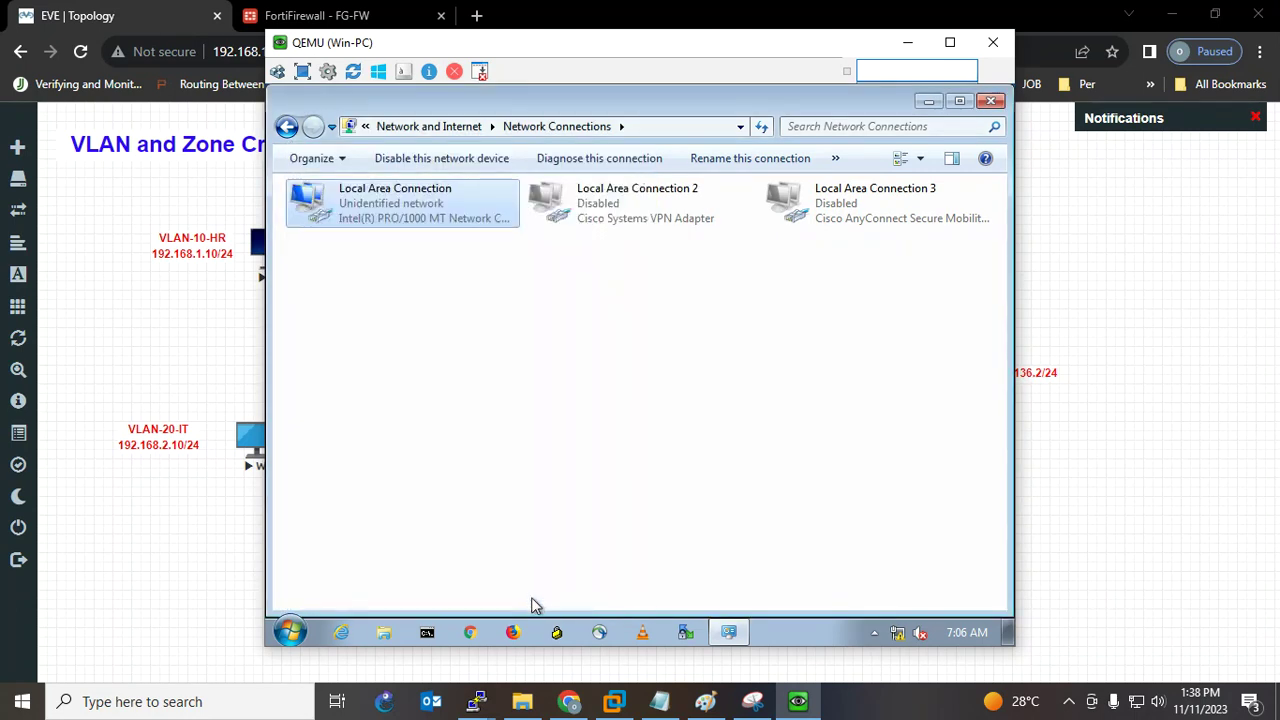
pyautogui.click(991, 103)
# Open a Command Prompt on Win-PC, dismissing the network location dialog, and ping 8.8.8.8.
pyautogui.click(427, 633)
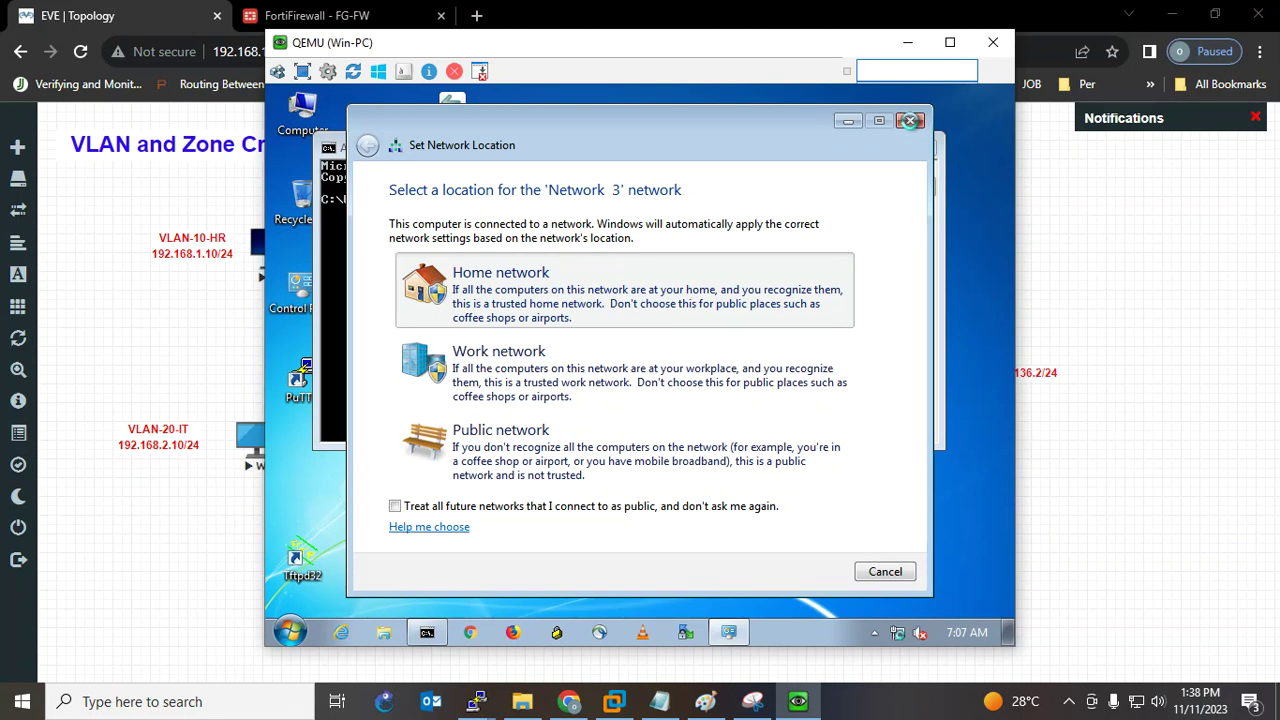
pyautogui.press('Return')
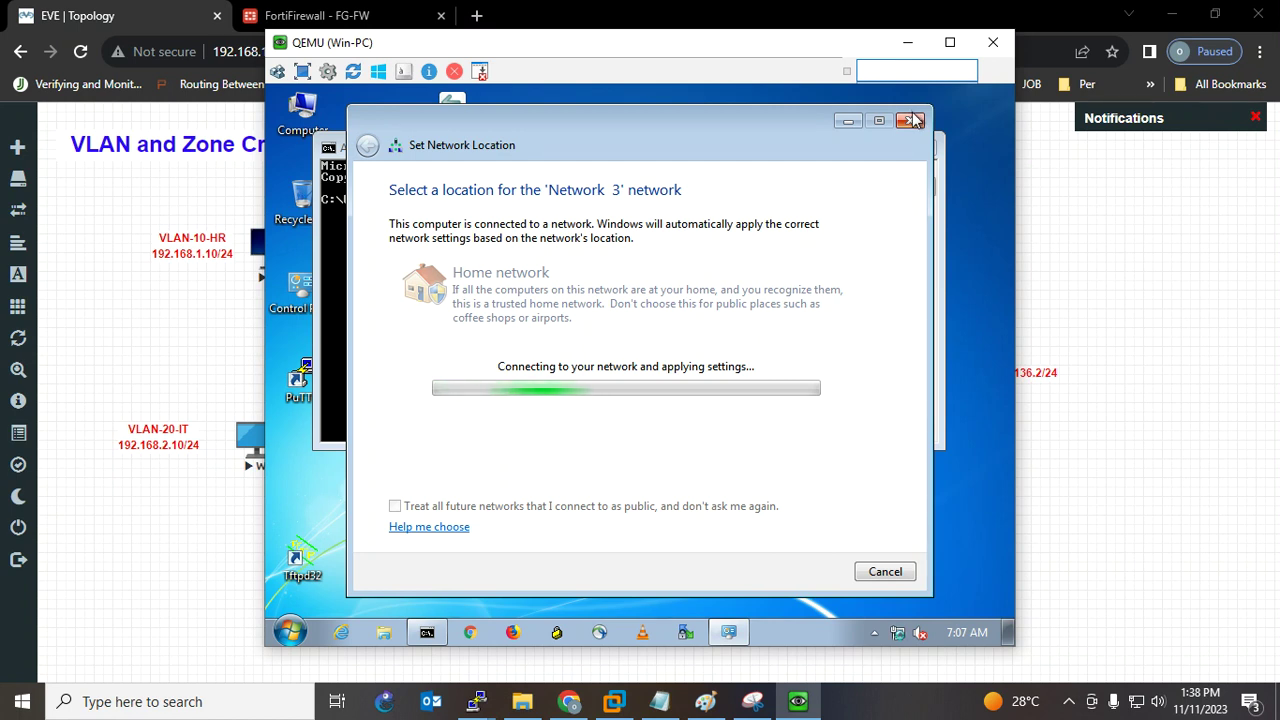
pyautogui.click(912, 119)
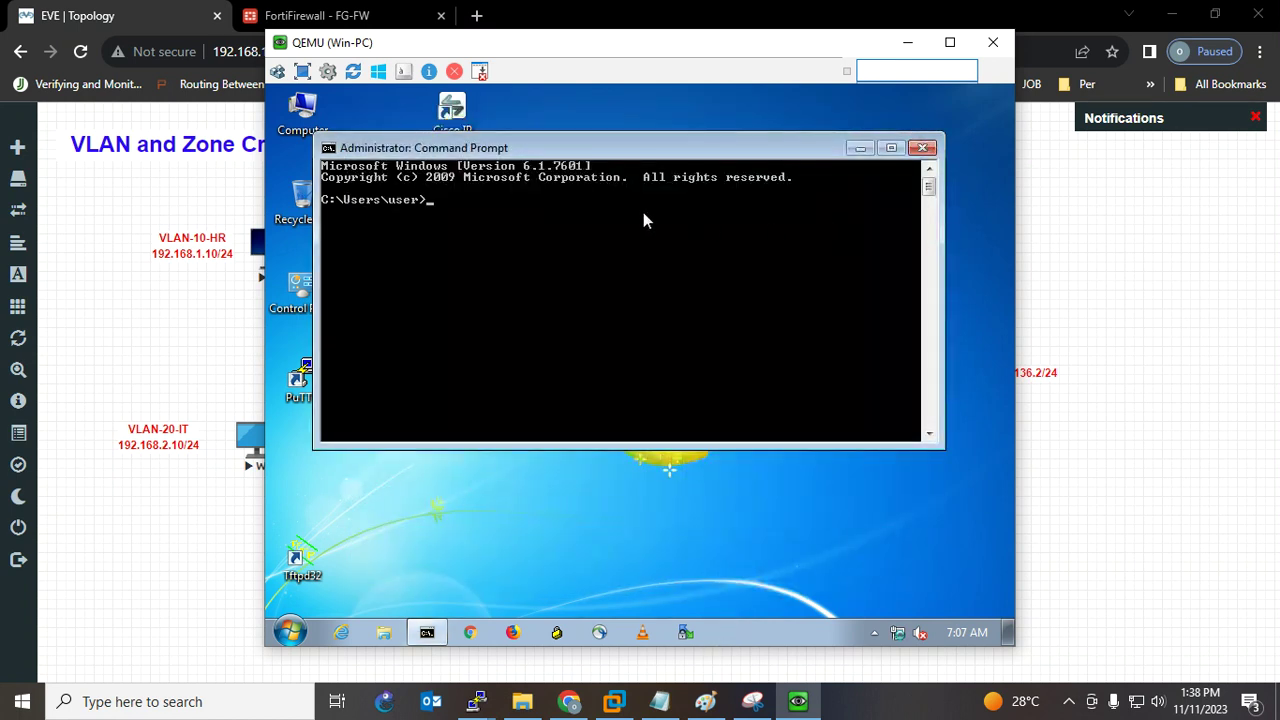
pyautogui.write('ping 8.8.8.8')
pyautogui.press('Return')
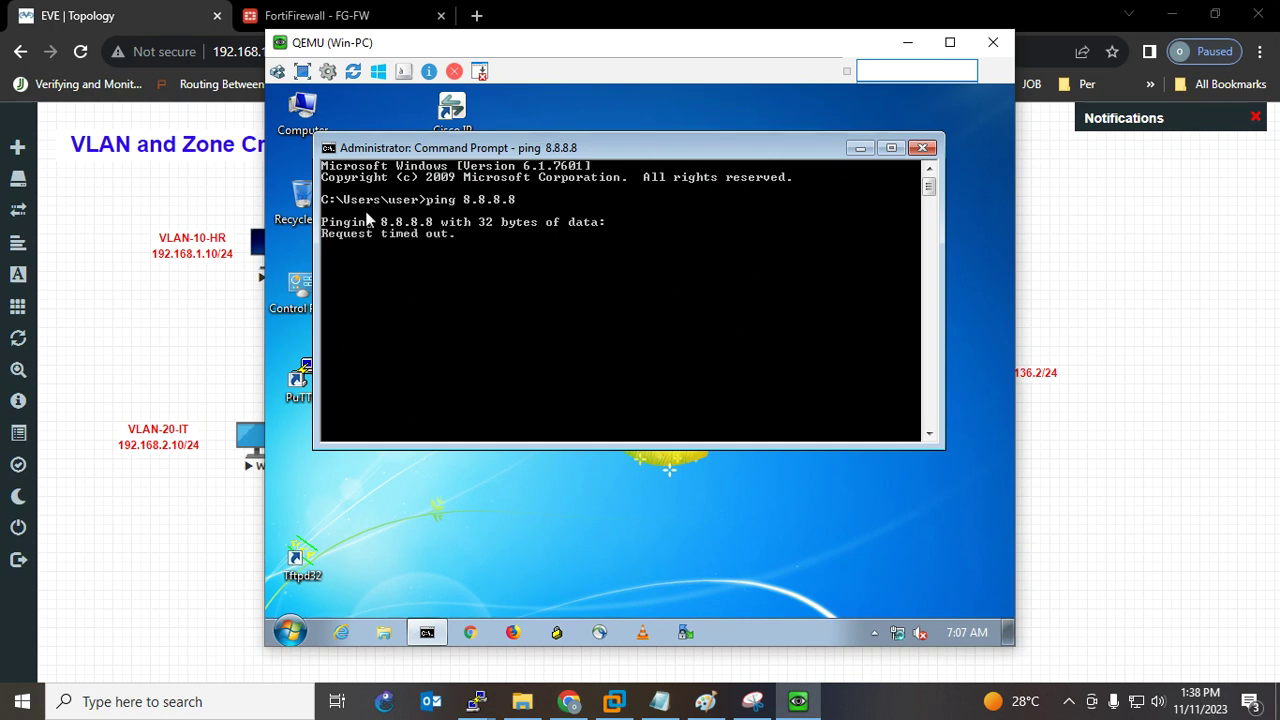
# Test web access from Win-PC by searching for google in its Chrome browser, and minimize the console window.
pyautogui.click(474, 637)
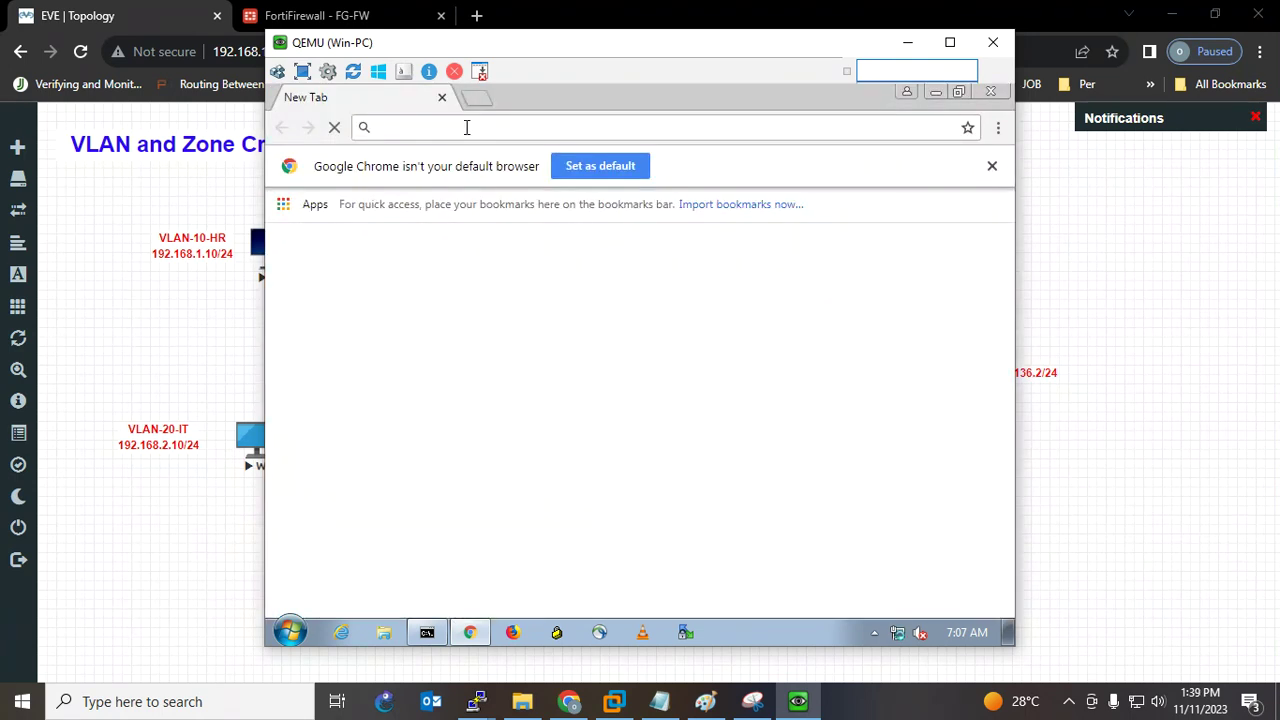
pyautogui.write('google')
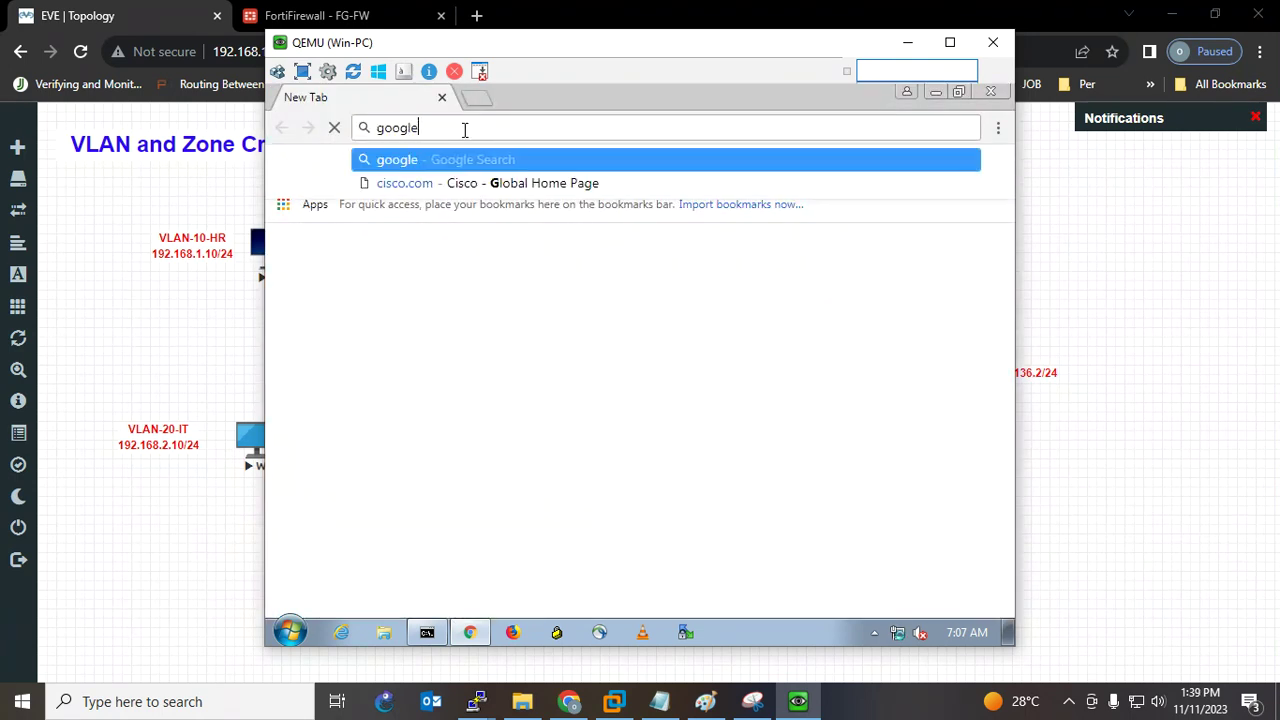
pyautogui.press('Return')
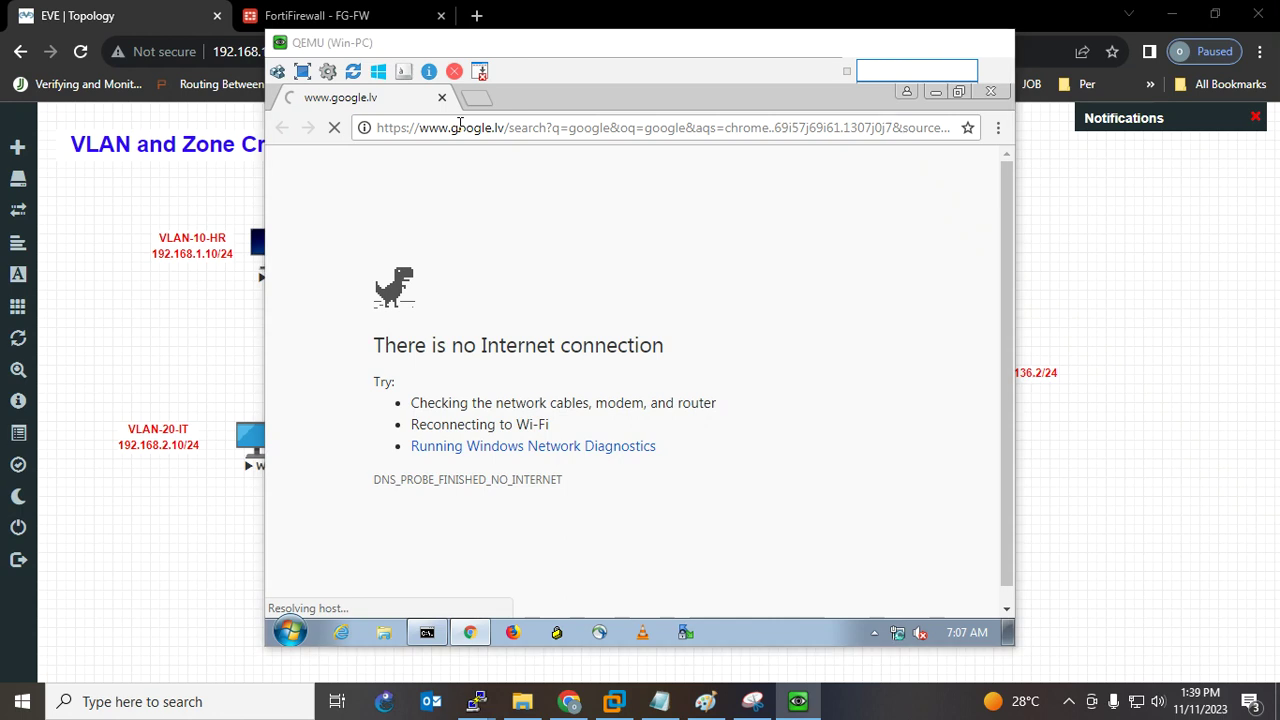
pyautogui.click(907, 42)
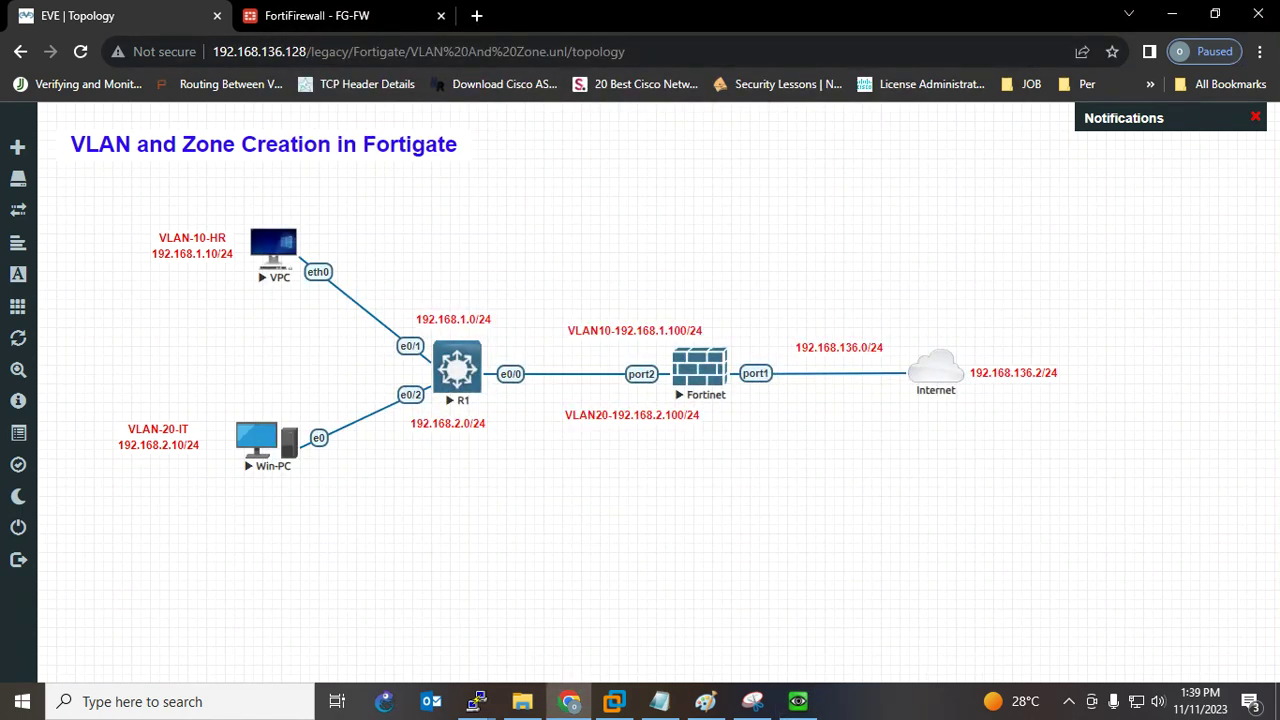
# Return to the FG-FW web interface and open the 0.0.0.0/0 static route to review its settings.
pyautogui.hotkey('ctrl', 'Tab')
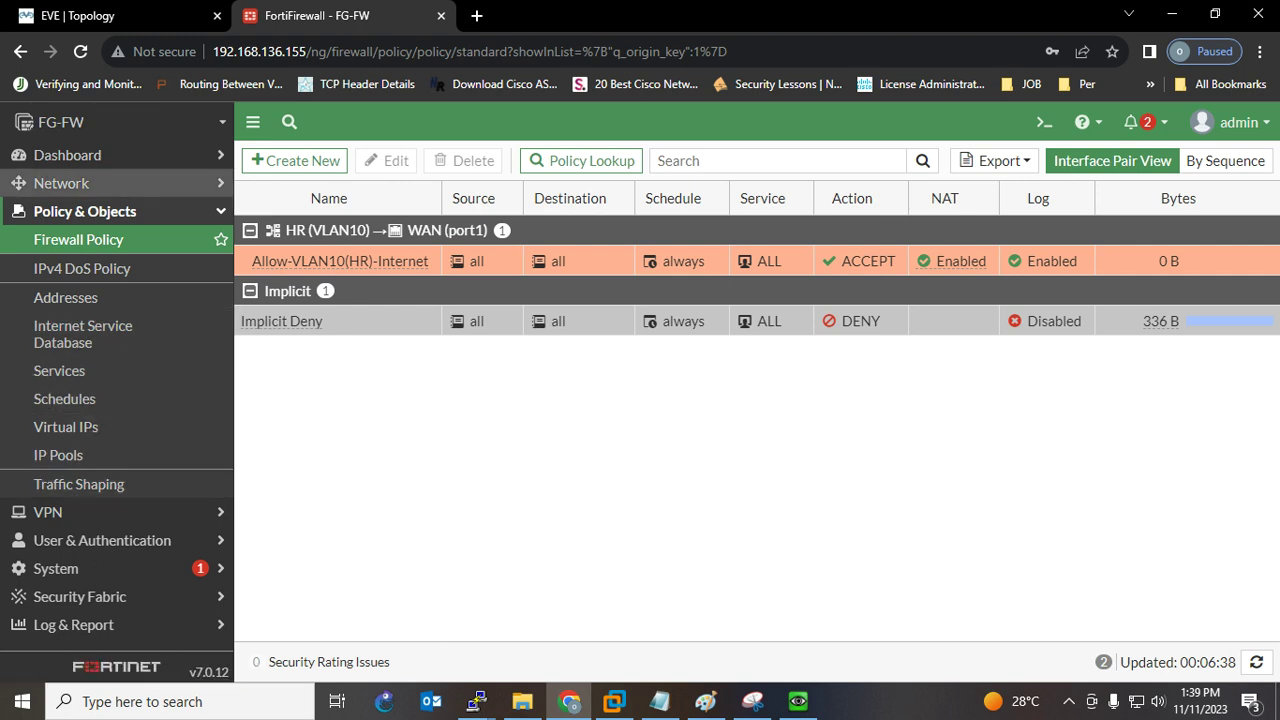
pyautogui.click(60, 183)
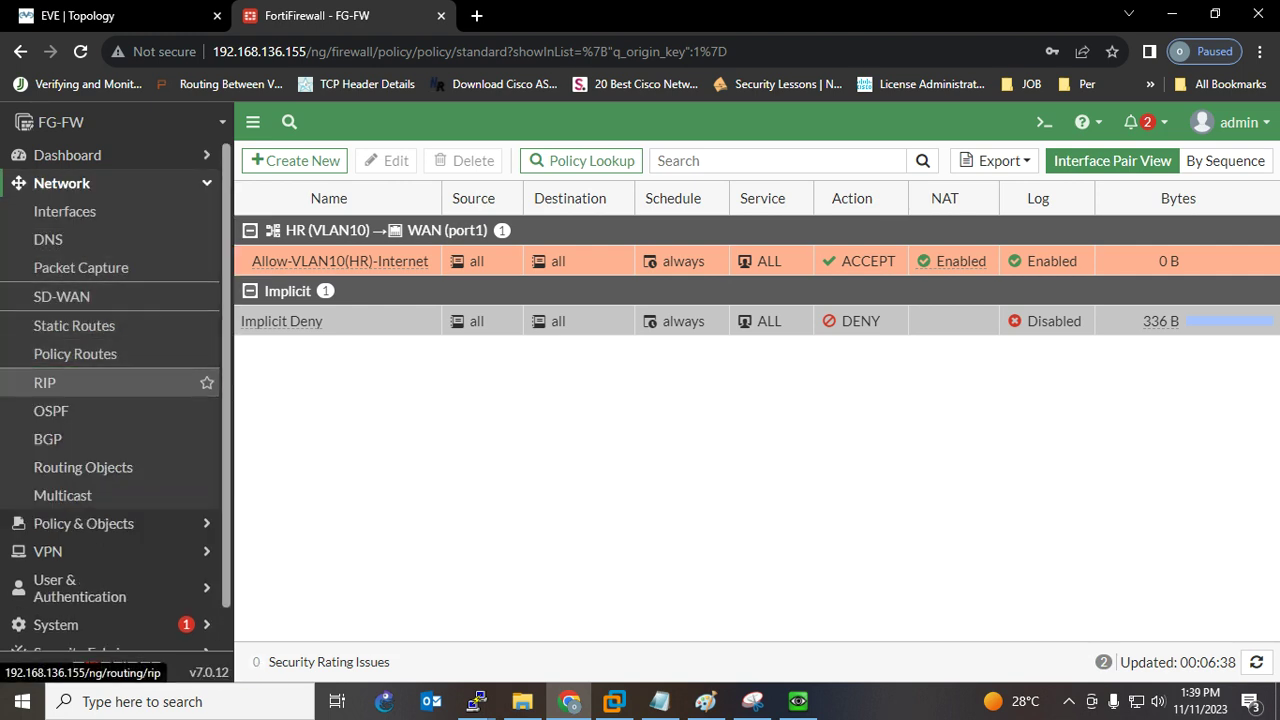
pyautogui.click(74, 325)
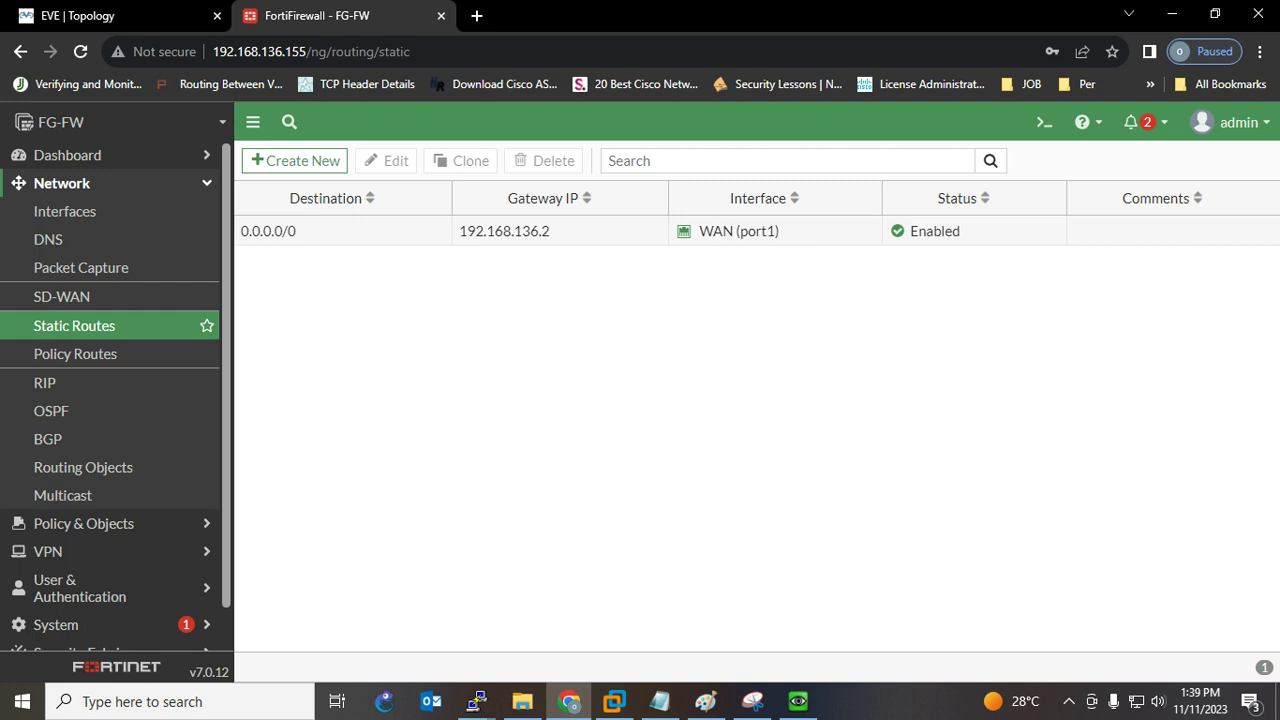
pyautogui.doubleClick(330, 231)
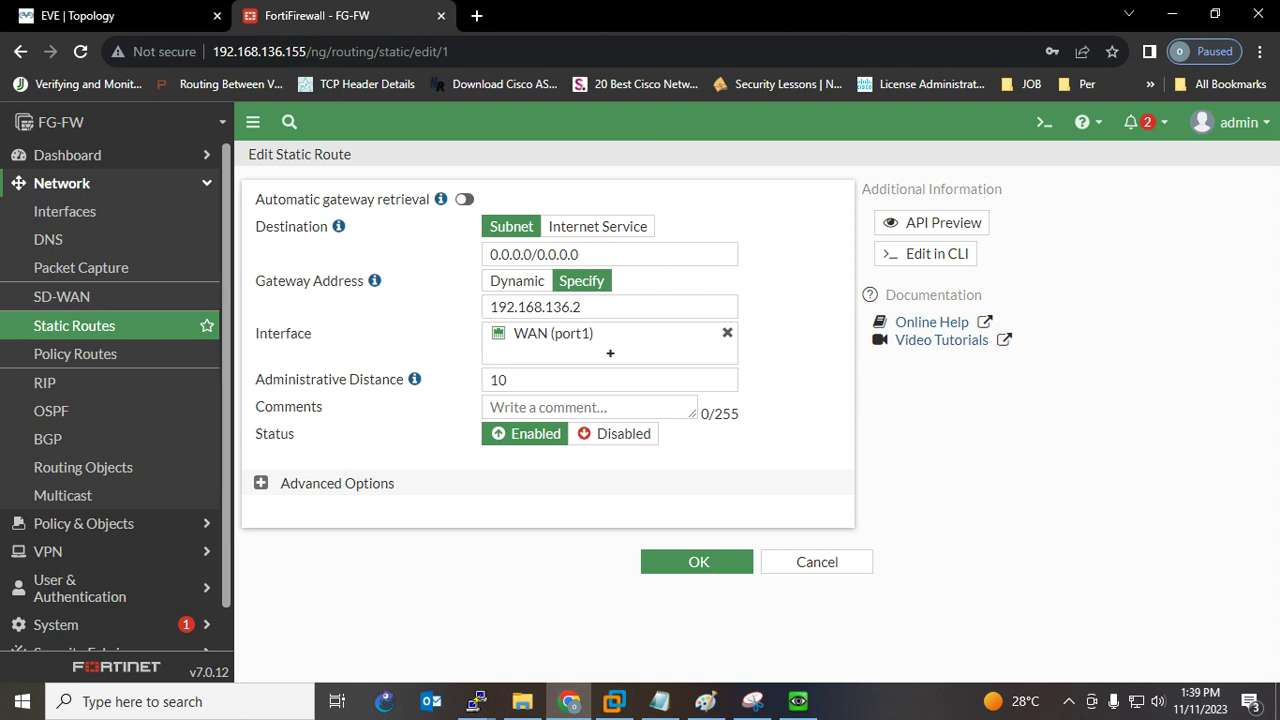
# Capture the Edit Static Route form in Snipping Tool and circle the 0.0.0.0/0.0.0.0 destination with the pen.
pyautogui.click(752, 701)
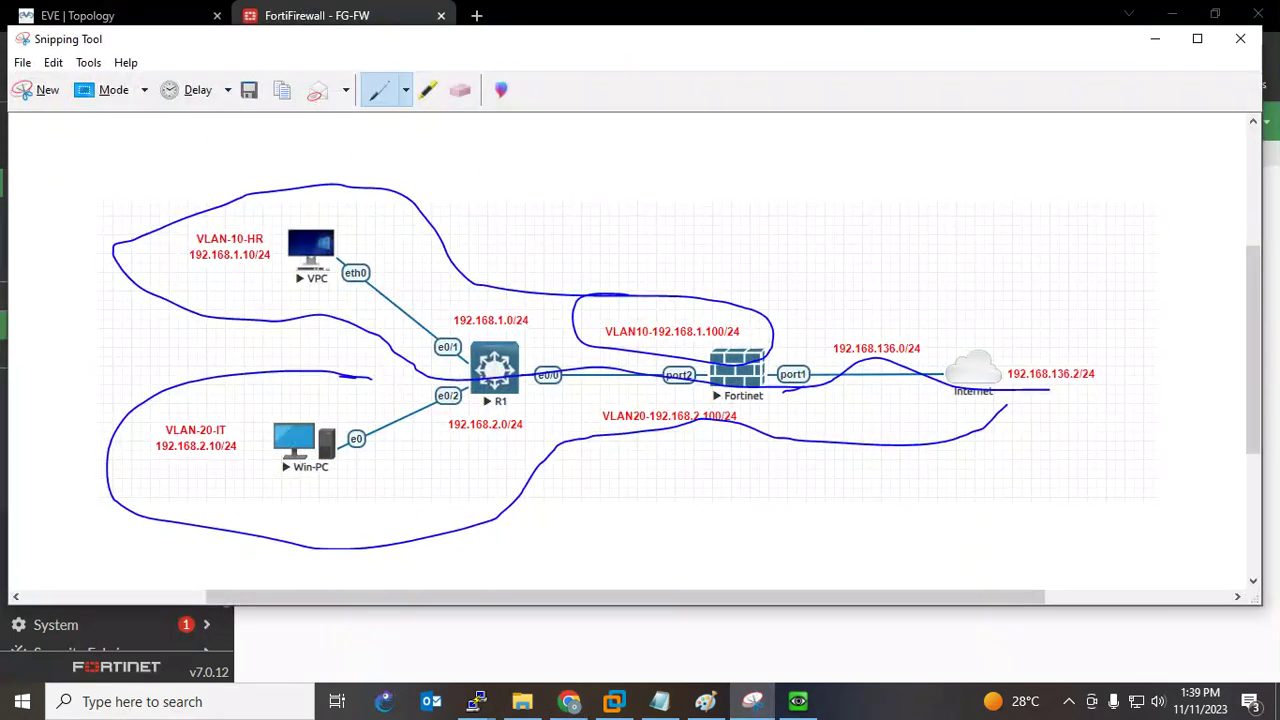
pyautogui.click(40, 89)
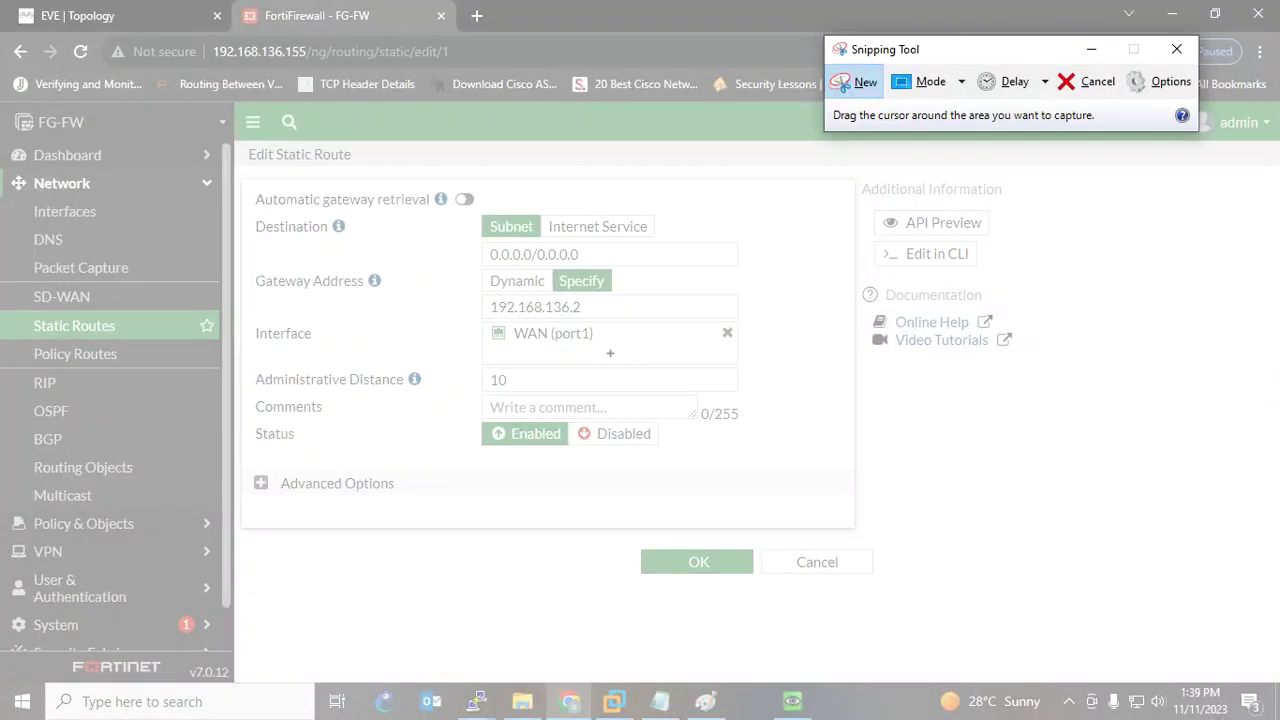
pyautogui.moveTo(235, 145); pyautogui.dragTo(838, 619)
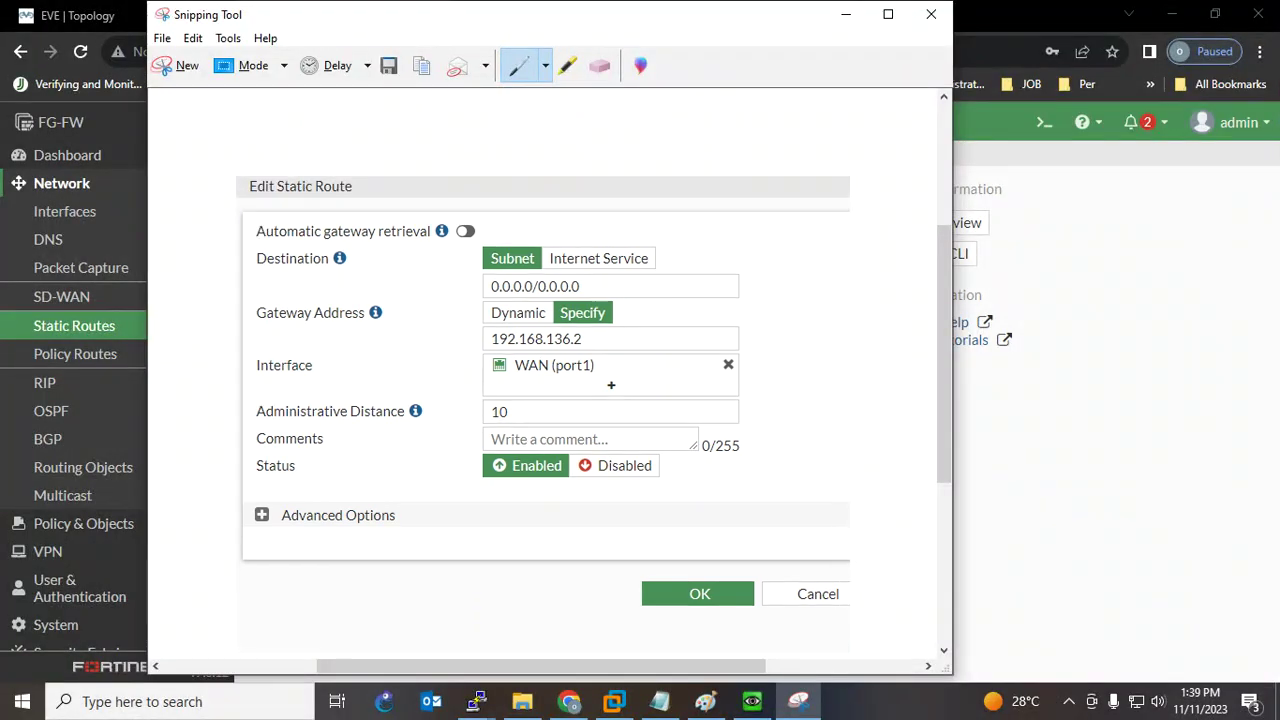
pyautogui.moveTo(484, 263)
pyautogui.mouseDown()
pyautogui.moveTo(468, 268)
pyautogui.moveTo(496, 322)
pyautogui.moveTo(614, 318)
pyautogui.moveTo(578, 280)
pyautogui.moveTo(480, 267)
pyautogui.mouseUp()
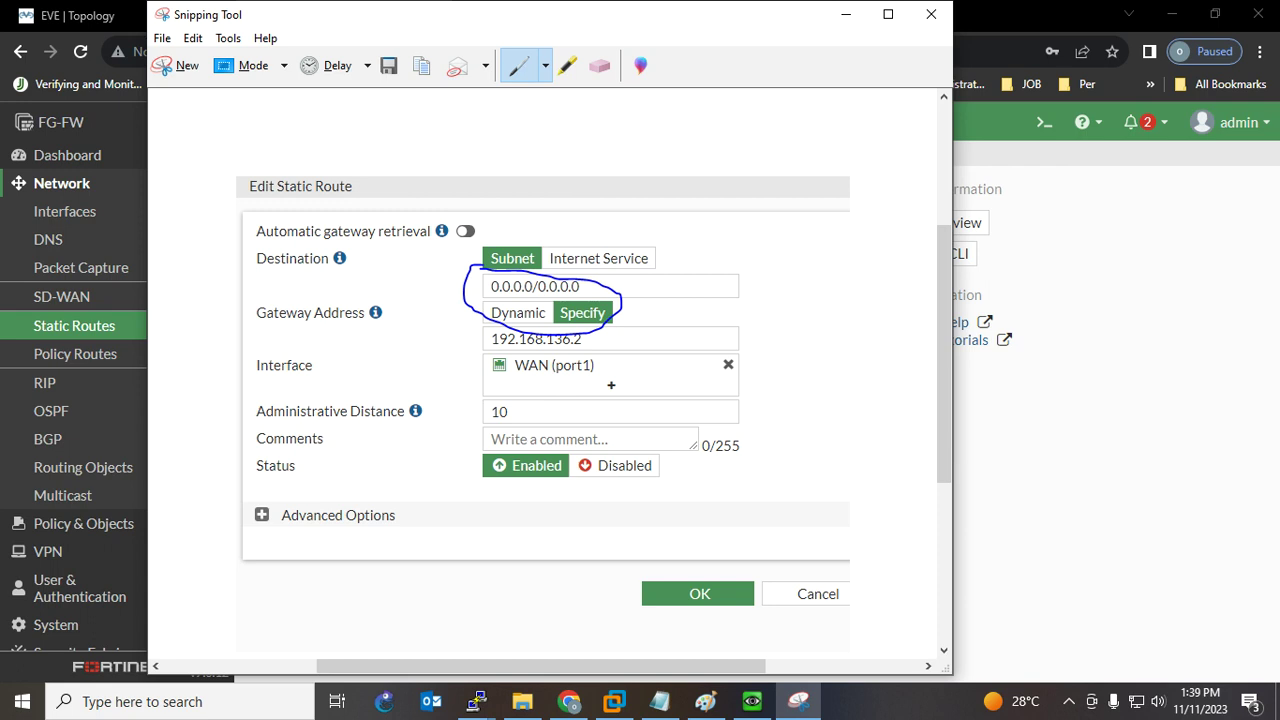
# Check the Internet gateway on the EVE topology and underline gateway address 192.168.136.2 on the static route snip.
pyautogui.click(78, 15)
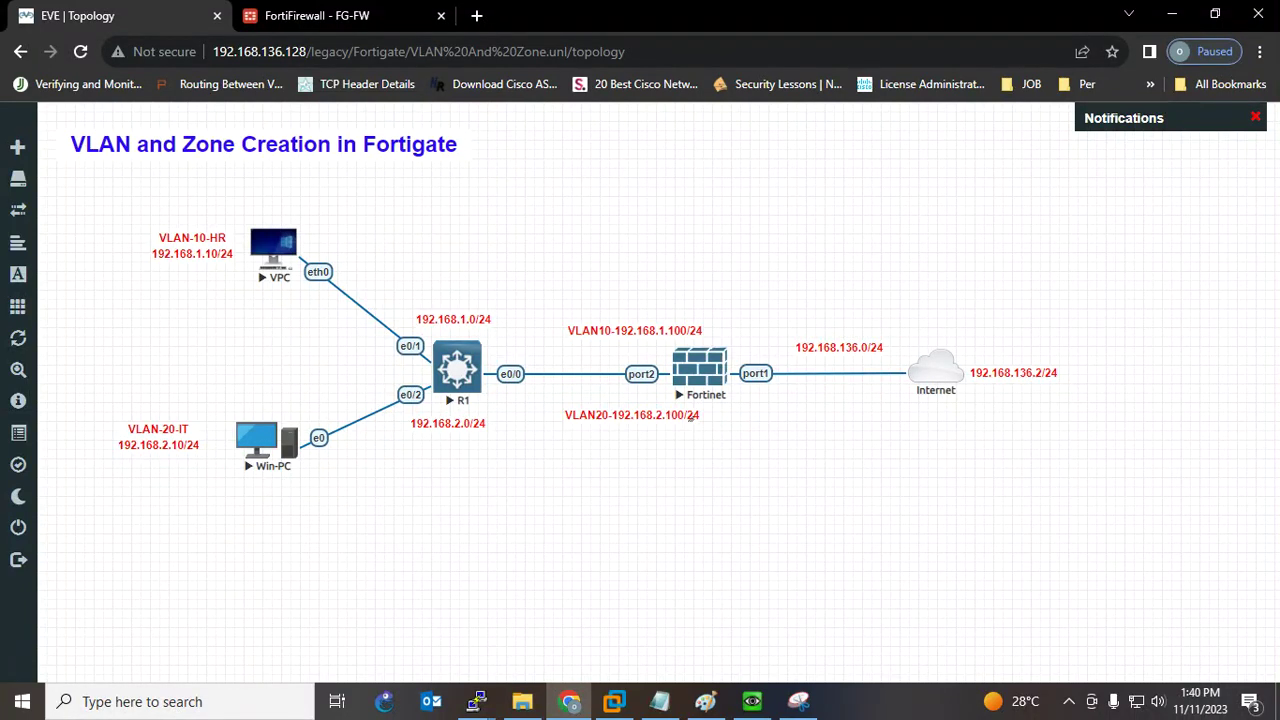
pyautogui.click(798, 701)
pyautogui.moveTo(480, 348); pyautogui.dragTo(597, 351)
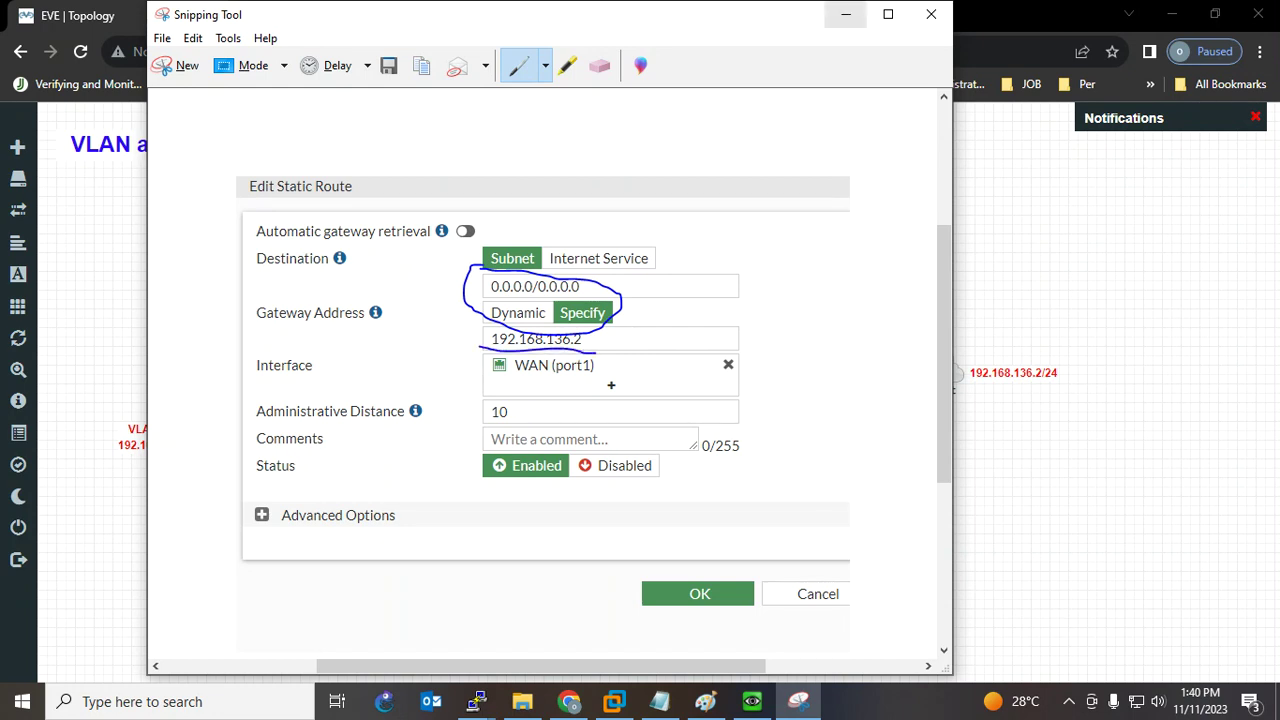
pyautogui.click(845, 14)
# Open the Allow-VLAN10(HR)-Internet firewall policy on FG-FW, review its settings, and return to the policy list.
pyautogui.click(315, 15)
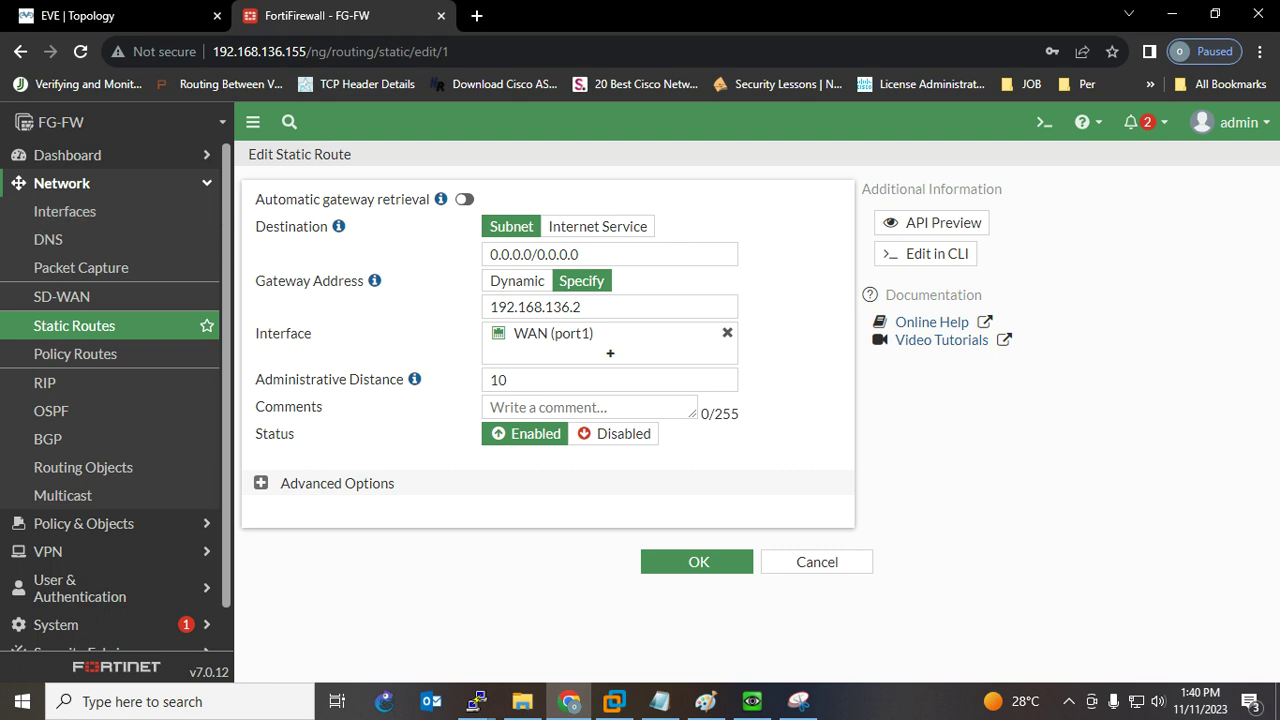
pyautogui.click(61, 183)
pyautogui.click(84, 211)
pyautogui.click(78, 239)
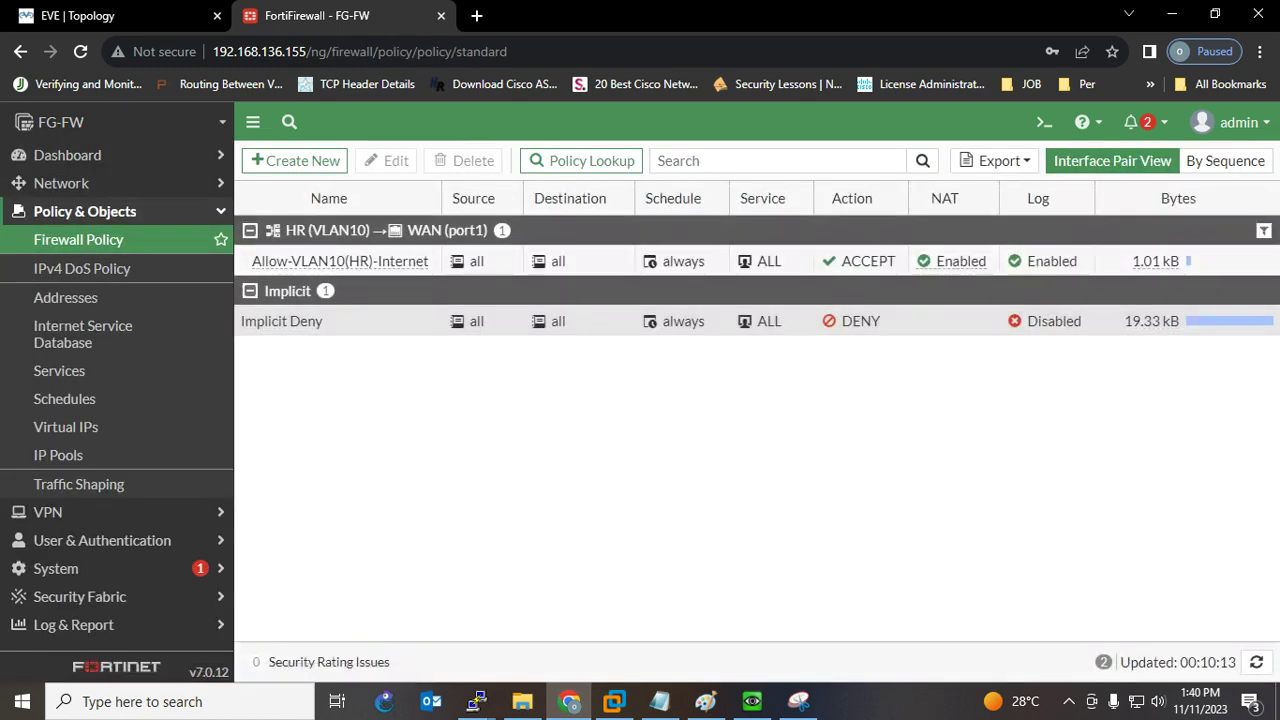
pyautogui.click(428, 258)
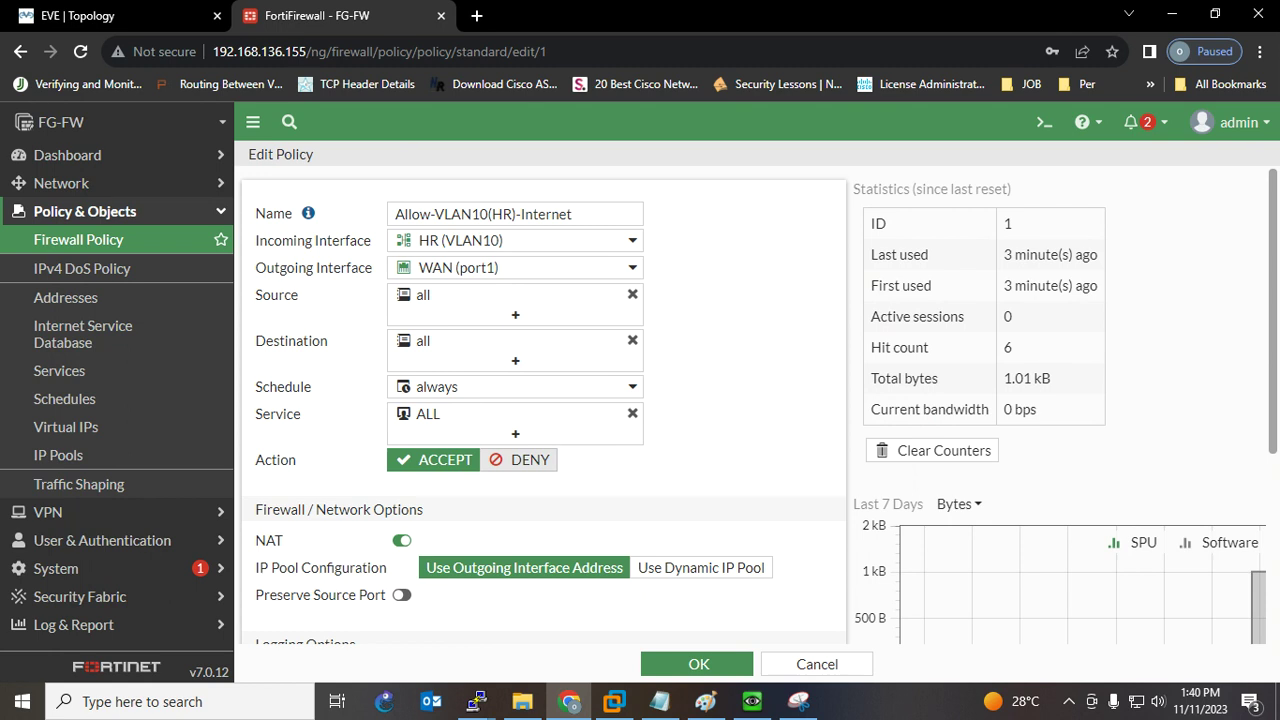
pyautogui.click(78, 239)
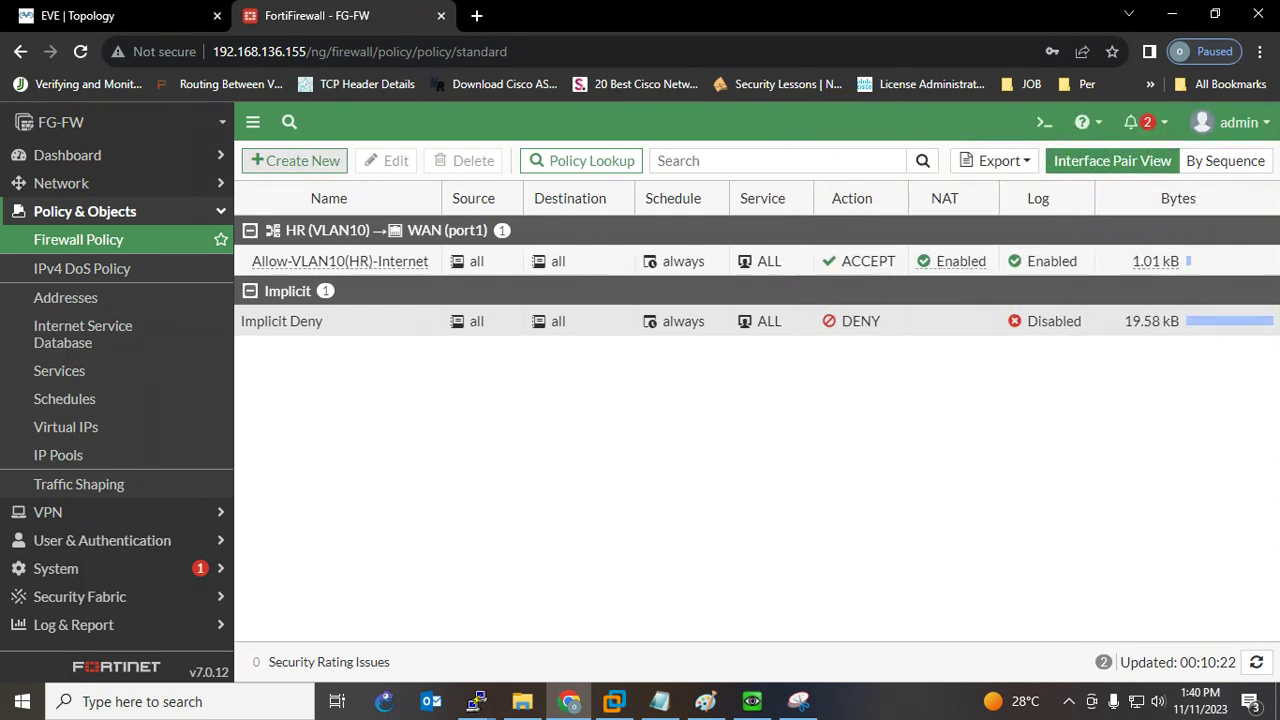
# Create a firewall policy named Allow-VLAn20(IT)-Internet with incoming interface IT (VLAN20) and outgoing interface WAN (port1).
pyautogui.click(295, 160)
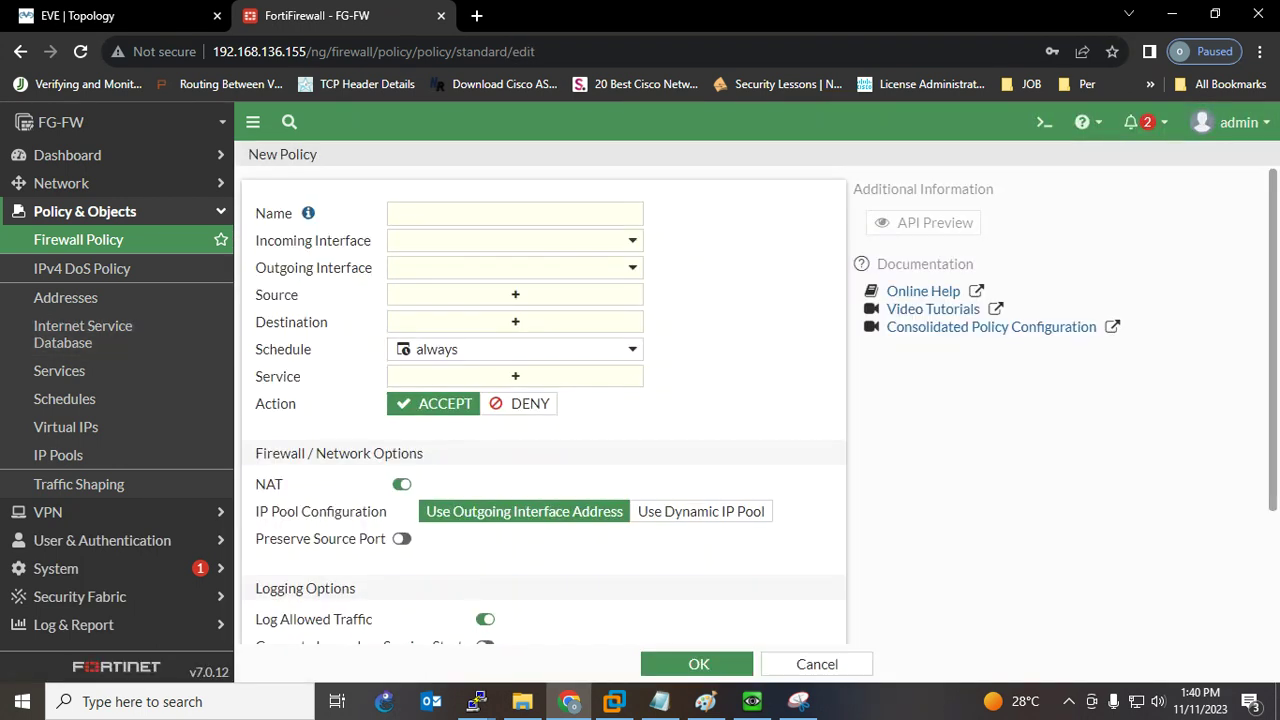
pyautogui.write('A')
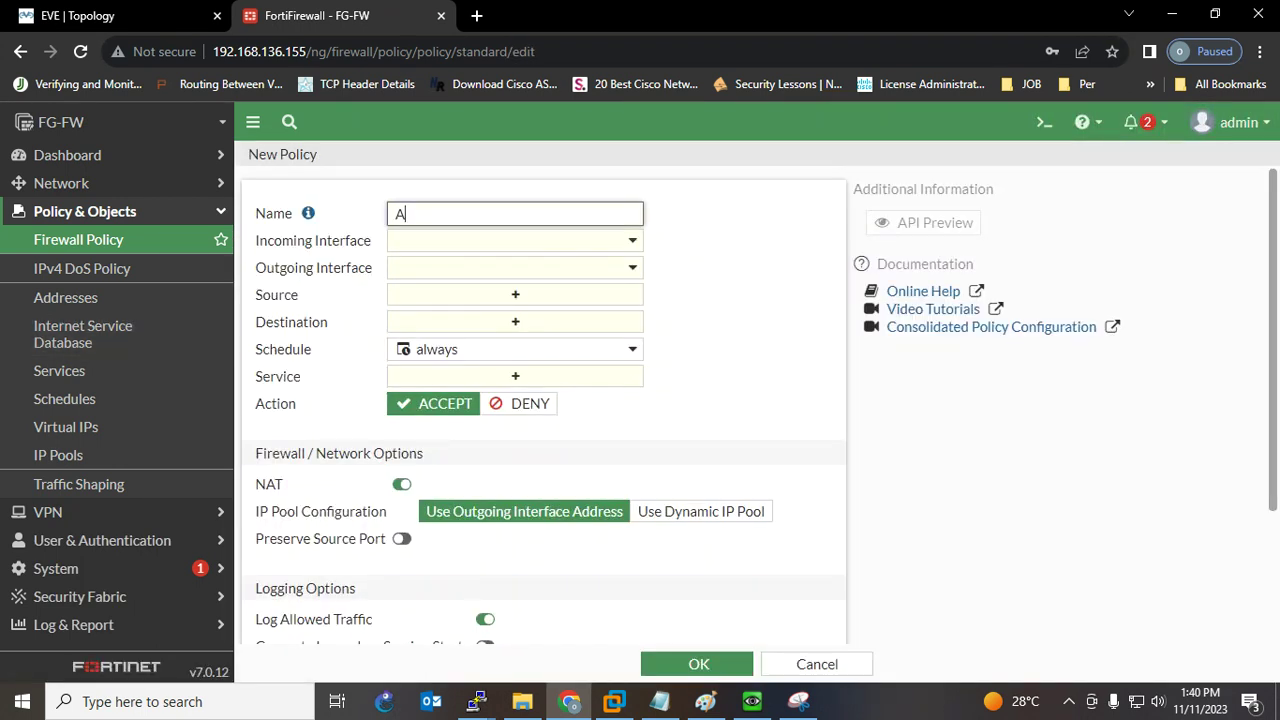
pyautogui.write('llow-VLAn20-Internet')
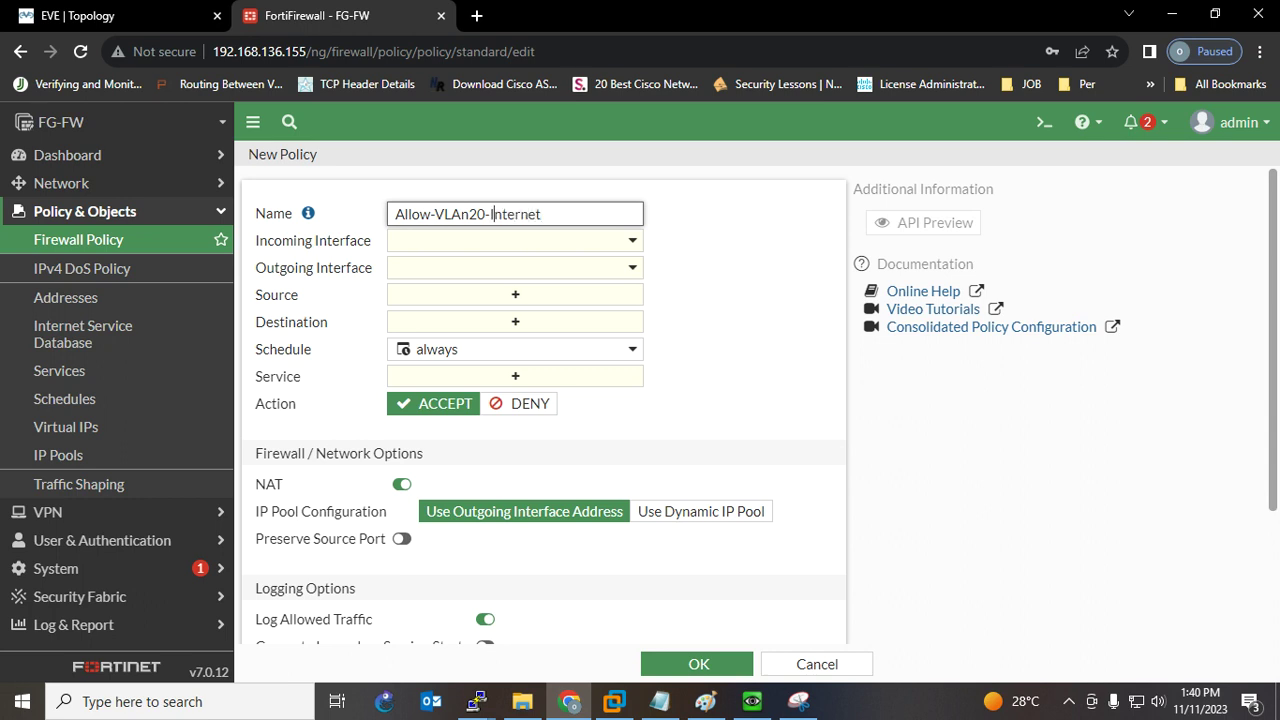
pyautogui.click(488, 214)
pyautogui.write('IT)')
pyautogui.click(515, 240)
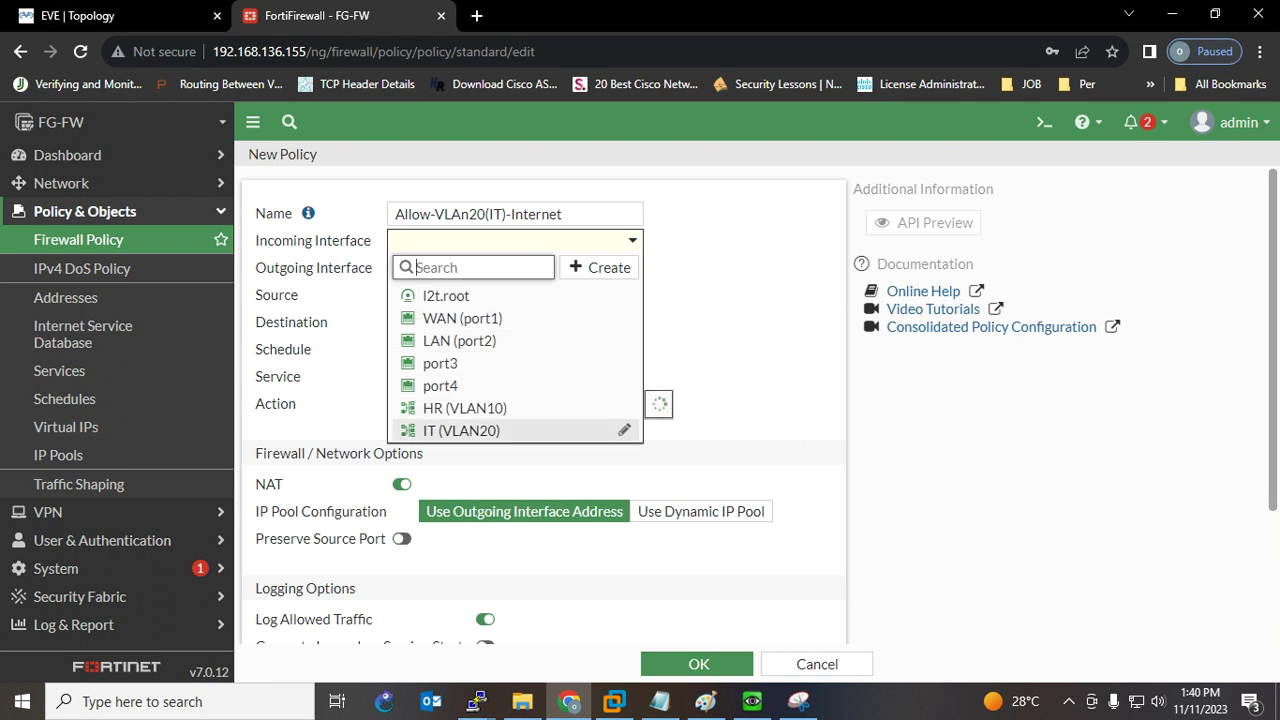
pyautogui.click(460, 430)
pyautogui.click(515, 267)
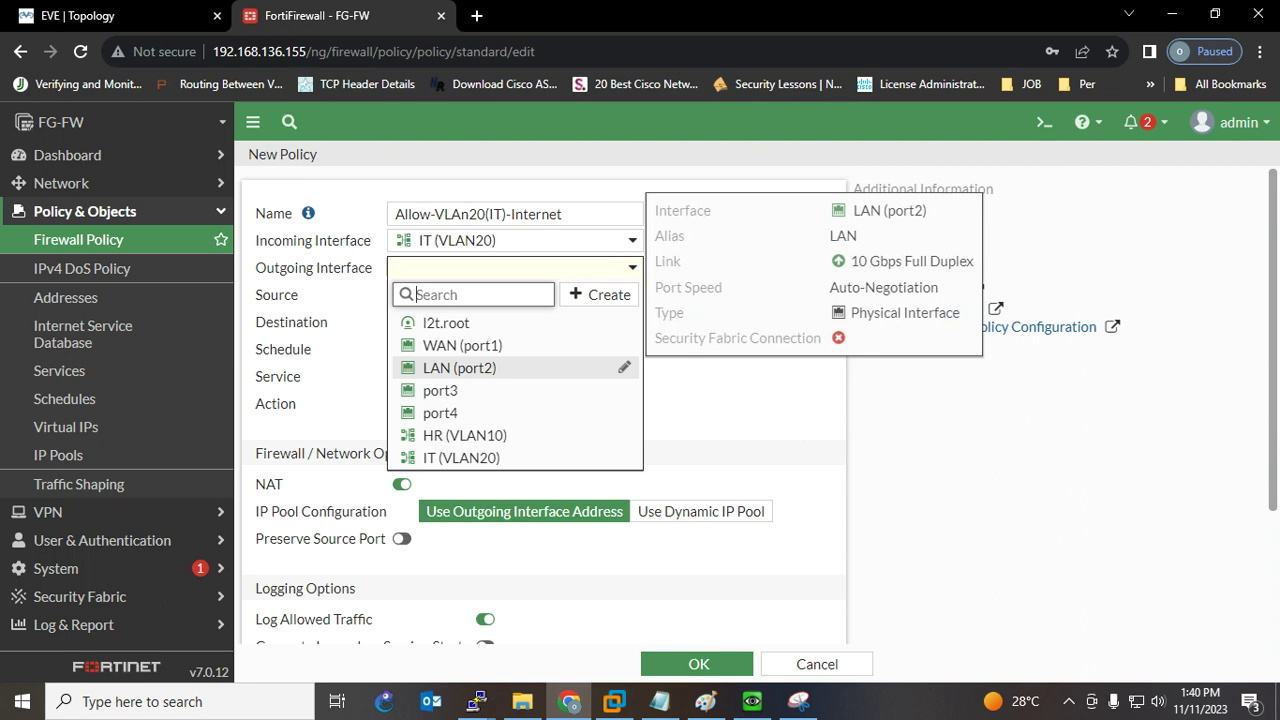
pyautogui.click(460, 345)
# Set the VLAN 20 policy's source and destination to all and its service to ALL, and review the remaining options.
pyautogui.click(515, 294)
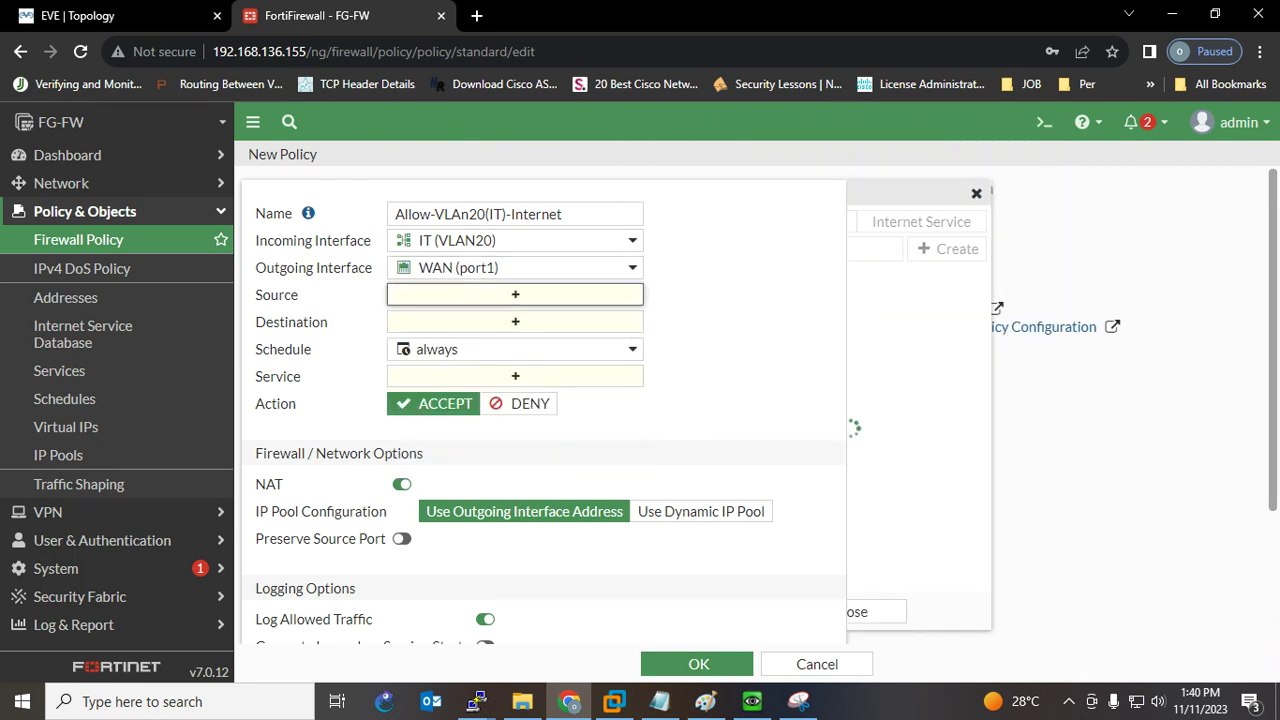
pyautogui.click(885, 303)
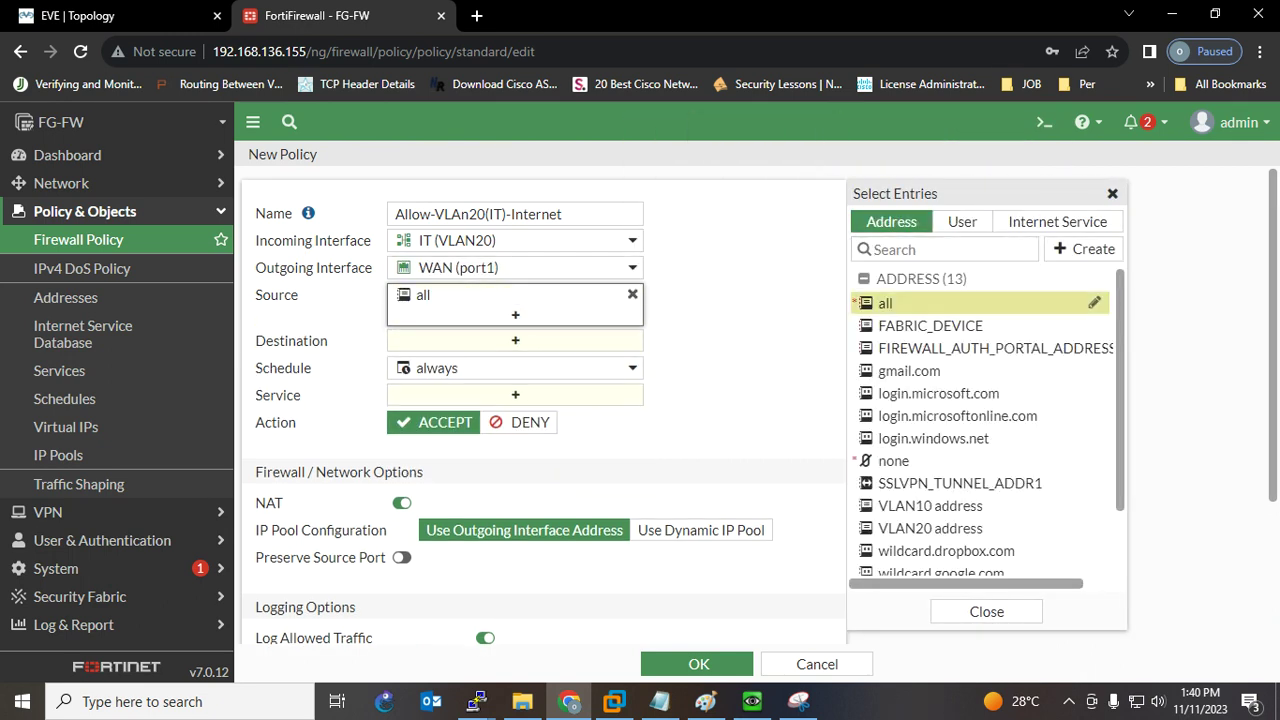
pyautogui.click(515, 340)
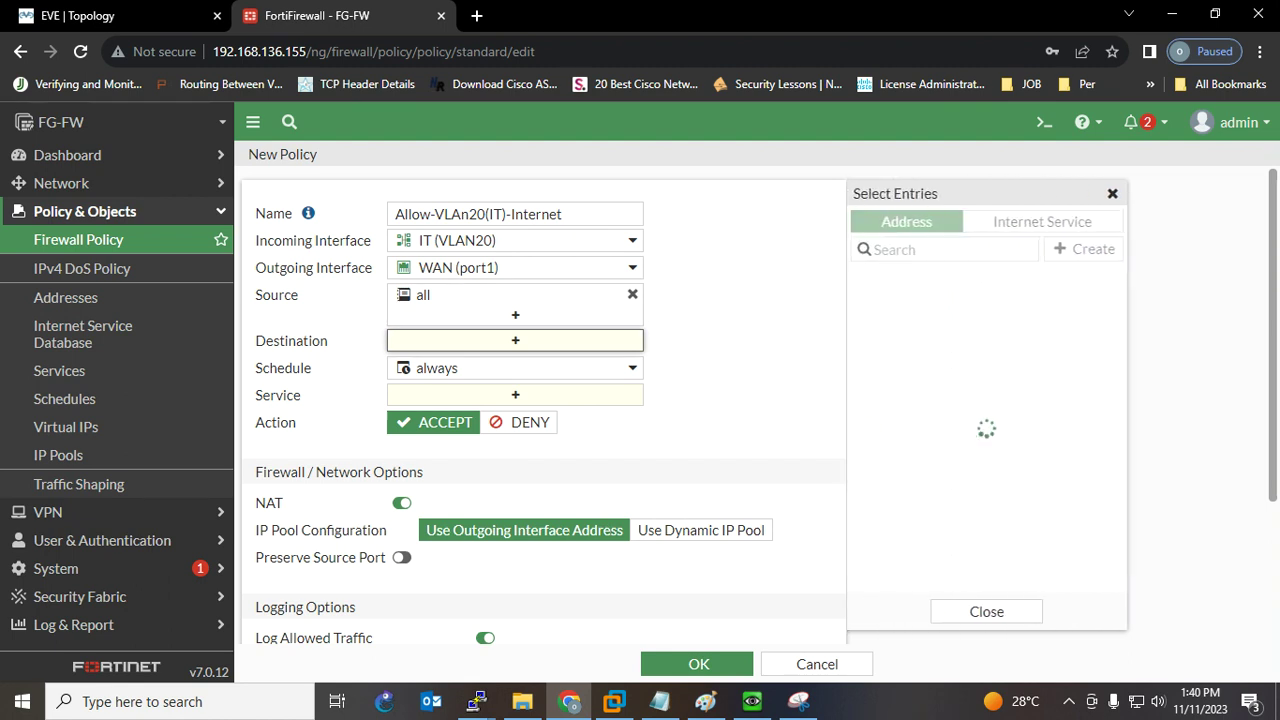
pyautogui.click(885, 303)
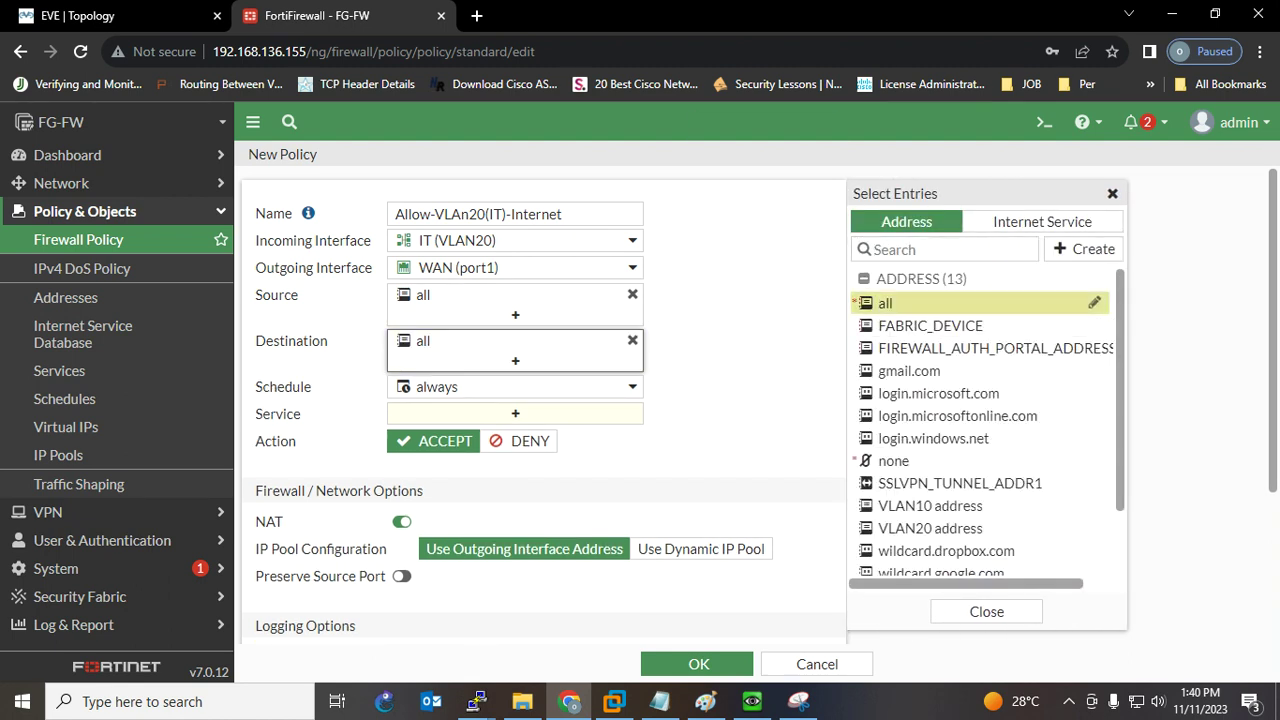
pyautogui.click(515, 413)
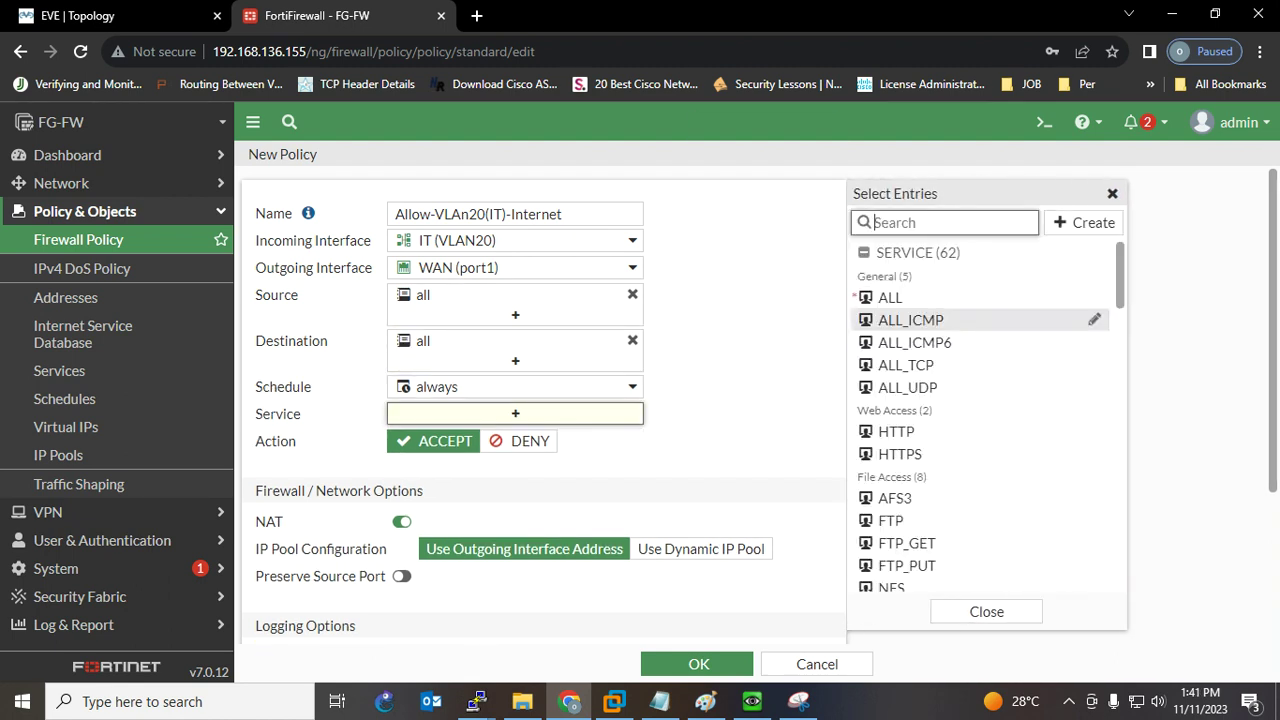
pyautogui.click(890, 297)
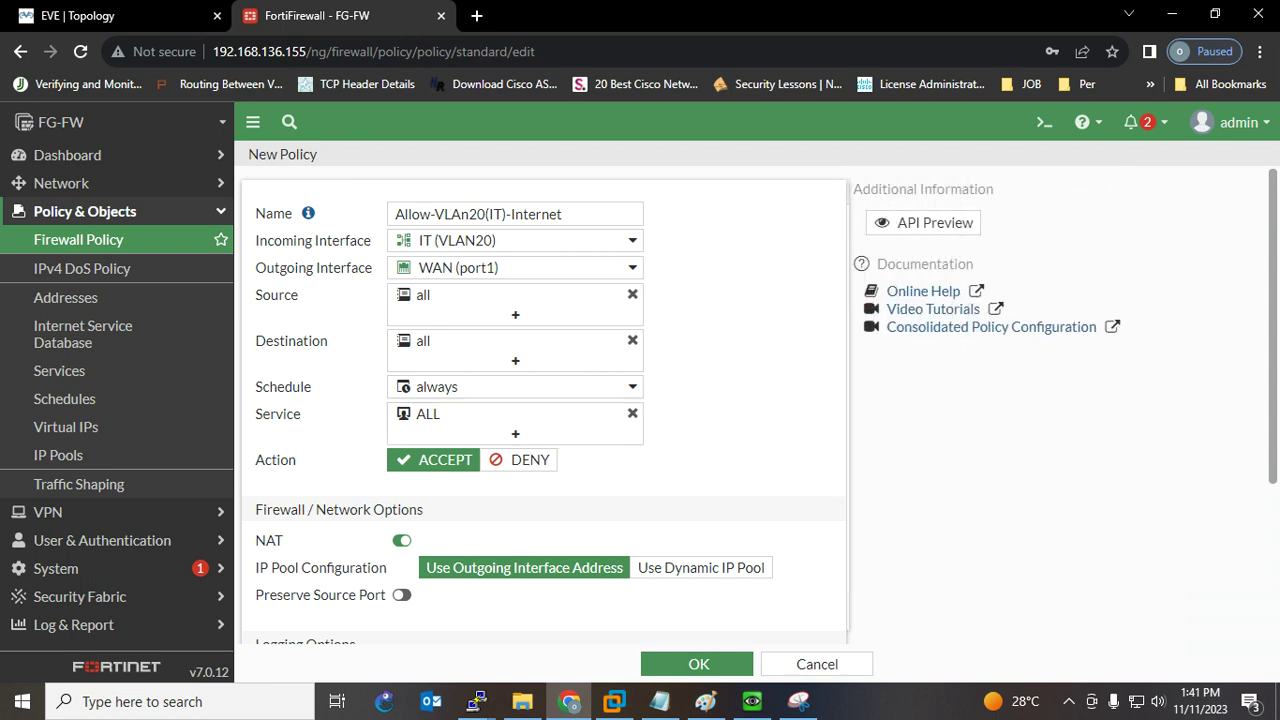
pyautogui.scroll(-3, 543, 400)
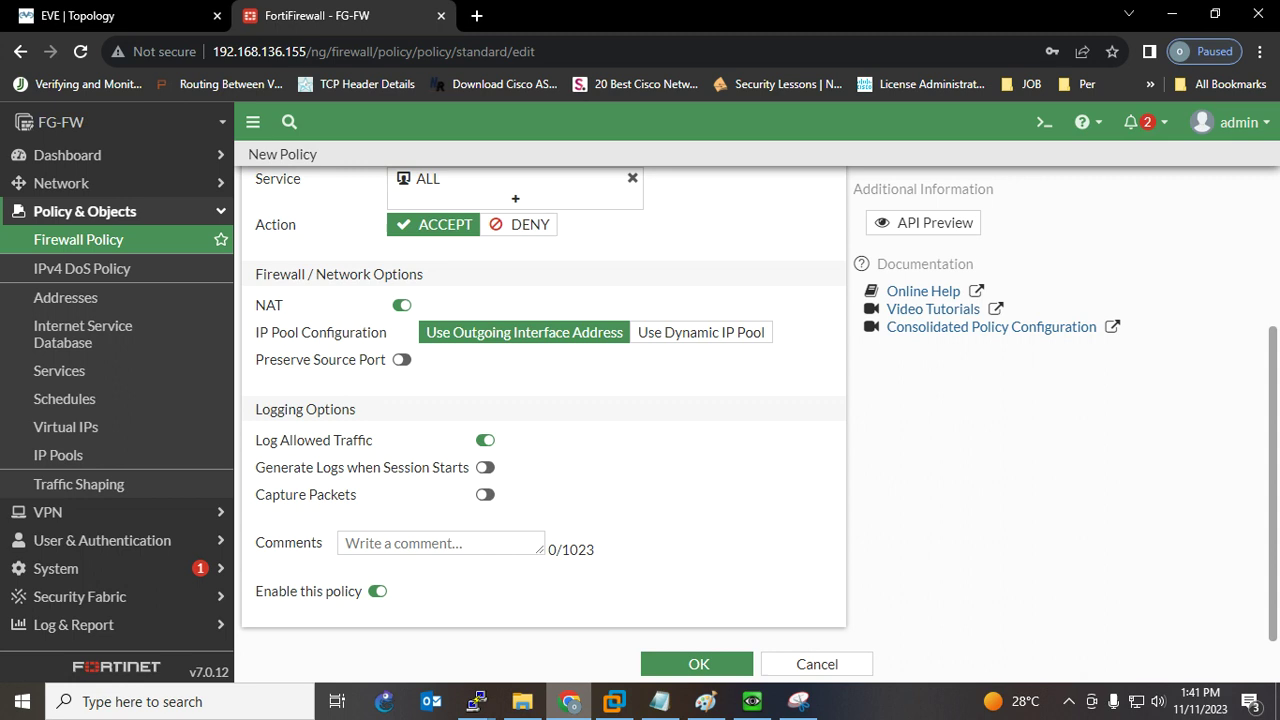
# Switch to the Win-PC console and start a continuous ping to 8.8.8.8 from its Command Prompt.
pyautogui.moveTo(569, 703)
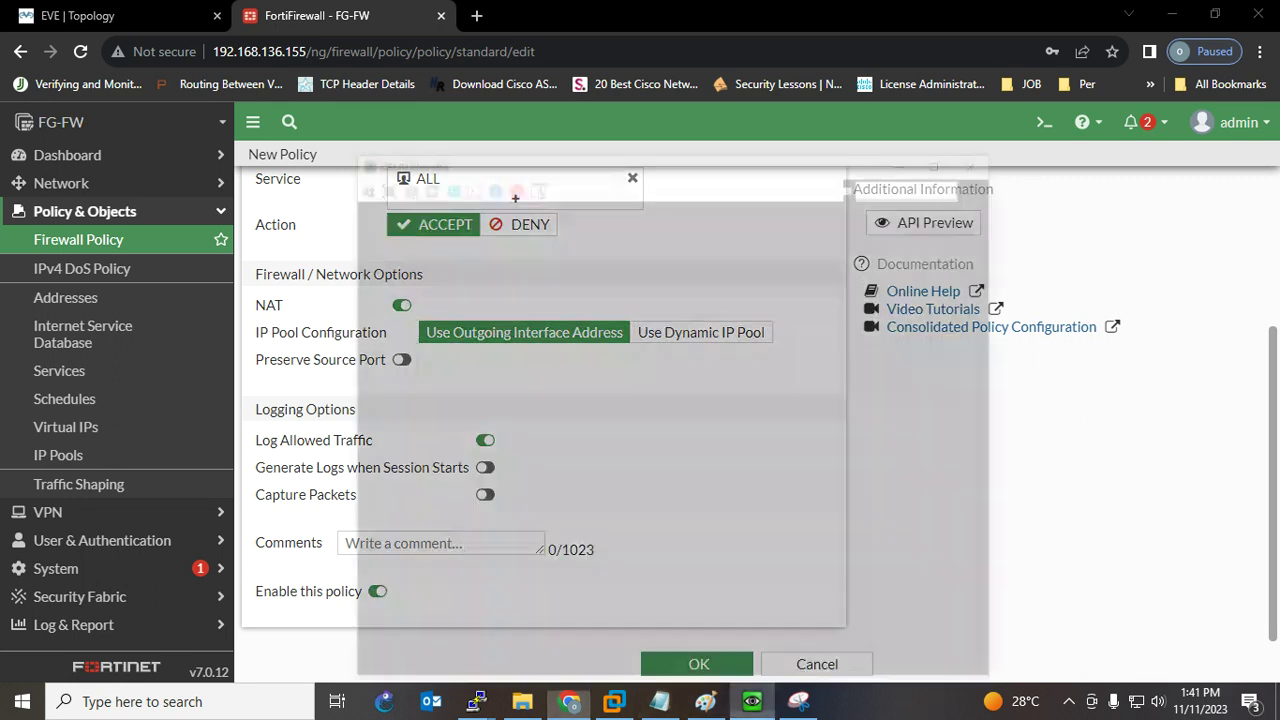
pyautogui.click(714, 615)
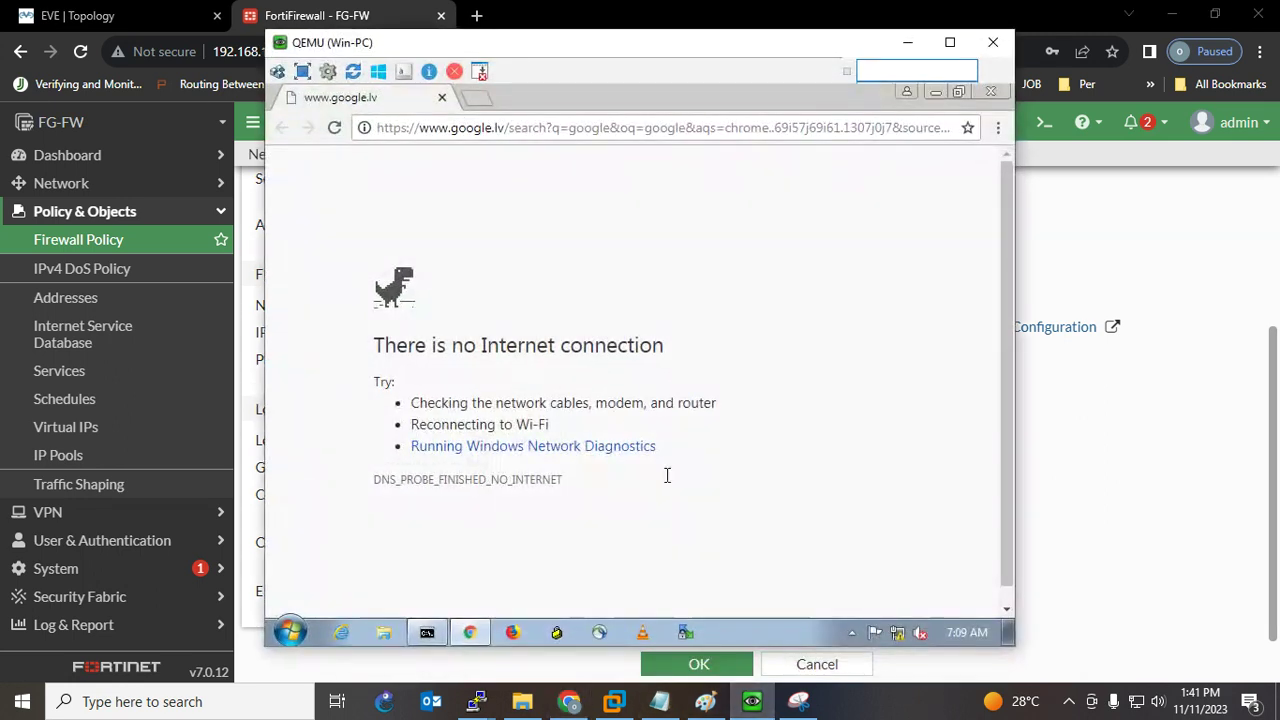
pyautogui.click(430, 632)
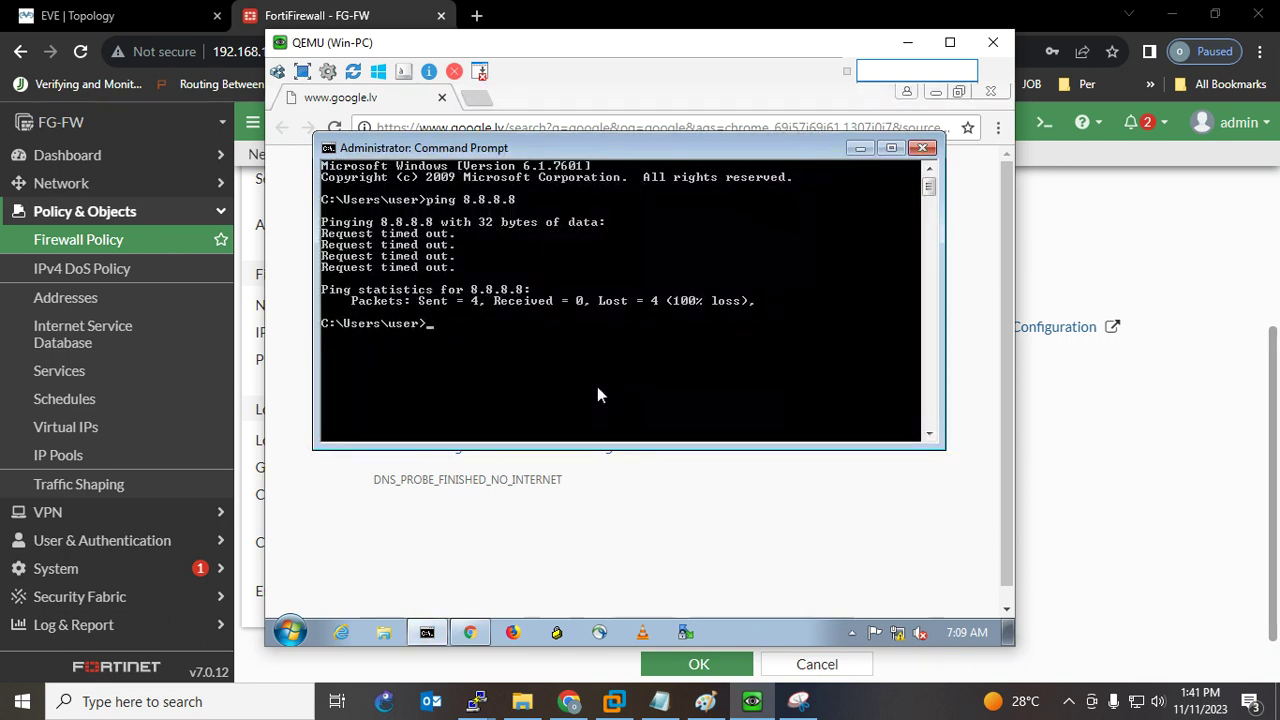
pyautogui.press('Up')
pyautogui.write('-t')
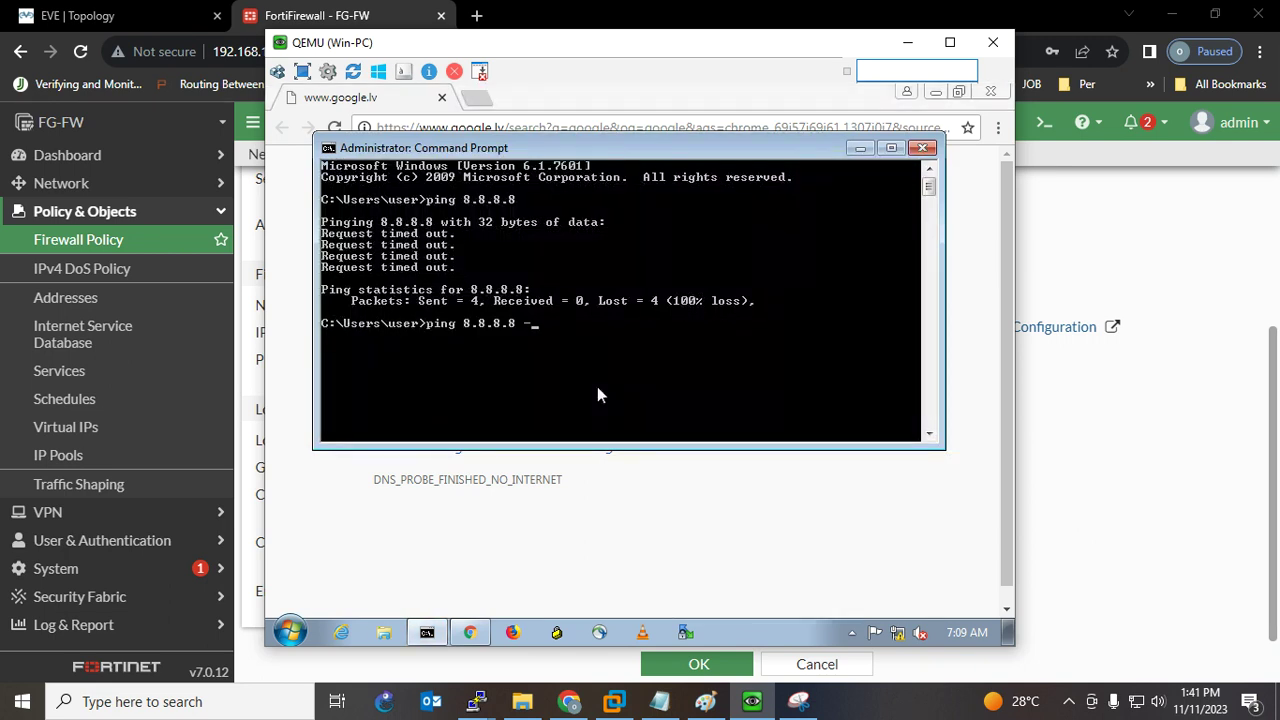
pyautogui.press('Return')
# Save the VLAN 20 policy on FG-FW, check the running ping on Win-PC, and stop it.
pyautogui.click(569, 701)
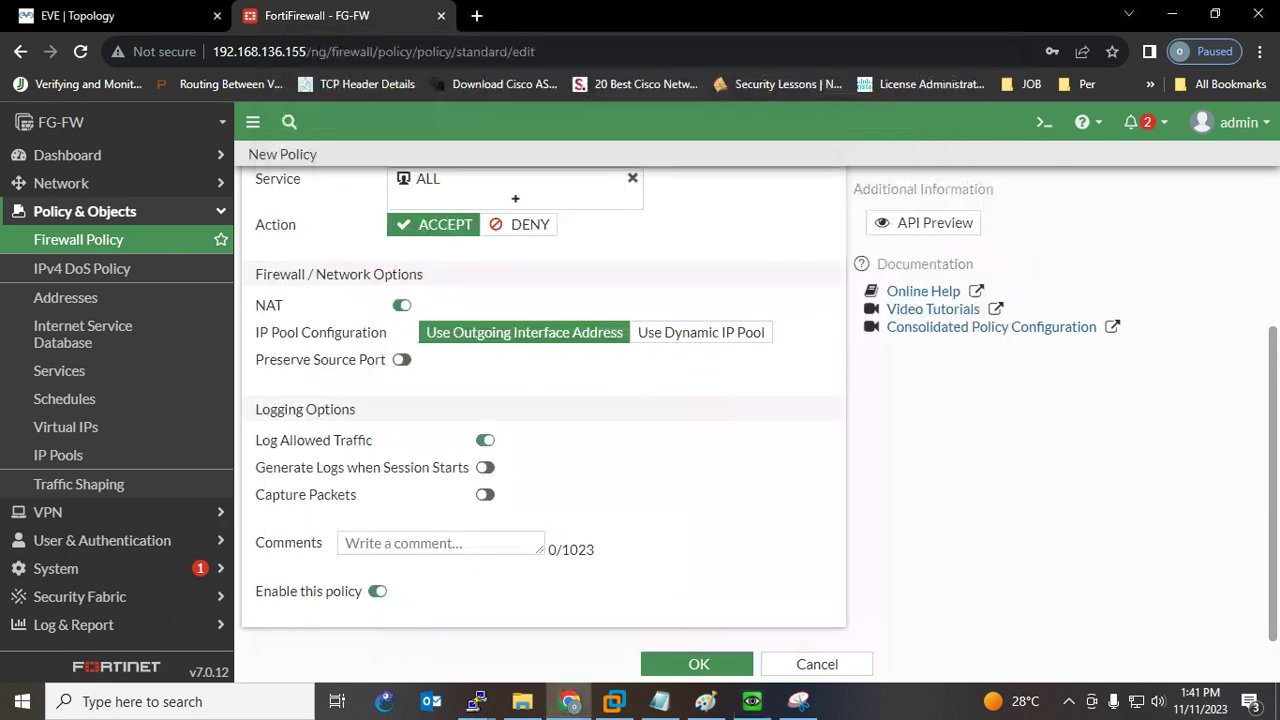
pyautogui.click(698, 664)
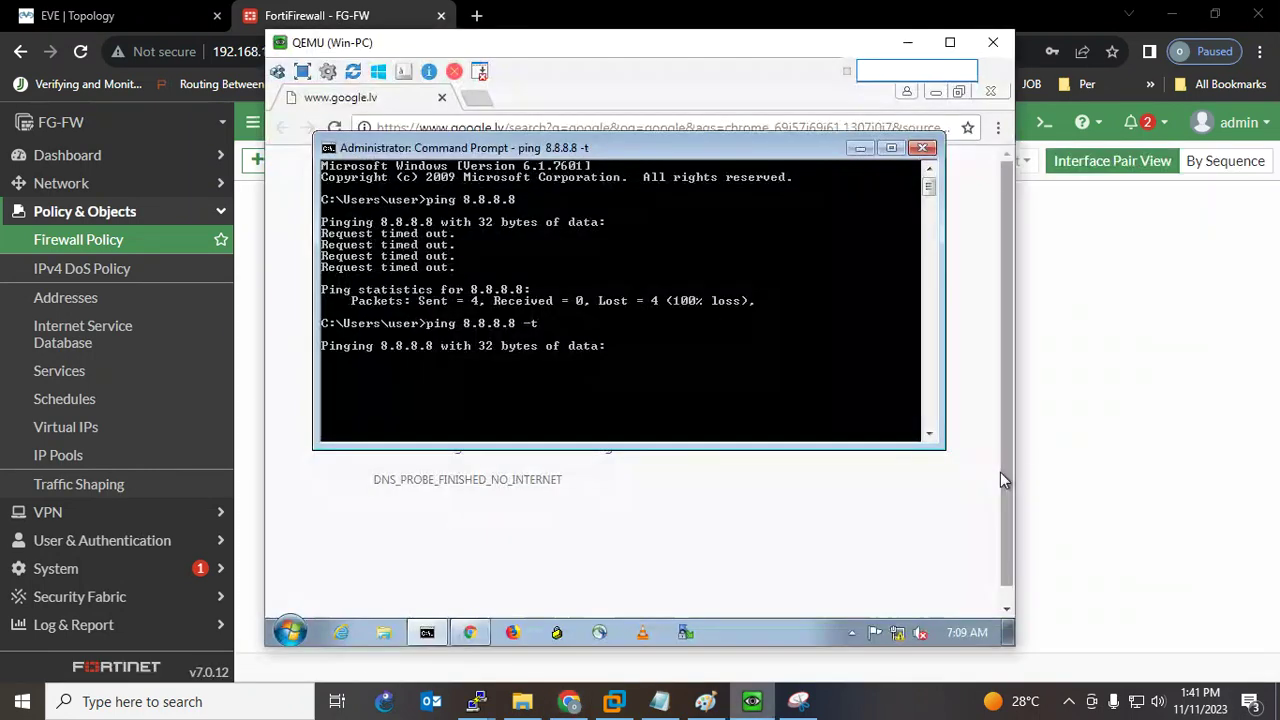
pyautogui.click(752, 701)
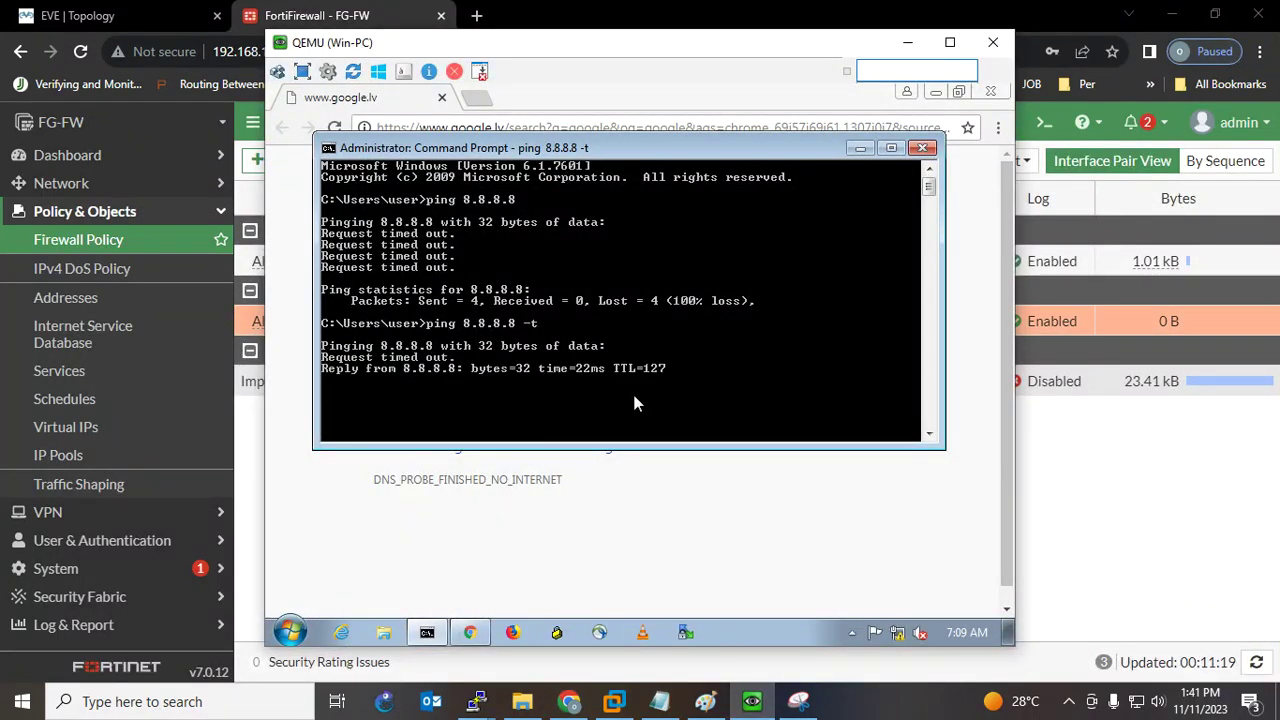
pyautogui.moveTo(629, 46); pyautogui.dragTo(1091, 52)
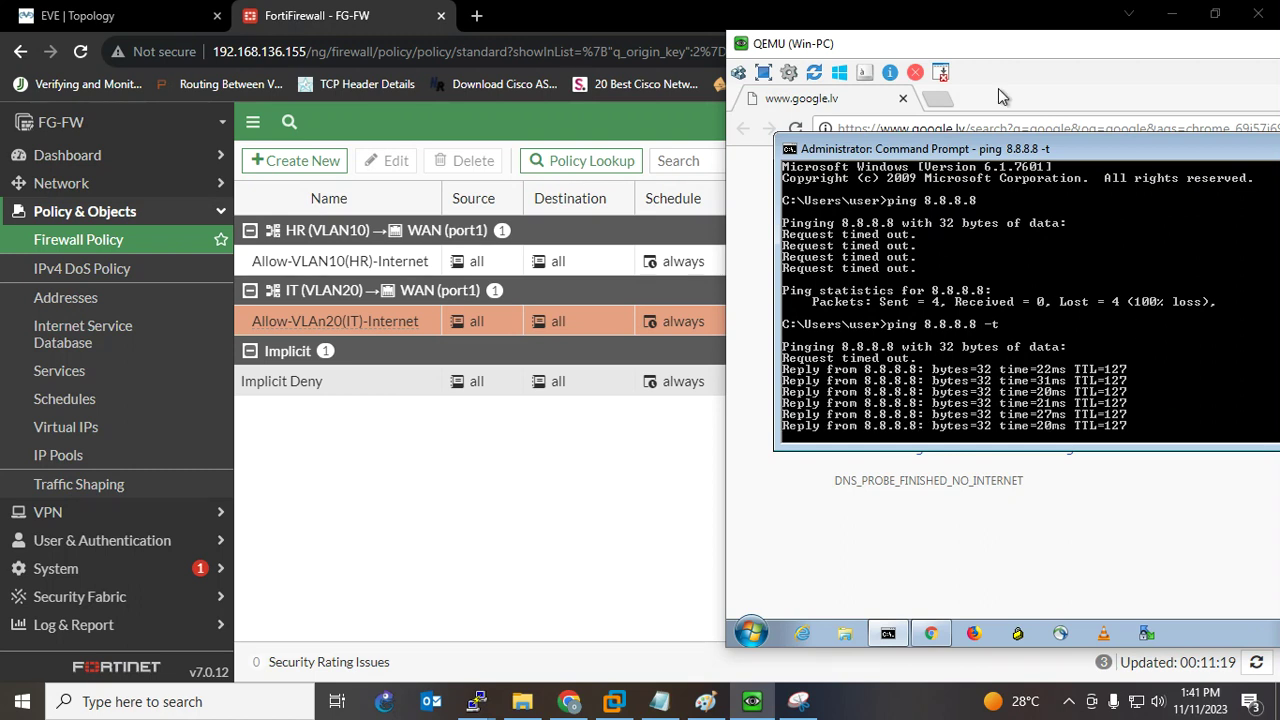
pyautogui.moveTo(1024, 47); pyautogui.dragTo(537, 42)
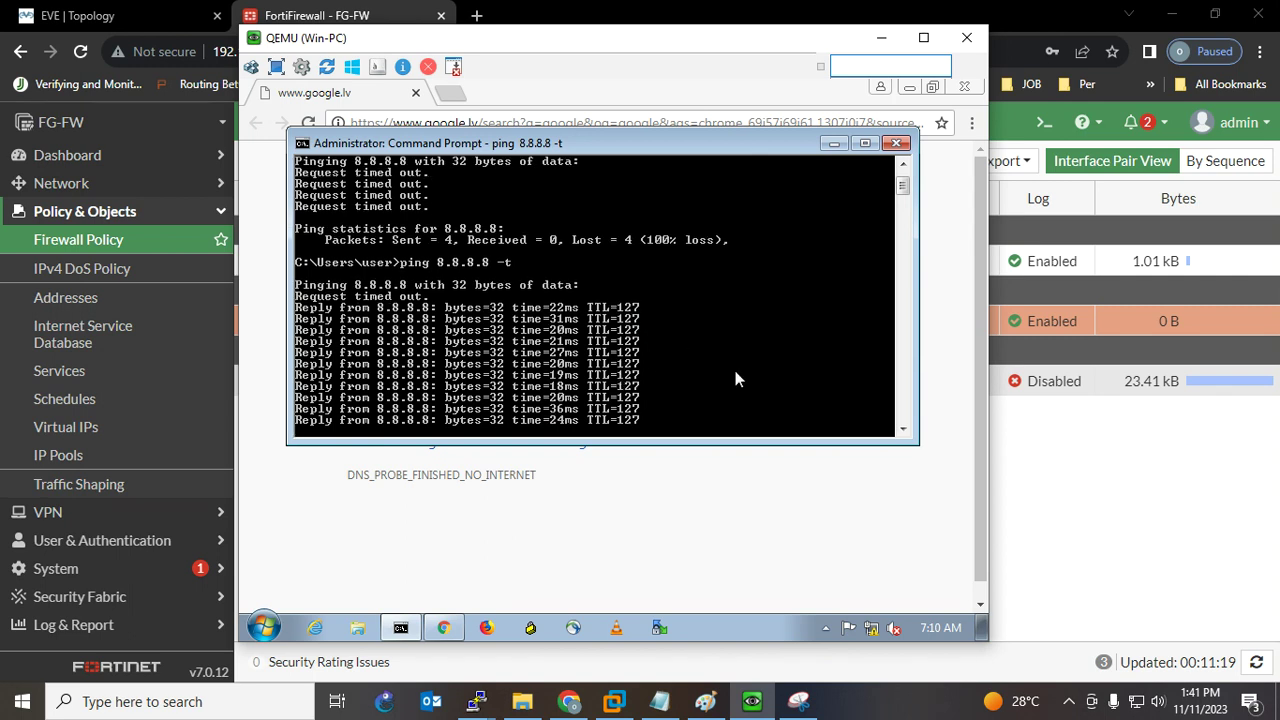
pyautogui.hotkey('ctrl', 'c')
# Reload the Google search page in the Win-PC browser to test internet access, and minimize the console.
pyautogui.click(660, 512)
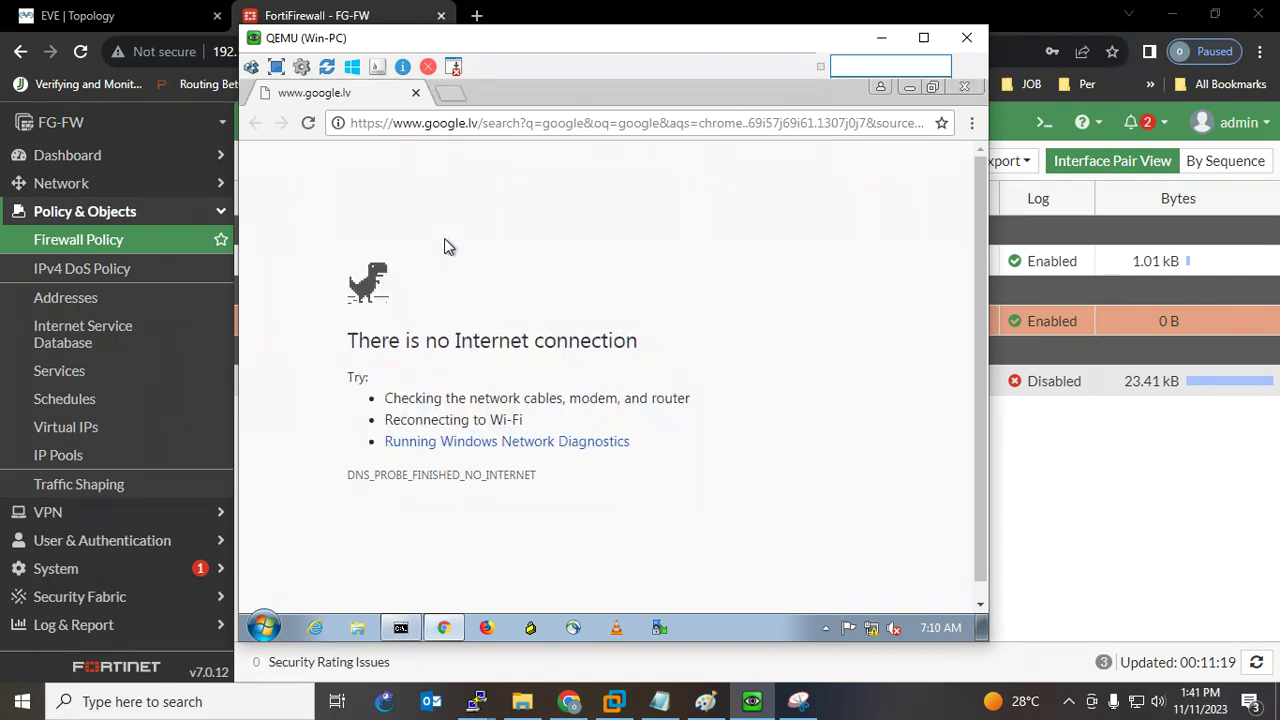
pyautogui.click(308, 121)
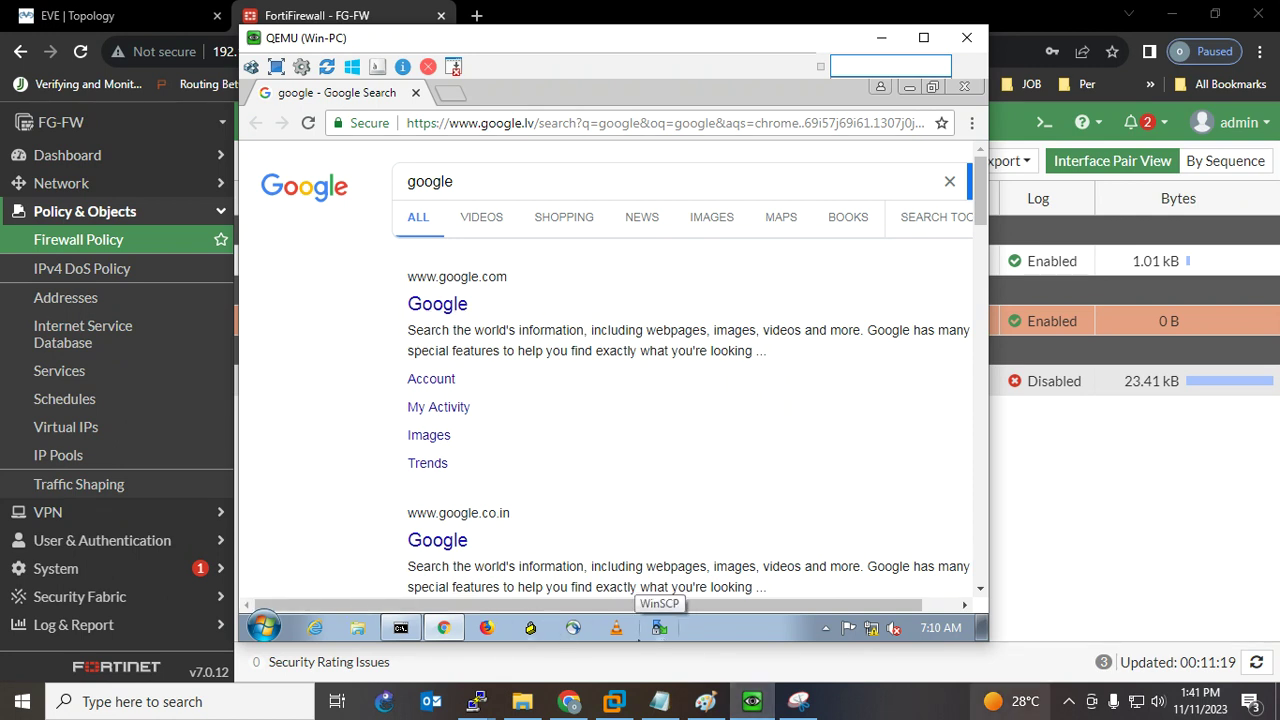
pyautogui.click(881, 37)
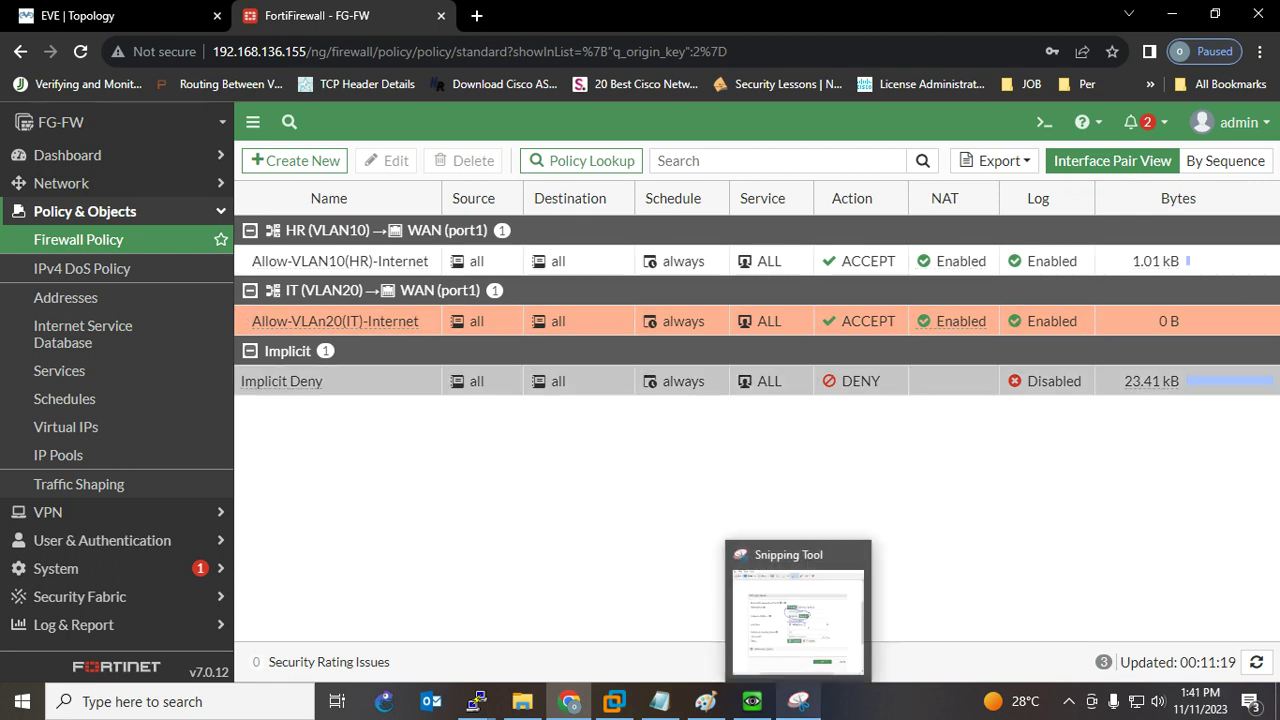
# Capture the firewall policy list in Snipping Tool, mark the VLAN 10 and VLAN 20 policies with the pen, and minimize the snip.
pyautogui.click(798, 700)
pyautogui.click(188, 75)
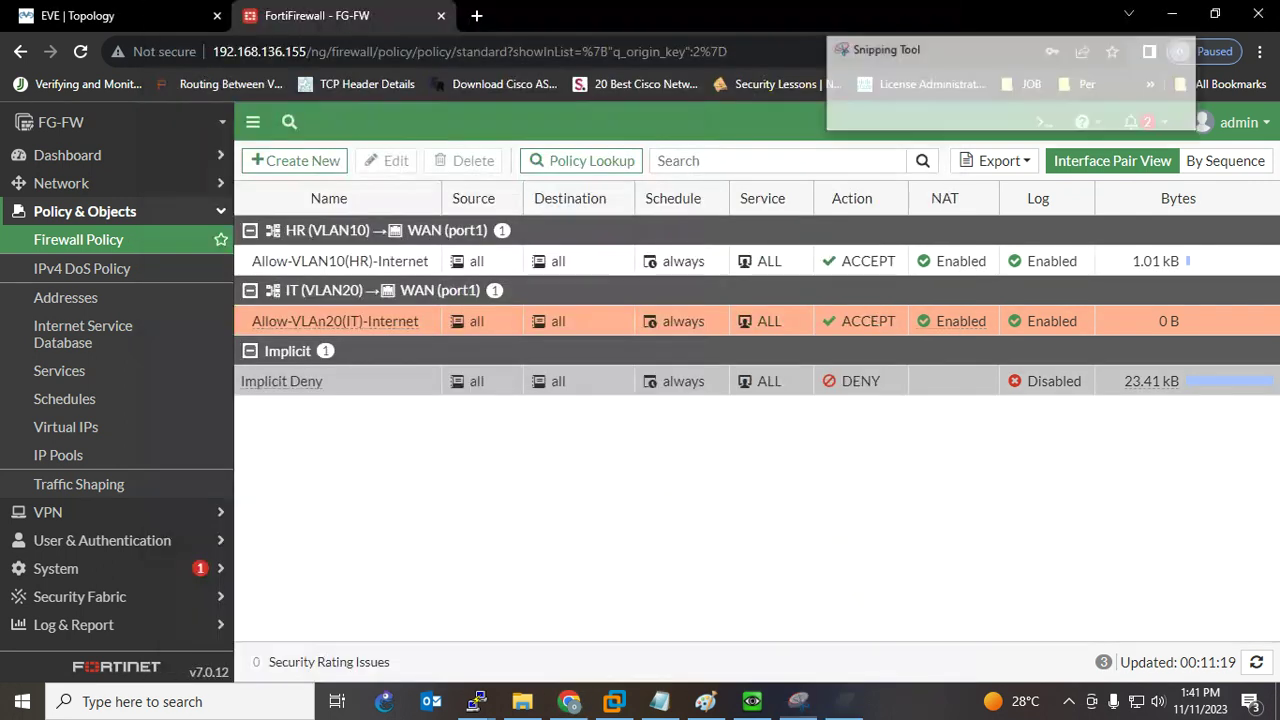
pyautogui.moveTo(566, 242); pyautogui.dragTo(1262, 360)
pyautogui.moveTo(148, 300); pyautogui.dragTo(140, 386)
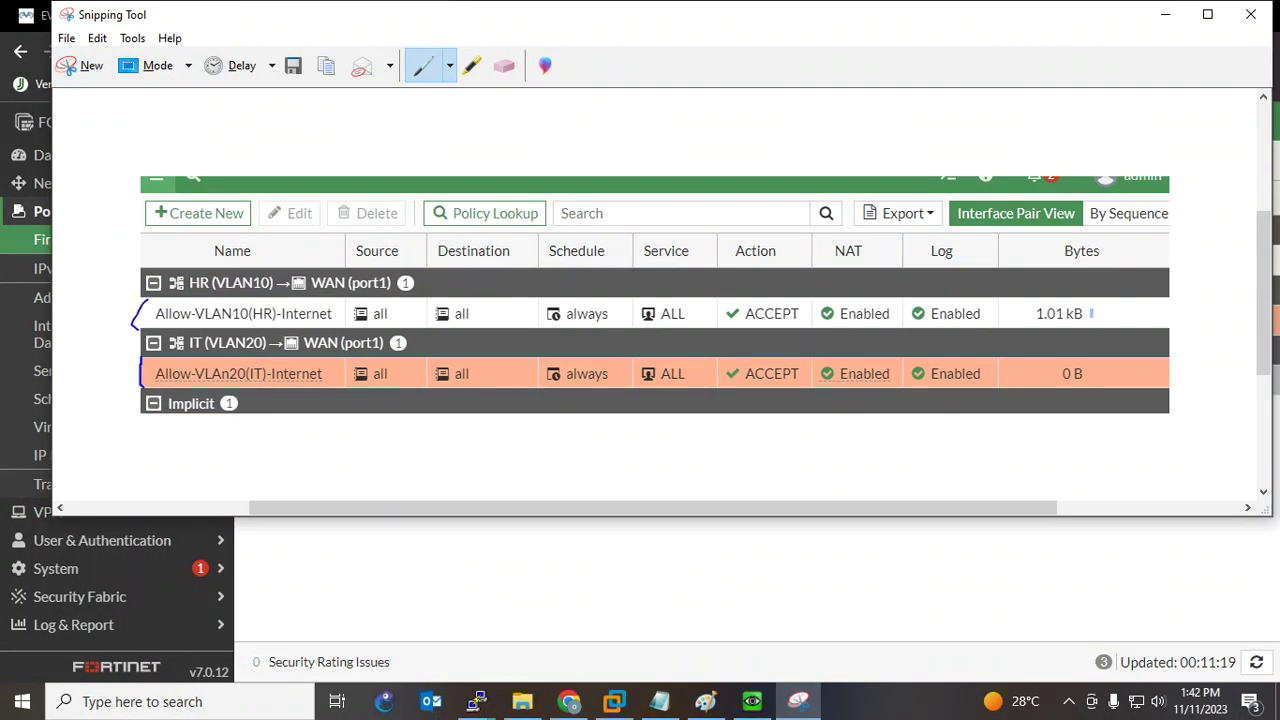
pyautogui.click(1165, 14)
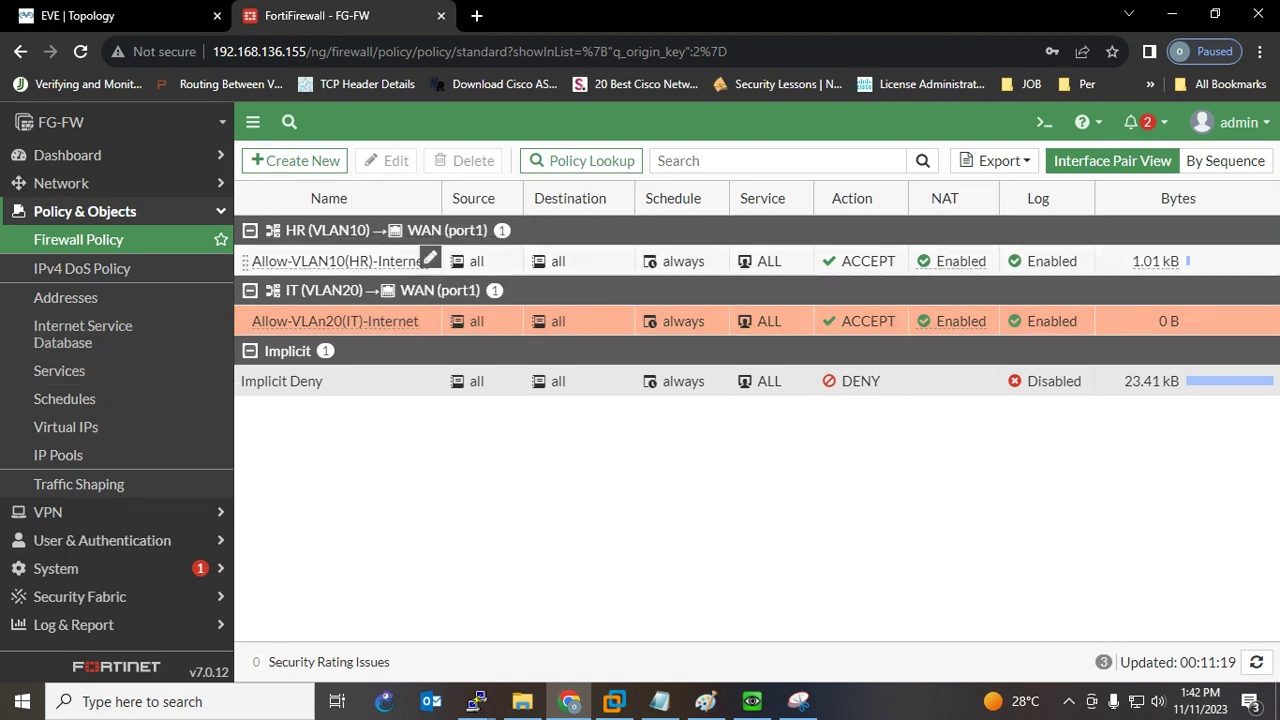
# Delete the Allow-VLAN10(HR)-Internet and Allow-VLAn20(IT)-Internet firewall policies.
pyautogui.click(340, 261)
pyautogui.click(463, 161)
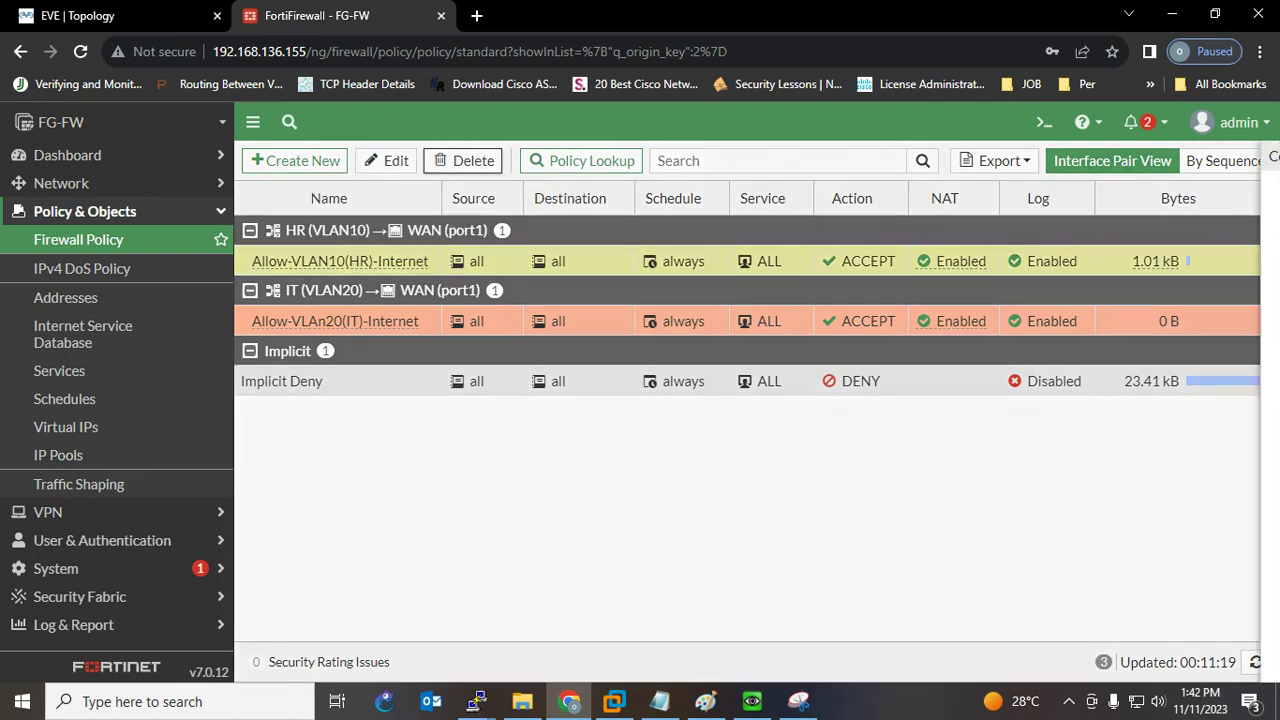
pyautogui.press('Return')
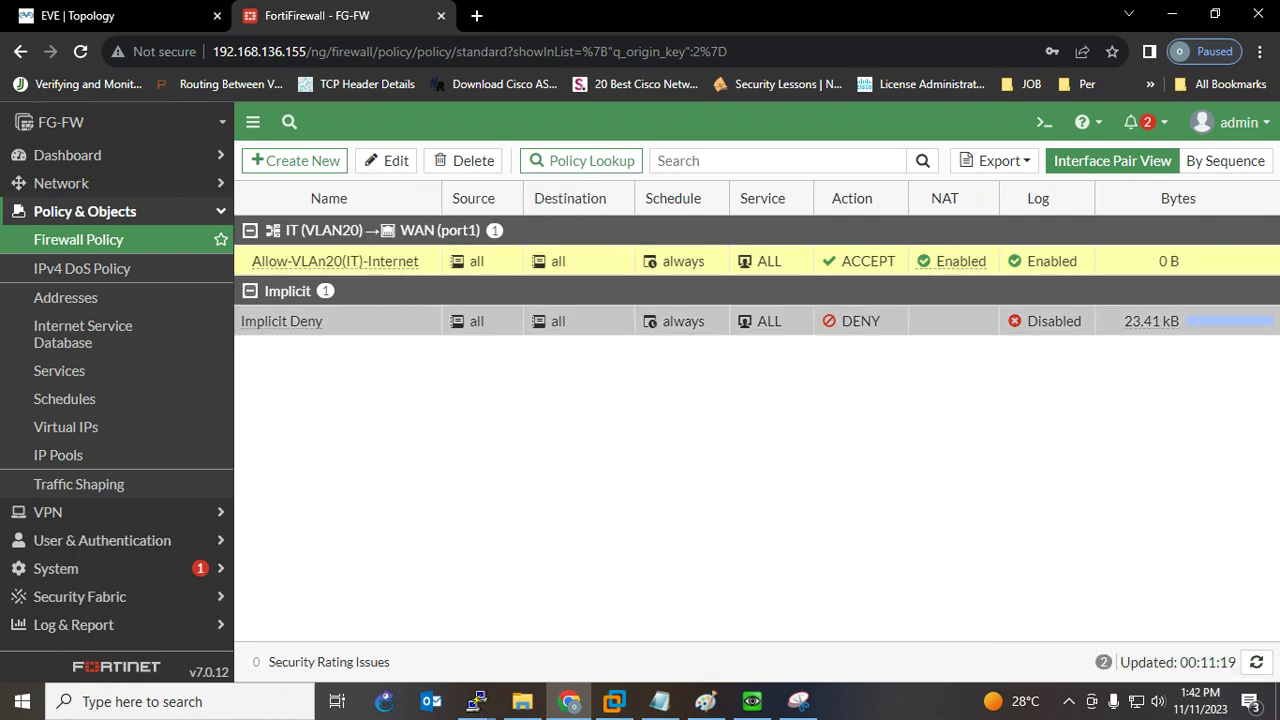
pyautogui.click(463, 160)
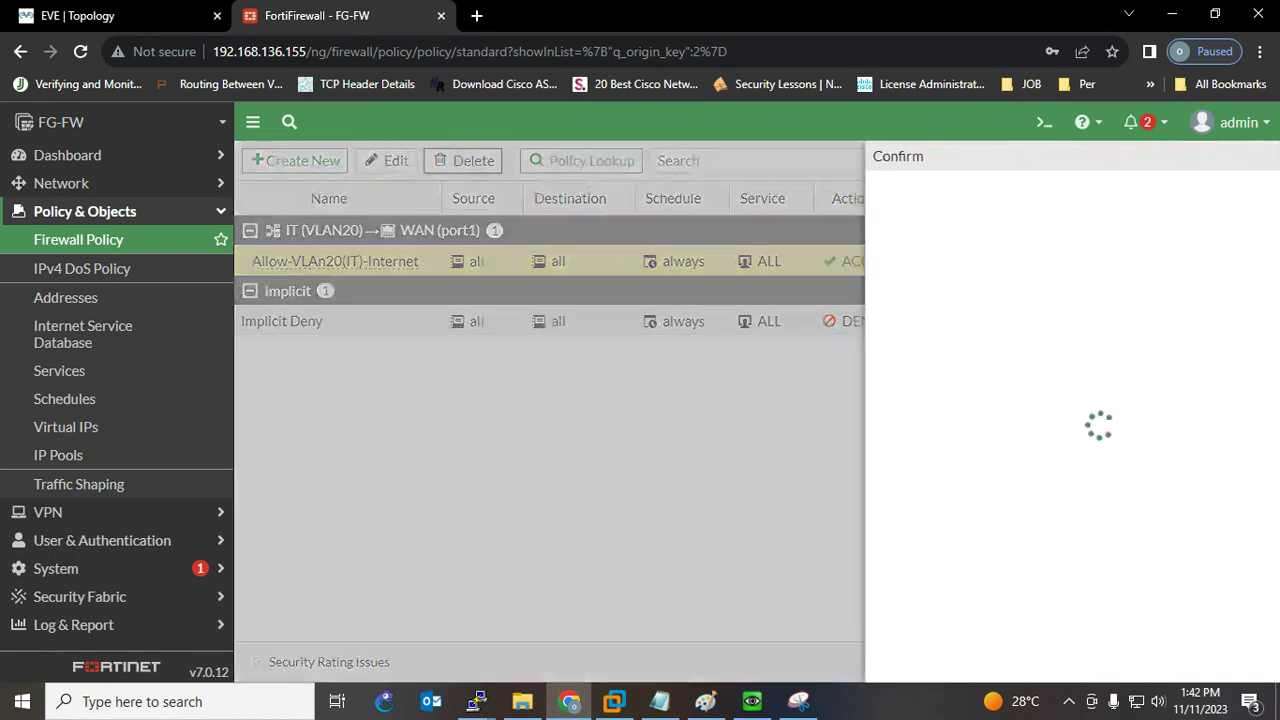
pyautogui.click(987, 663)
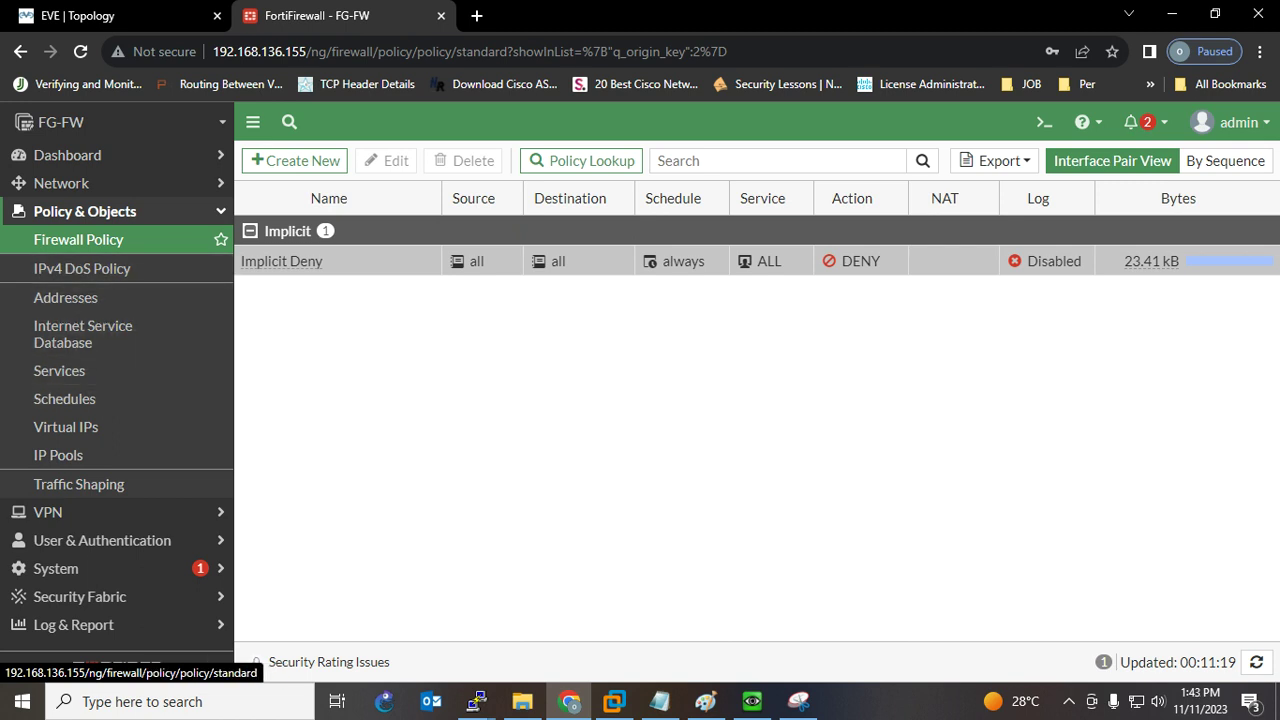
# Start a new interface zone on FG-FW and name it ZONE_LAN.
pyautogui.click(61, 183)
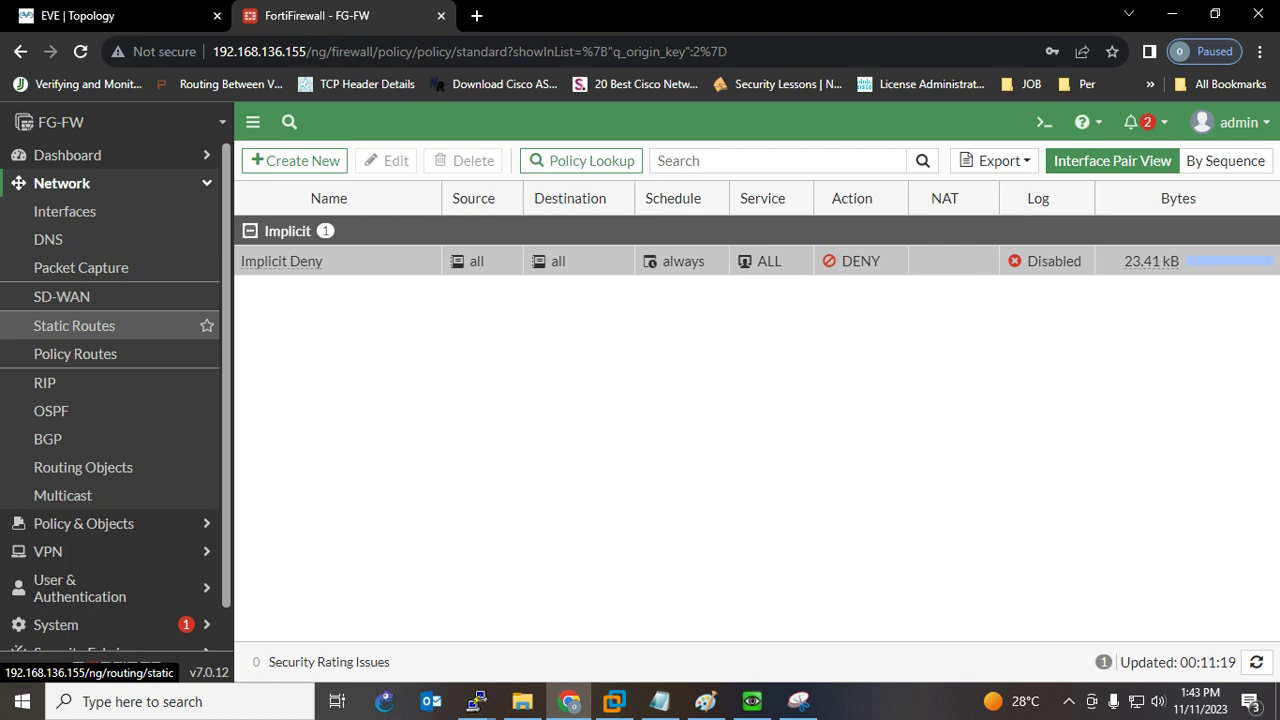
pyautogui.click(74, 325)
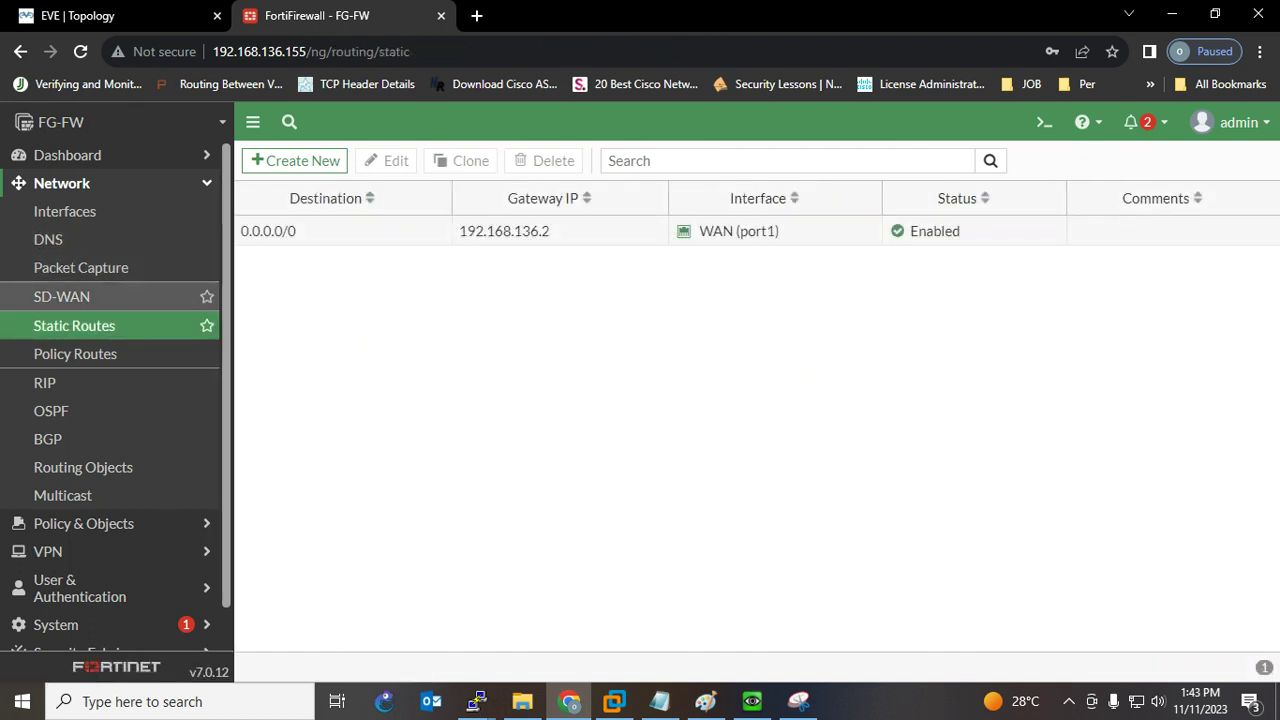
pyautogui.click(64, 211)
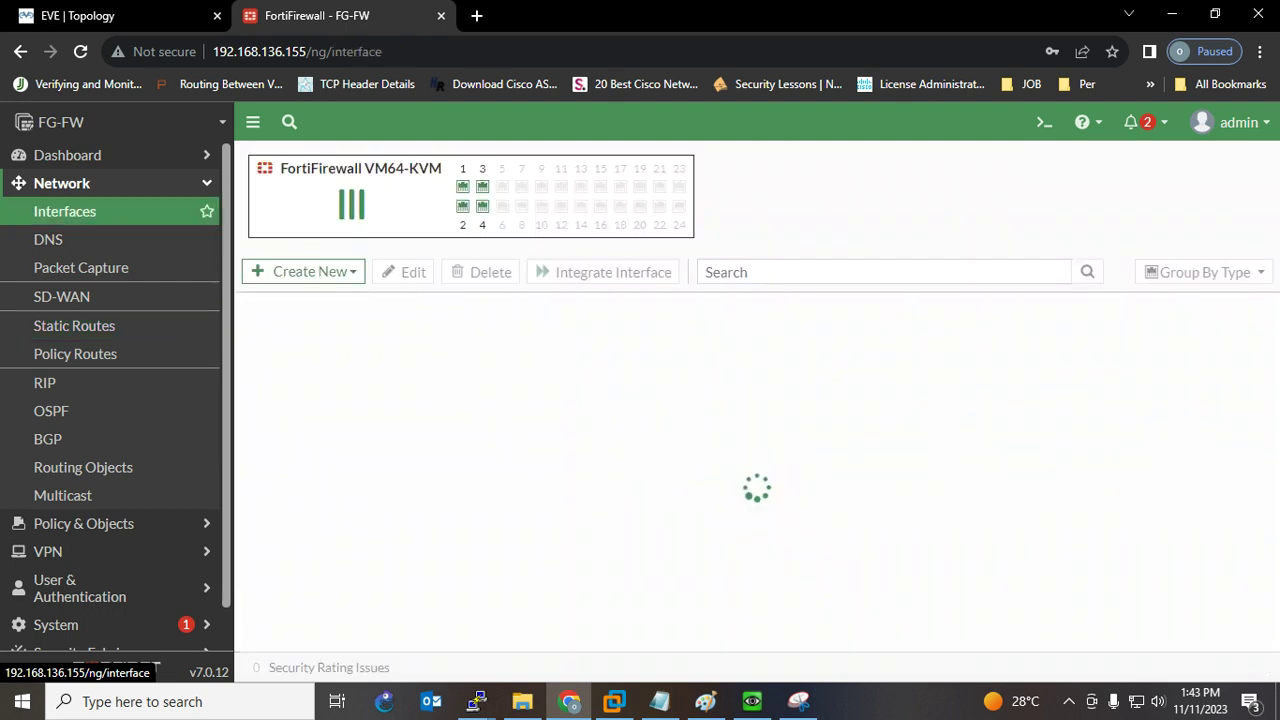
pyautogui.click(305, 271)
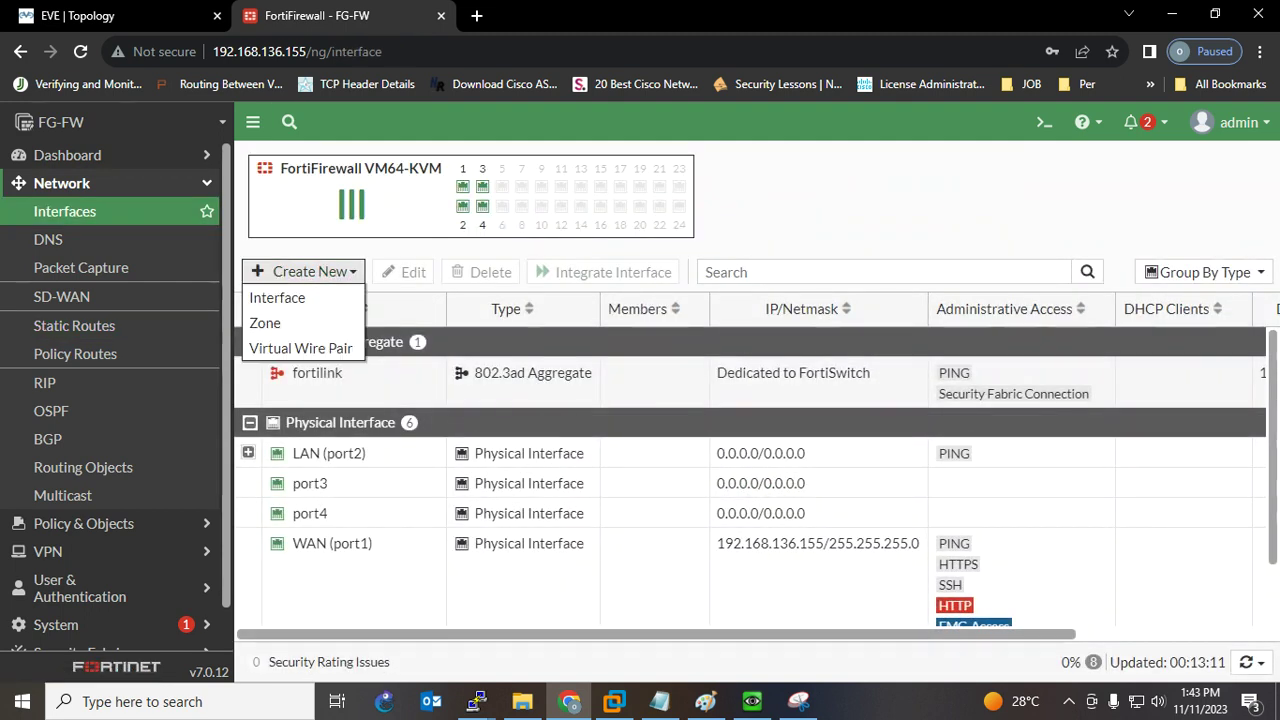
pyautogui.click(268, 323)
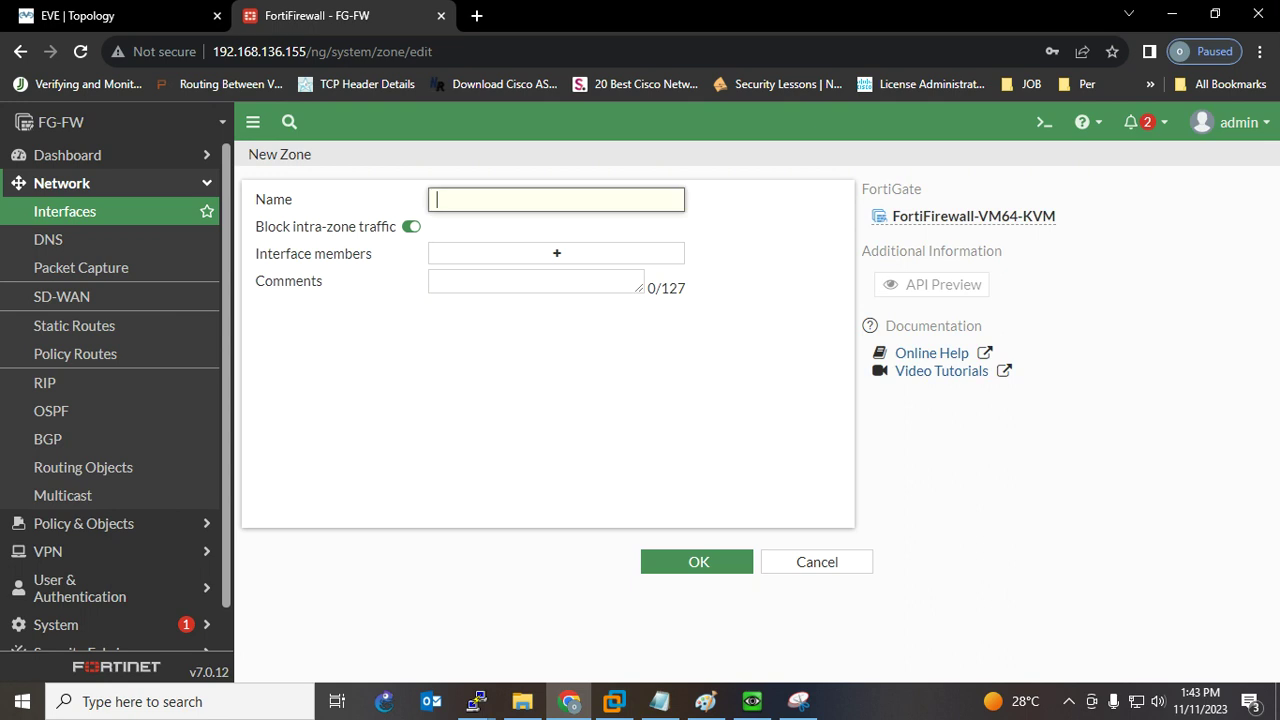
pyautogui.write('LAN')
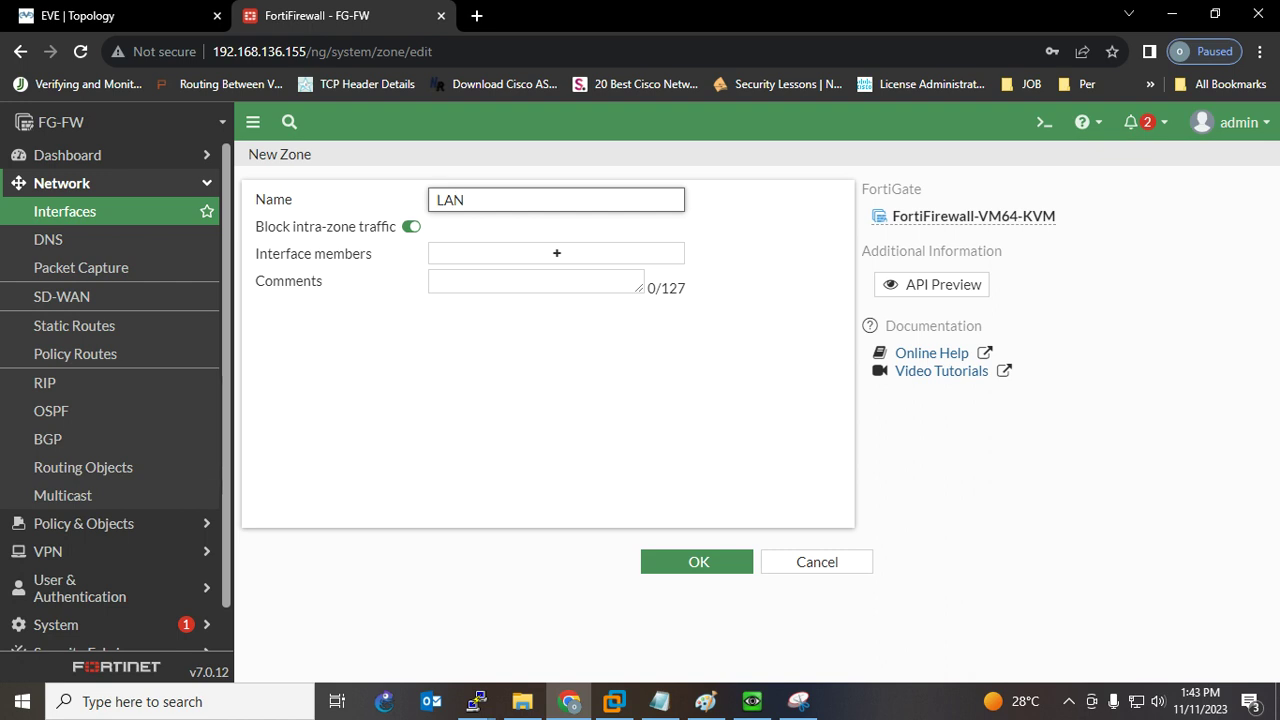
pyautogui.write('ONE_')
# Add HR (VLAN10), IT (VLAN20) and LAN (port2) as members of ZONE_LAN, save the zone, and review its members.
pyautogui.click(557, 253)
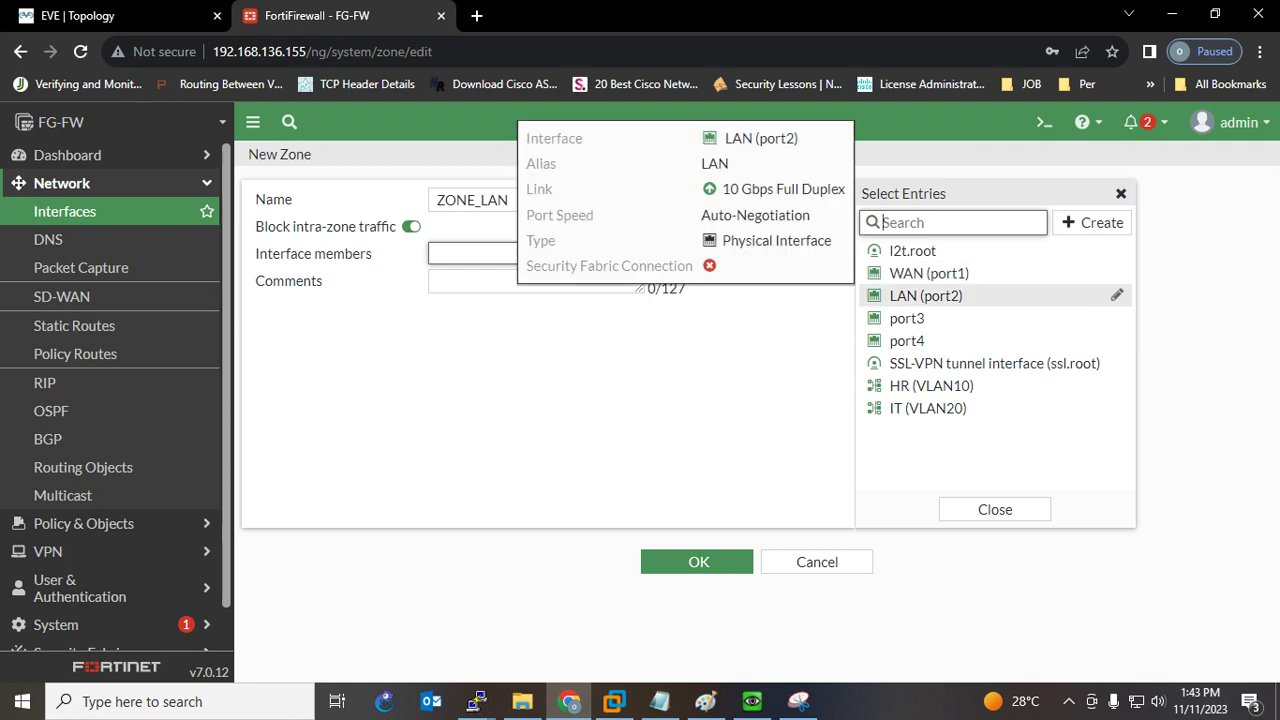
pyautogui.click(931, 385)
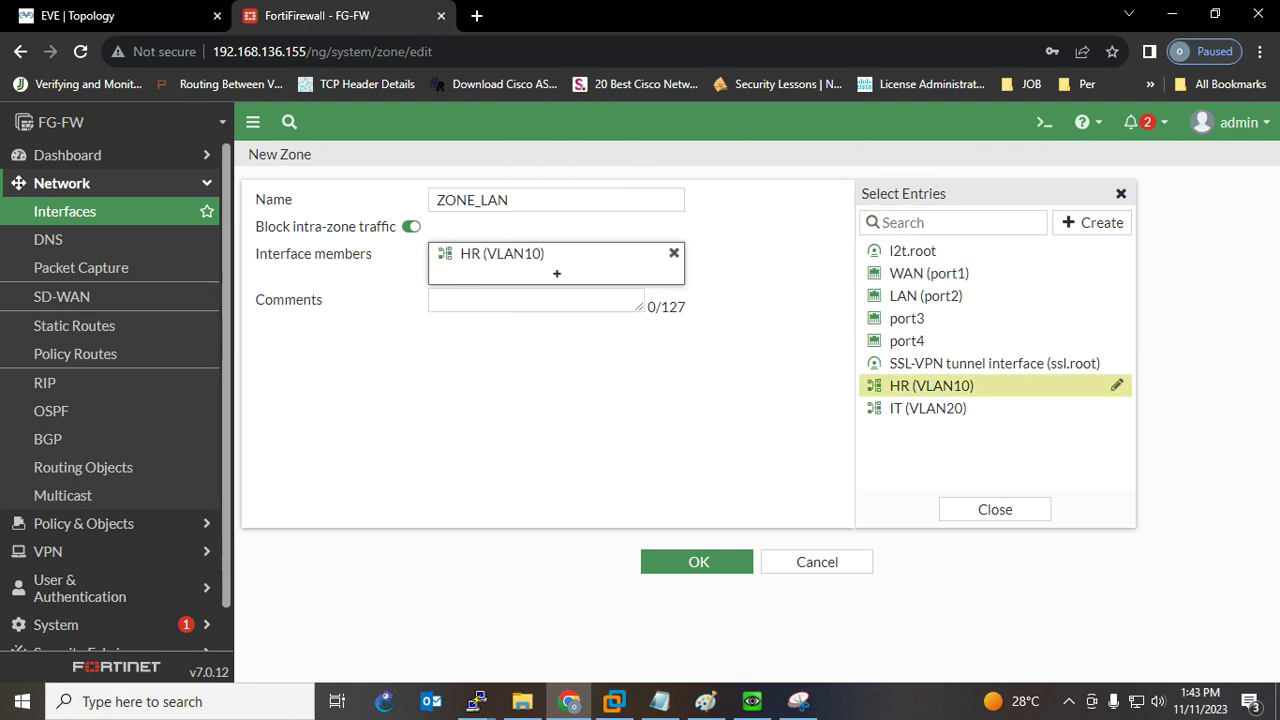
pyautogui.click(928, 408)
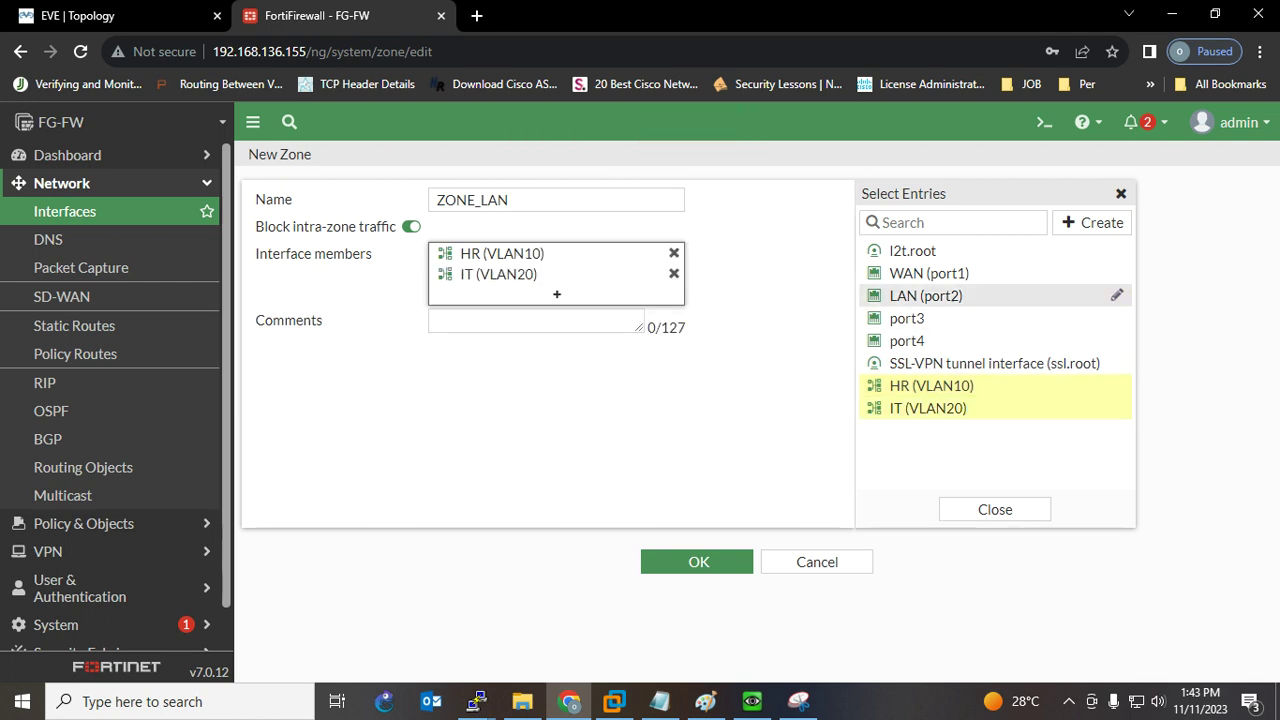
pyautogui.click(926, 295)
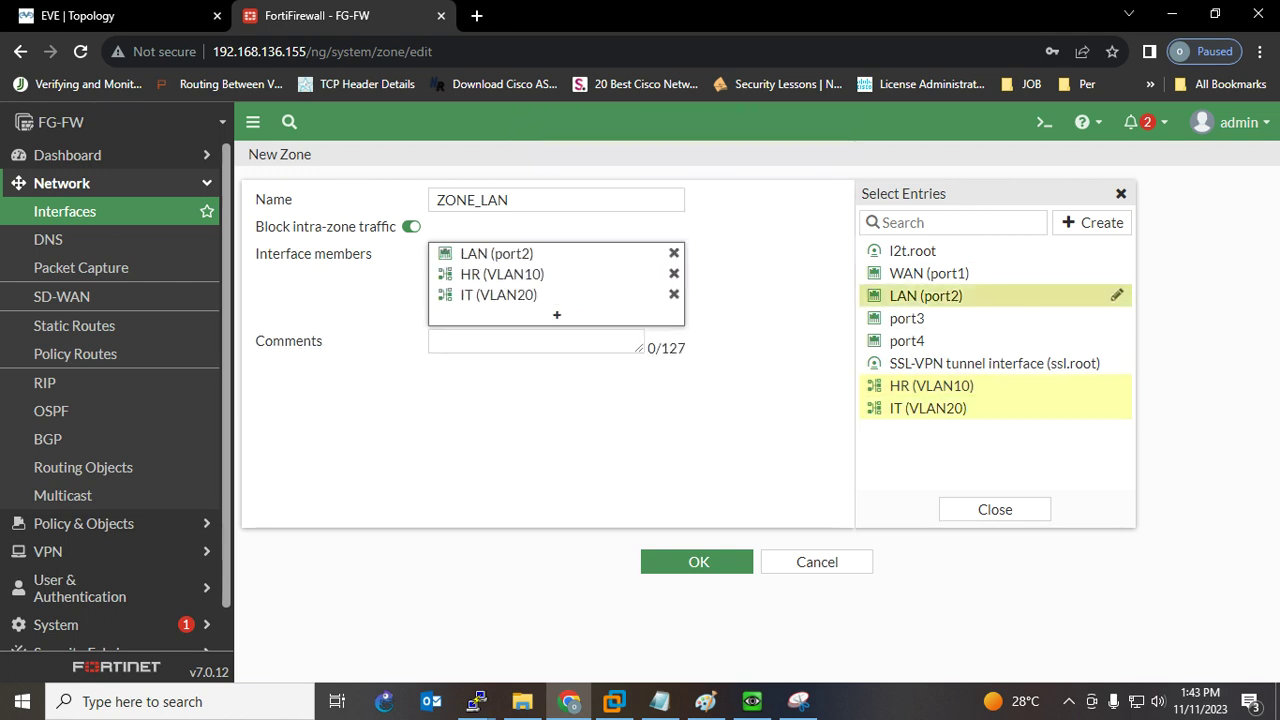
pyautogui.click(995, 509)
pyautogui.click(698, 561)
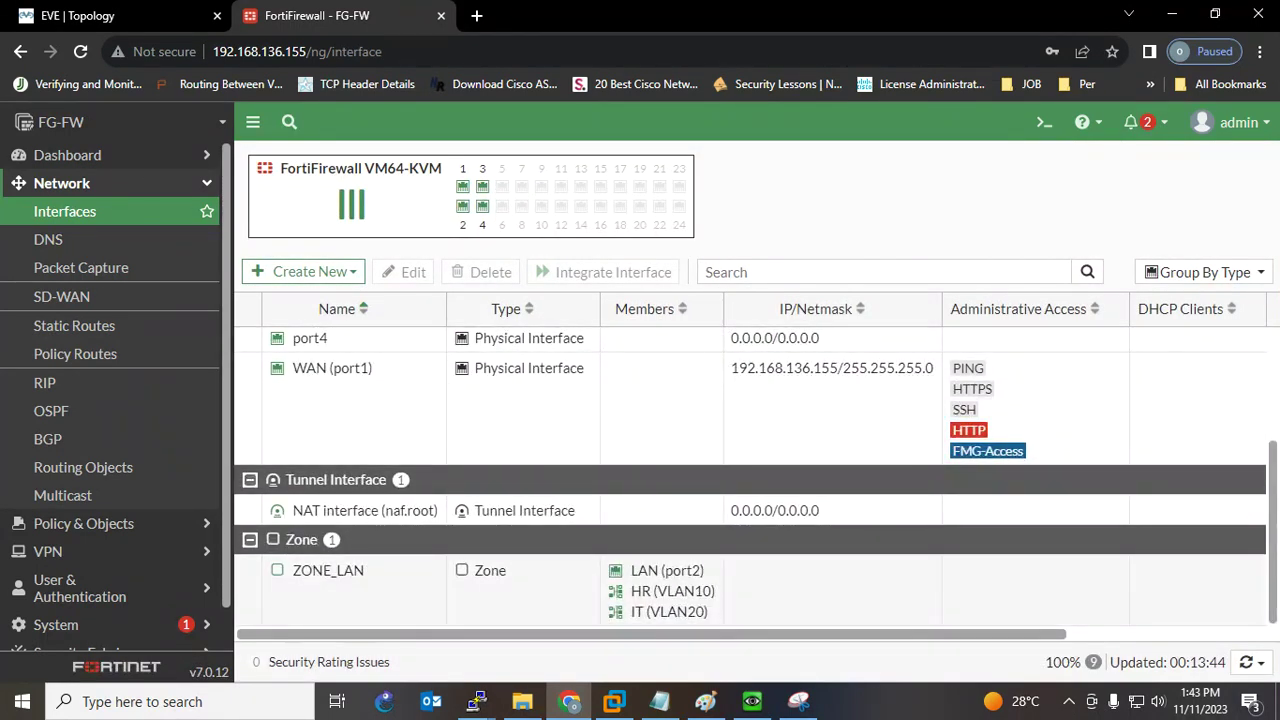
pyautogui.moveTo(667, 570)
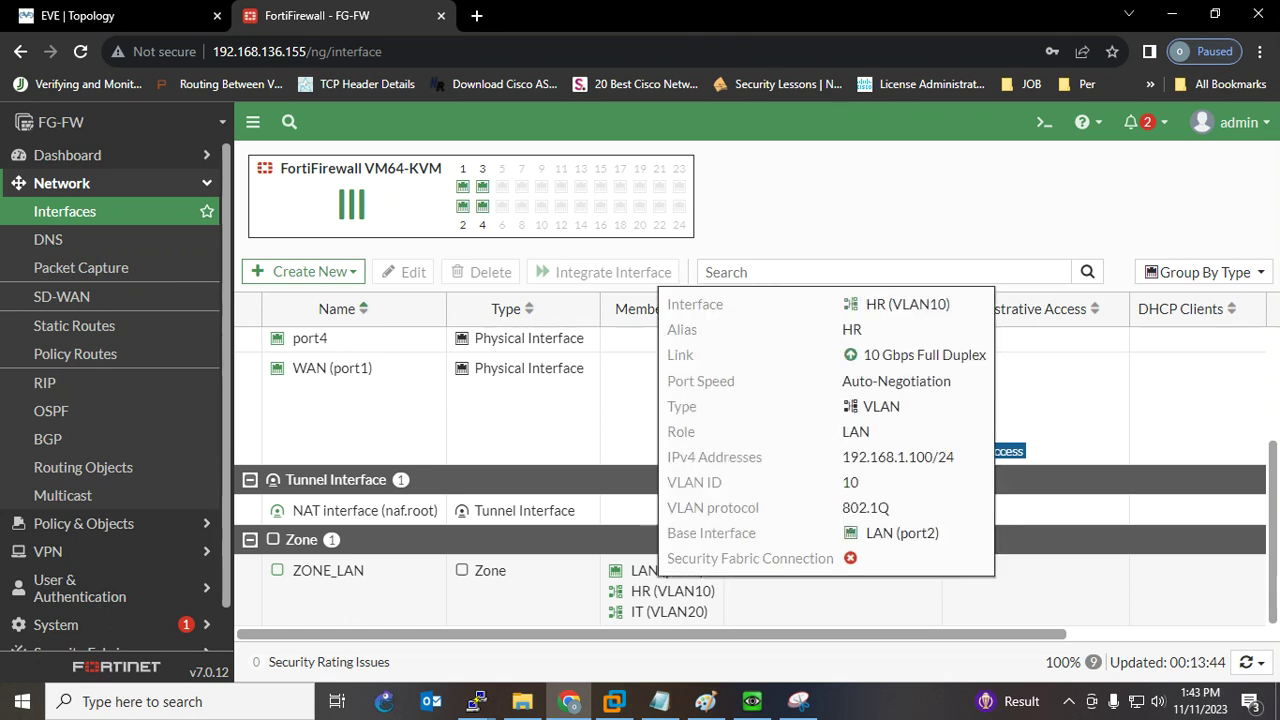
pyautogui.moveTo(668, 611)
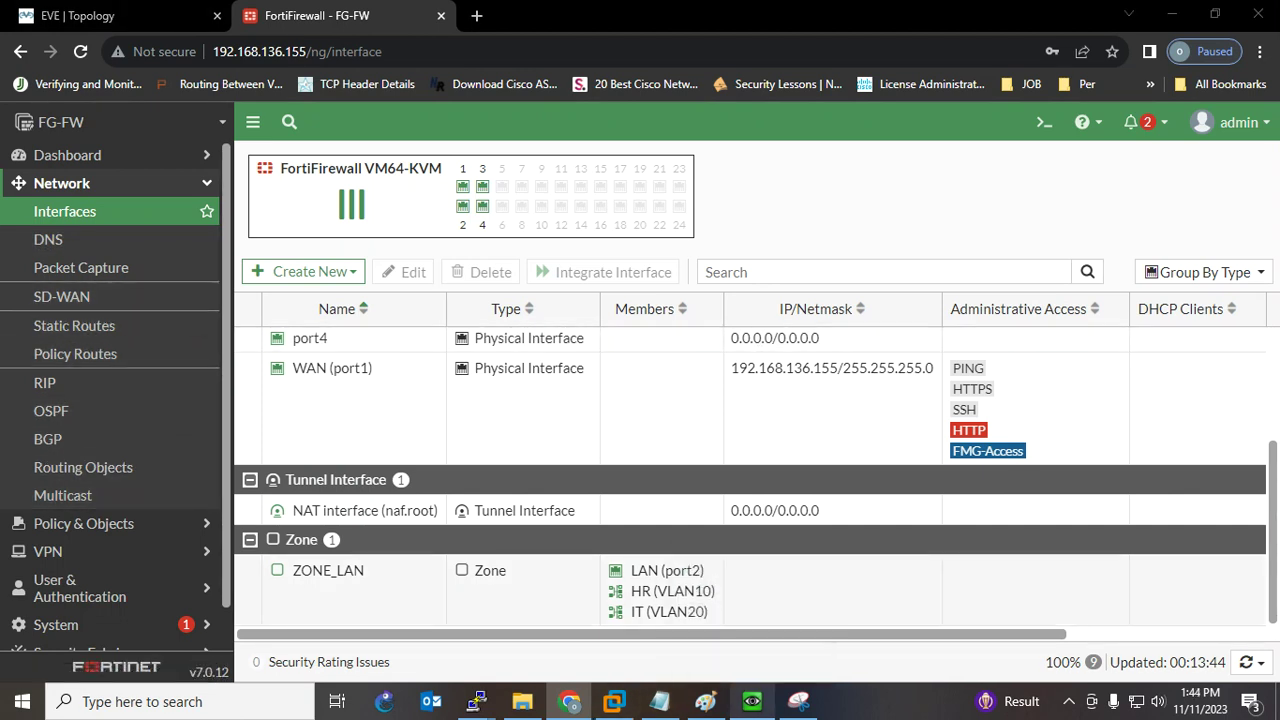
# Start a continuous ping to 8.8.8.8 from the Win-PC command prompt and minimize the console.
pyautogui.click(752, 701)
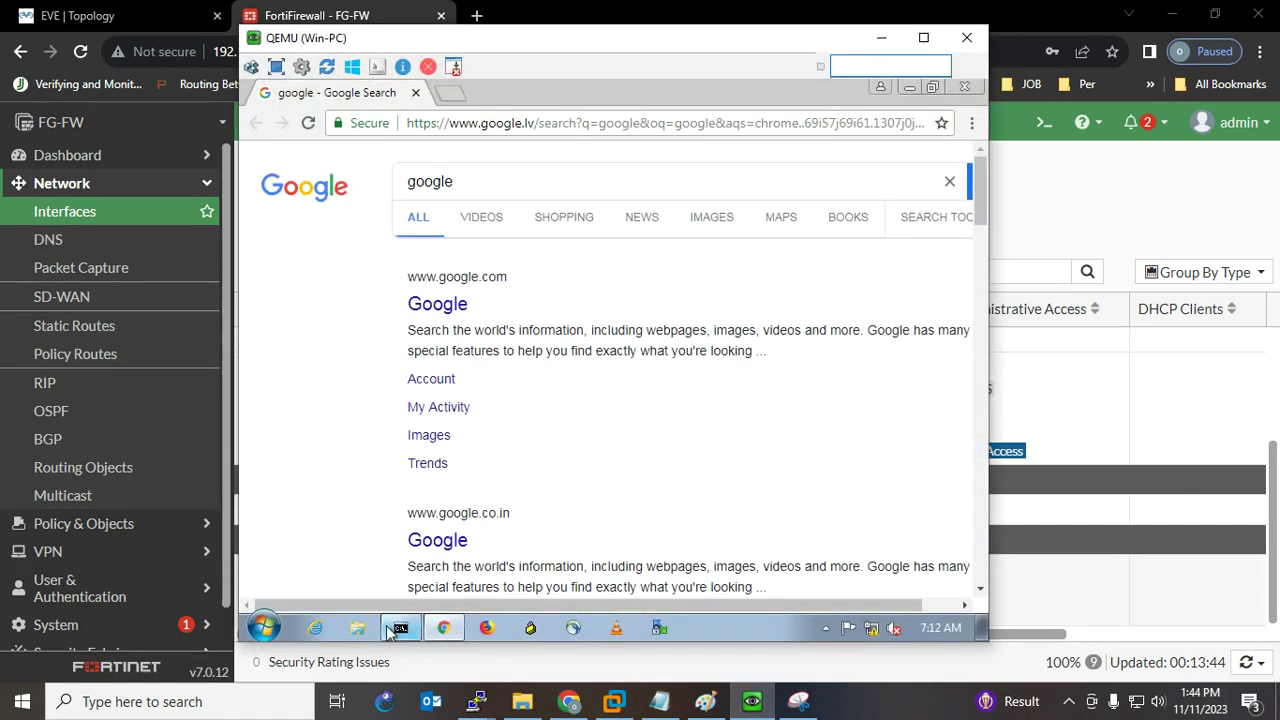
pyautogui.click(400, 627)
pyautogui.press('Up')
pyautogui.press('Return')
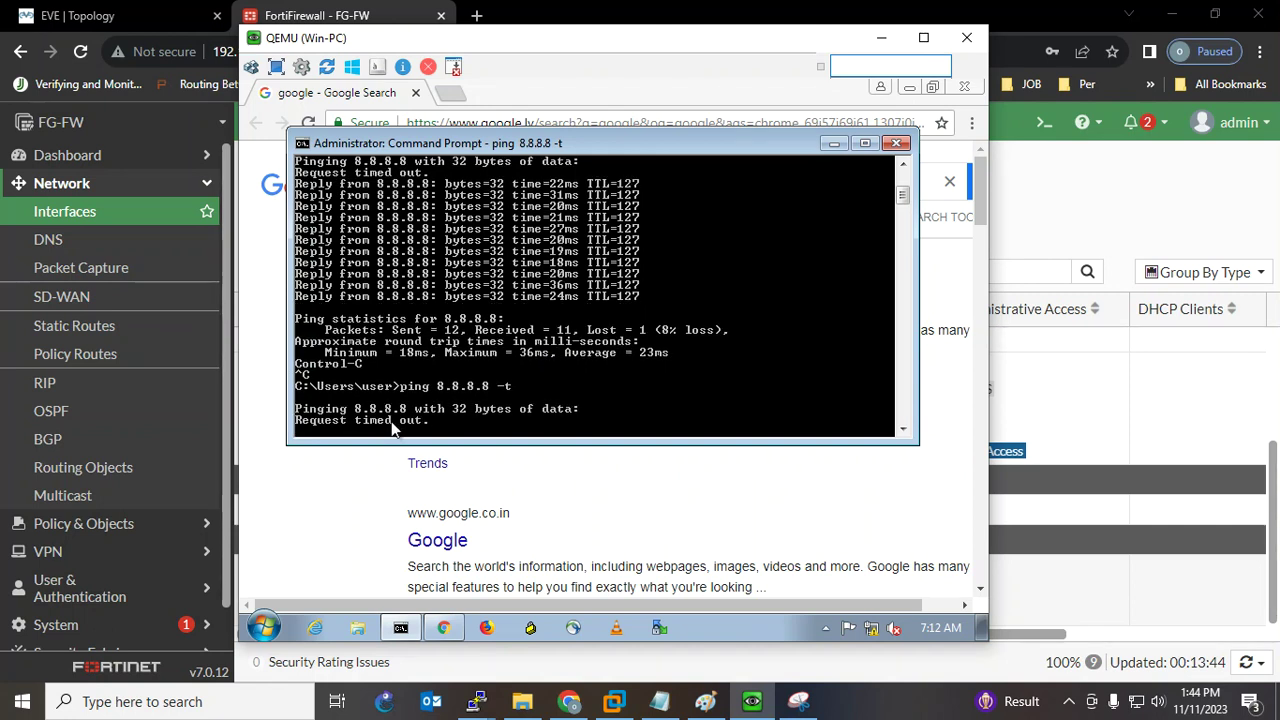
pyautogui.click(881, 37)
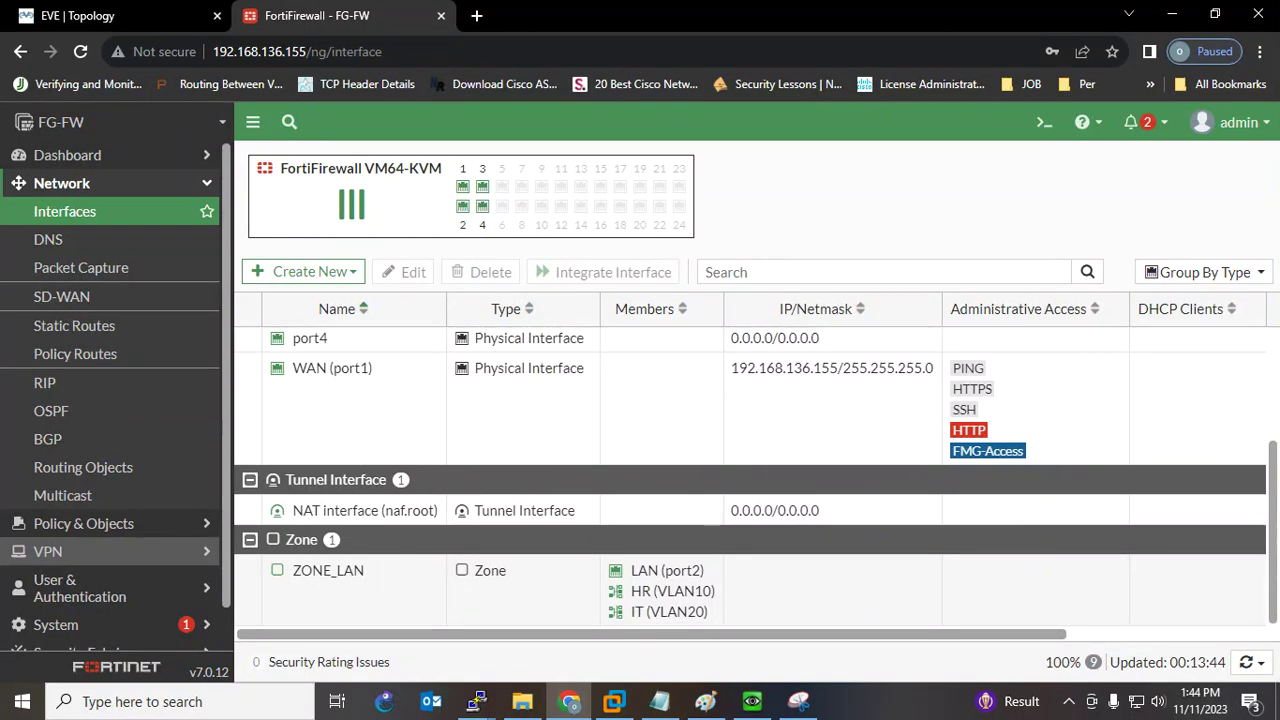
# Start a new firewall policy on FG-FW and name it Allow-LAN-Internet.
pyautogui.click(64, 211)
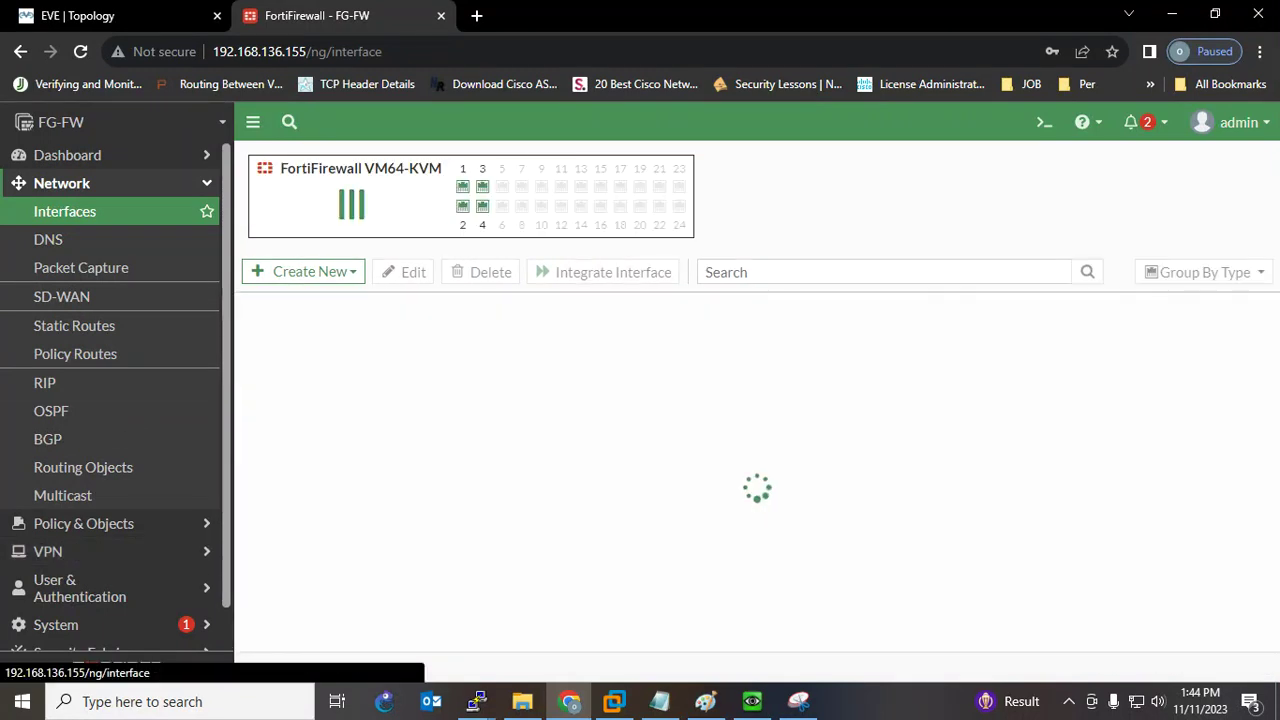
pyautogui.click(100, 183)
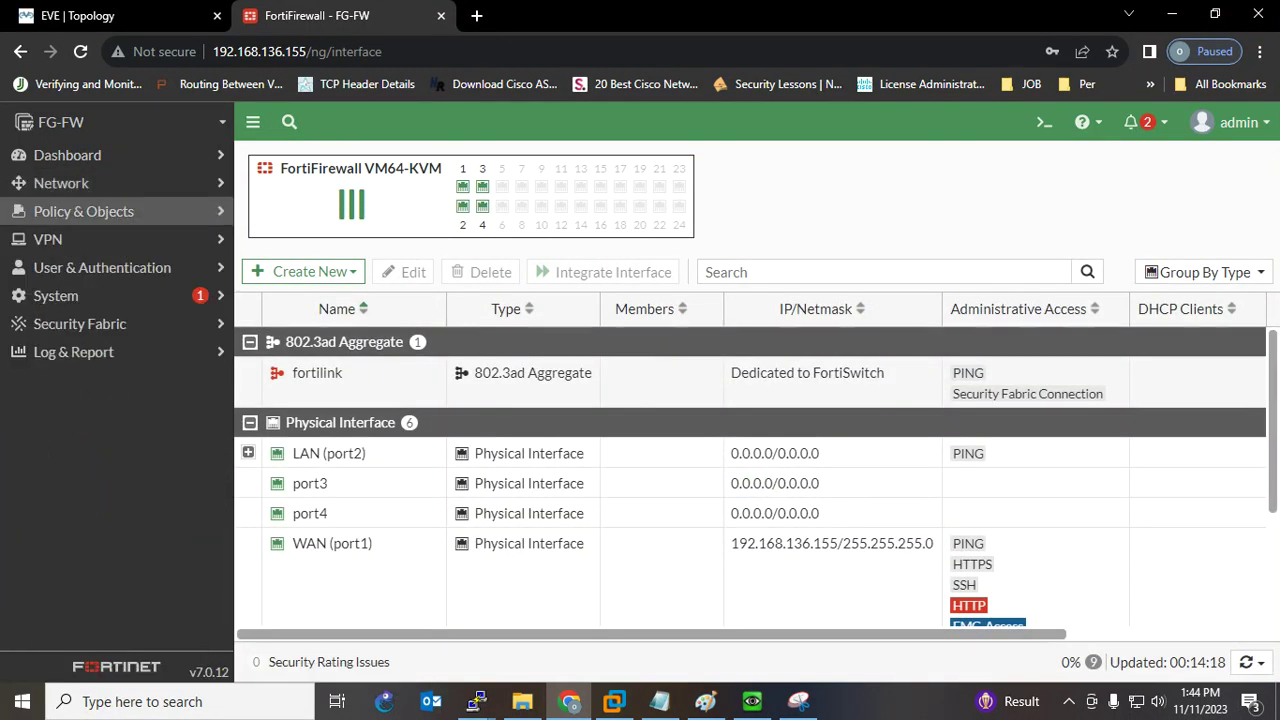
pyautogui.click(84, 211)
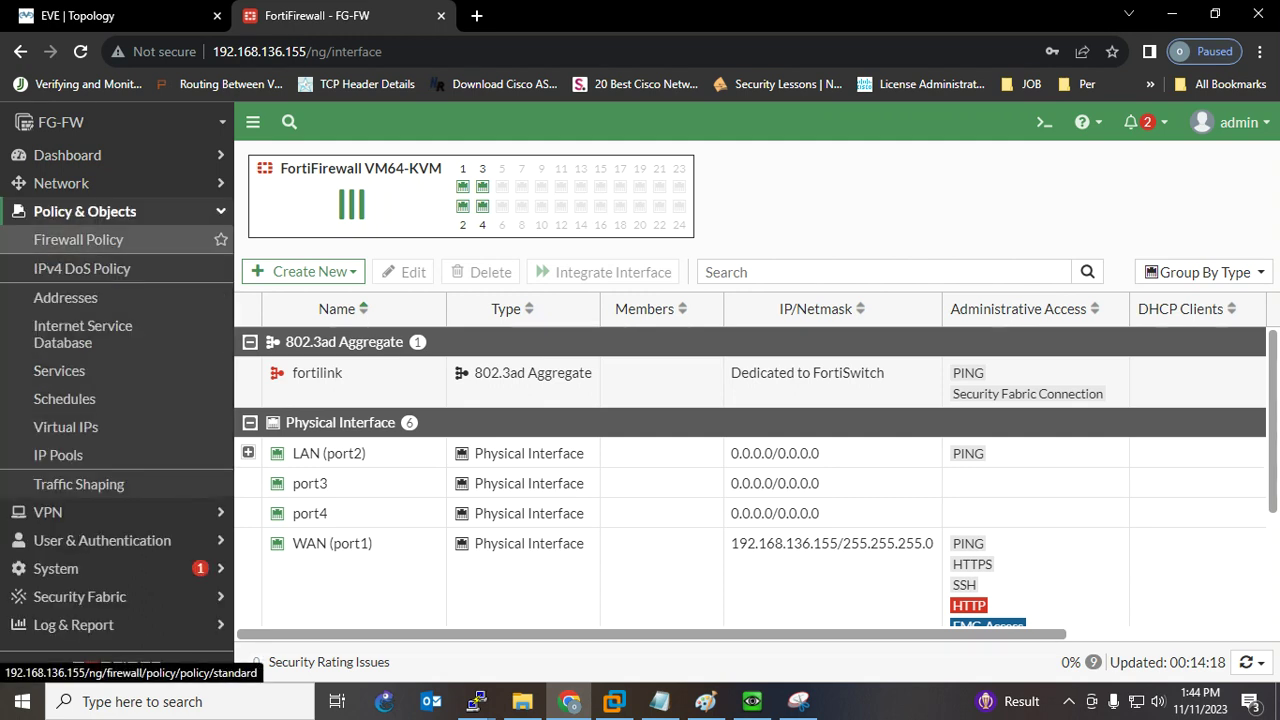
pyautogui.click(78, 239)
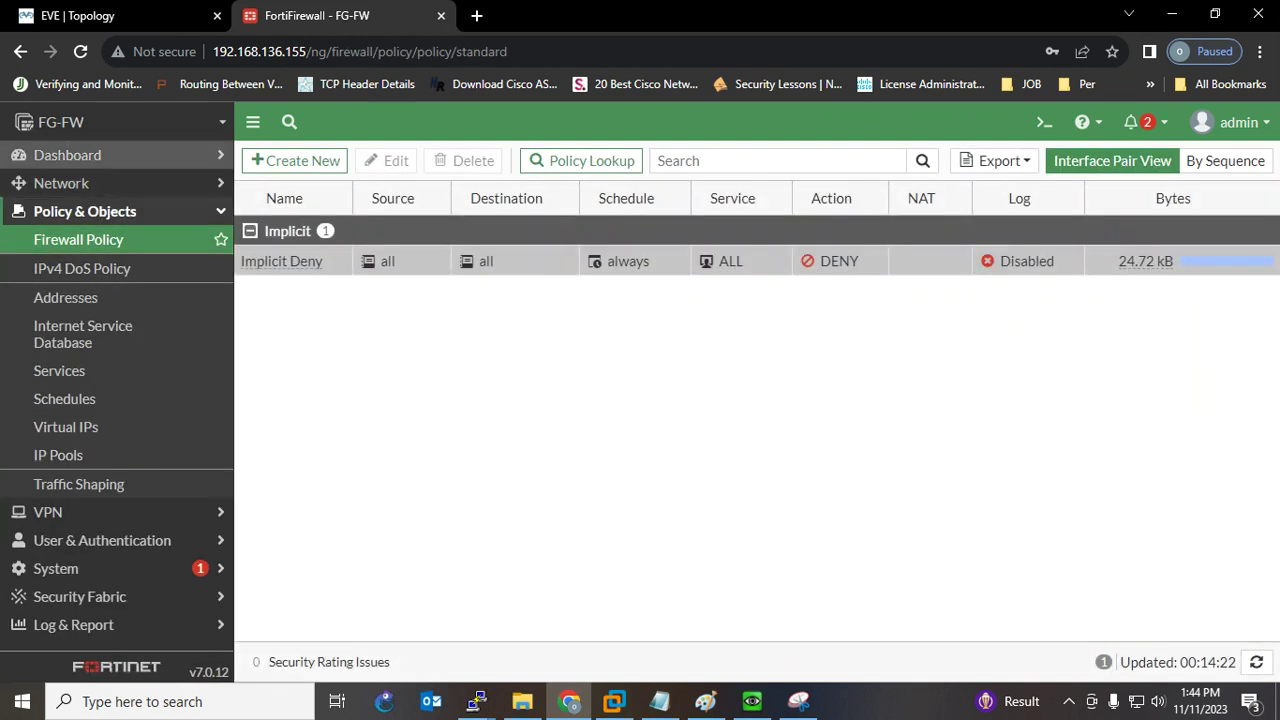
pyautogui.click(295, 160)
pyautogui.click(515, 213)
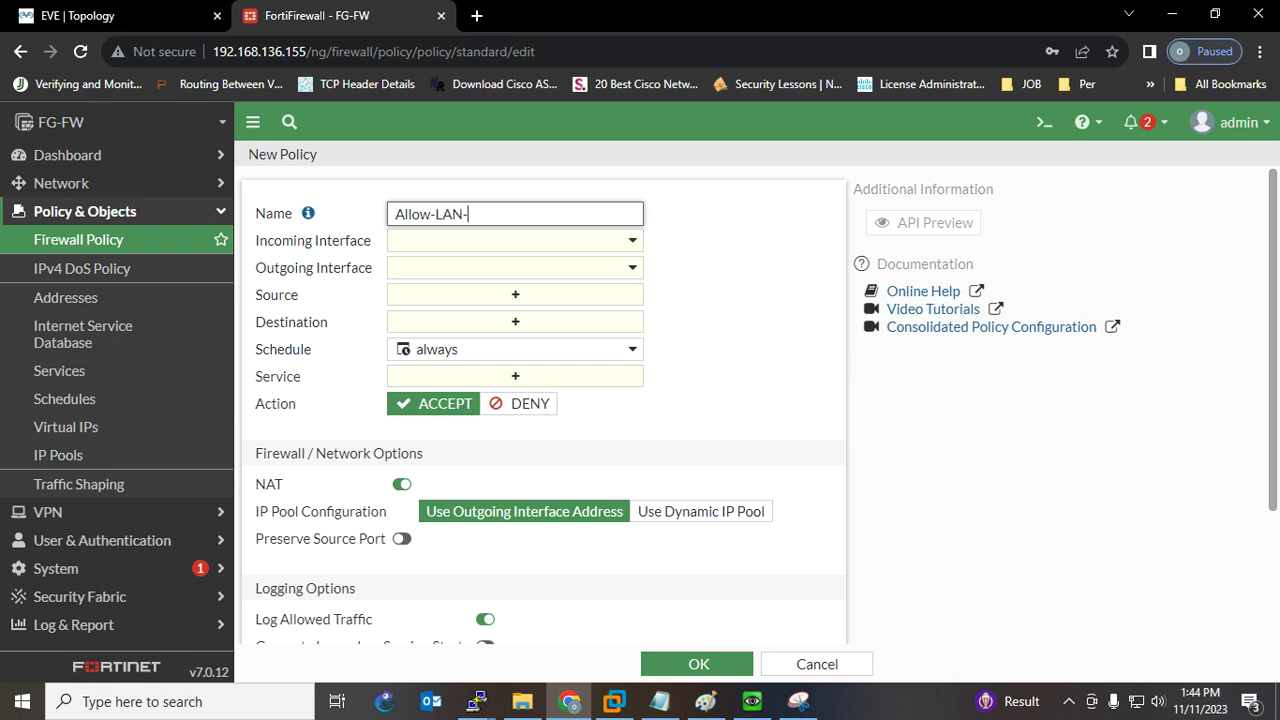
pyautogui.write('ternet')
pyautogui.hotkey('ctrl', 'a')
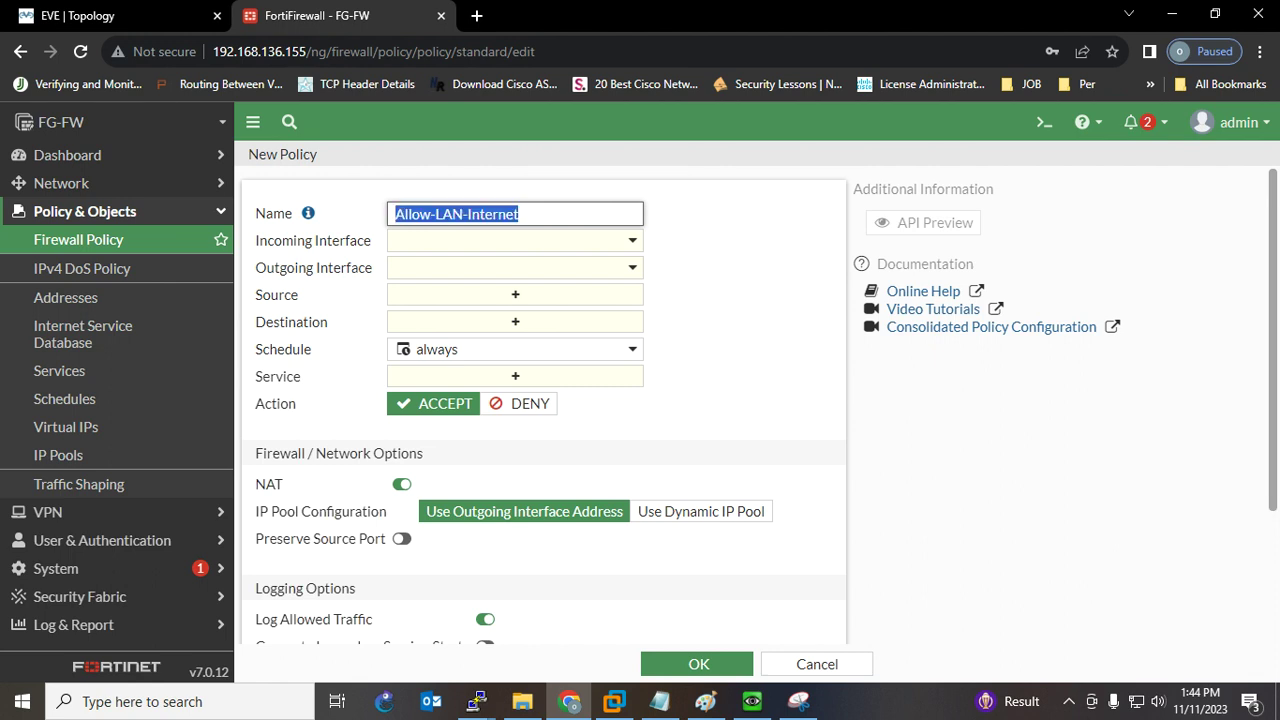
# Set the policy's incoming interface to ZONE_LAN and its outgoing interface to WAN (port1).
pyautogui.press('Tab')
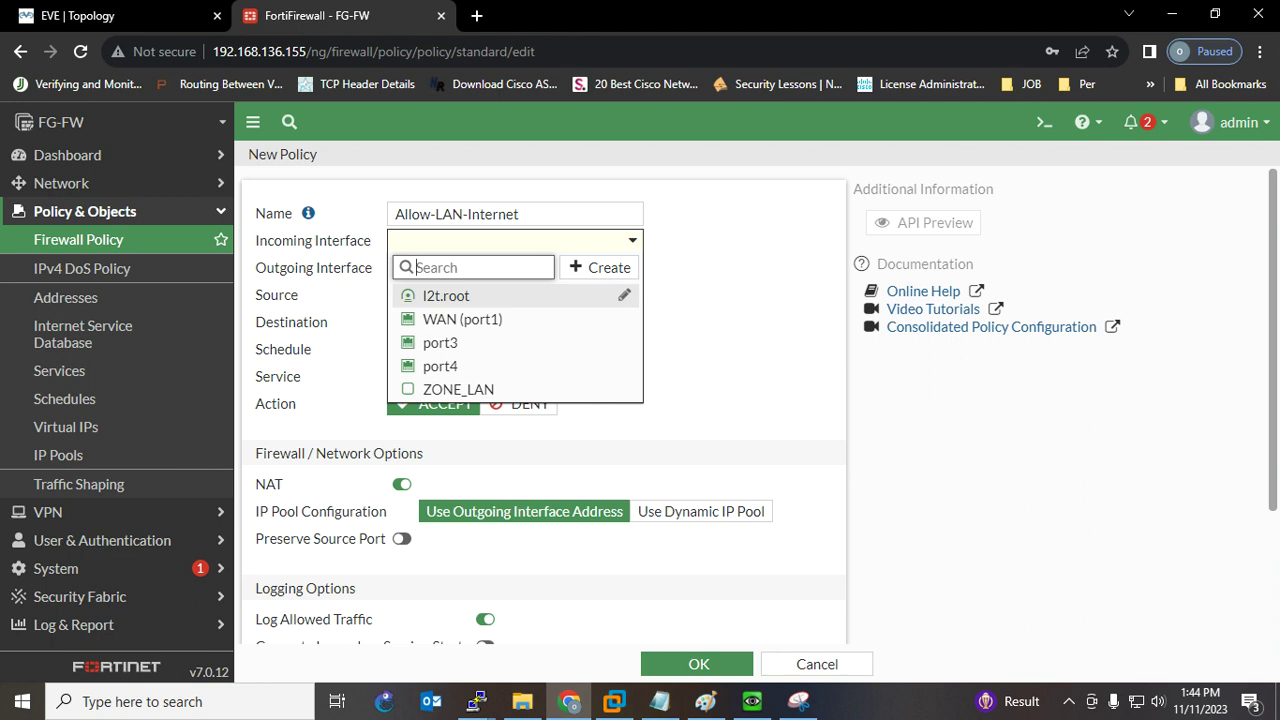
pyautogui.press('Down')
pyautogui.press('Down')
pyautogui.press('Down')
pyautogui.press('Down')
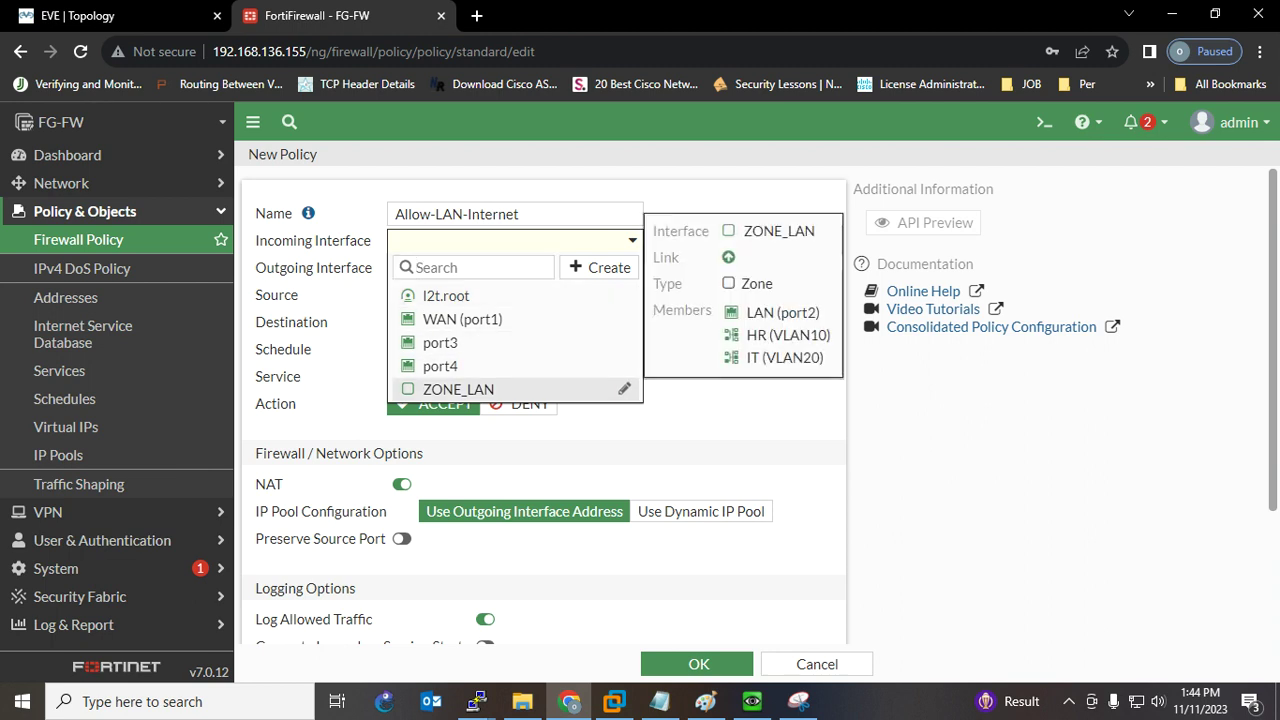
pyautogui.press('Return')
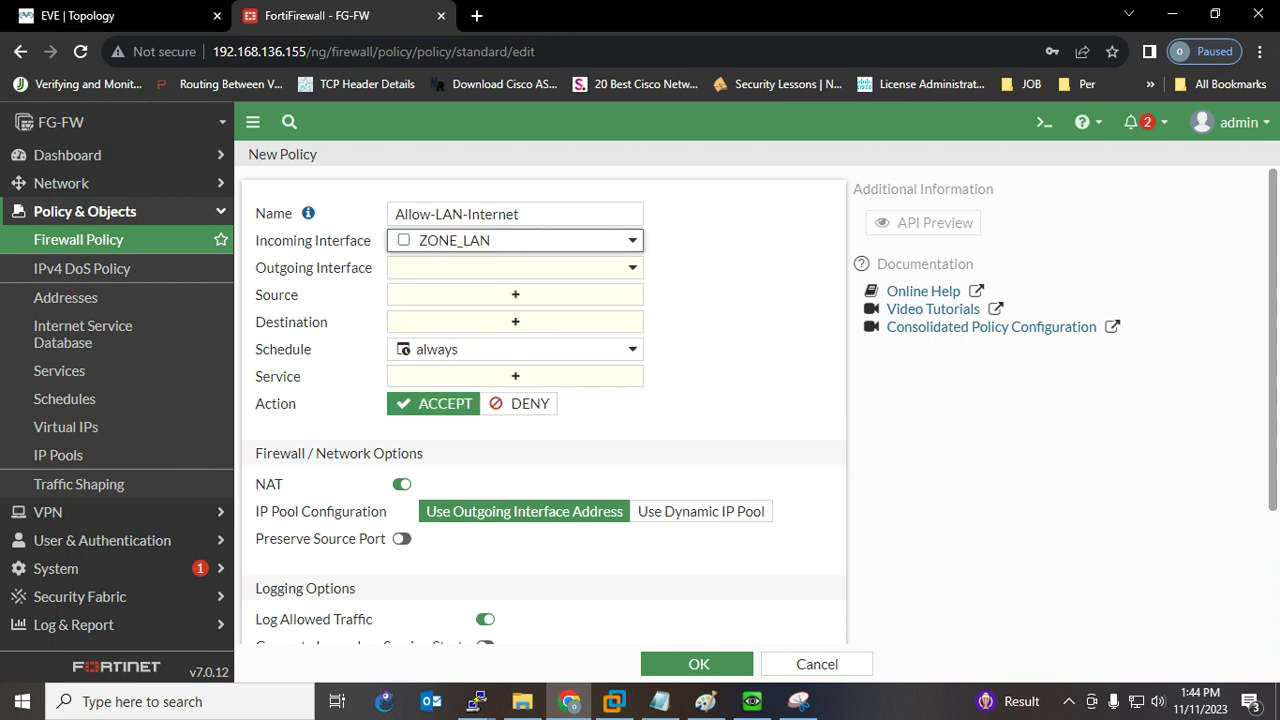
pyautogui.press('Tab')
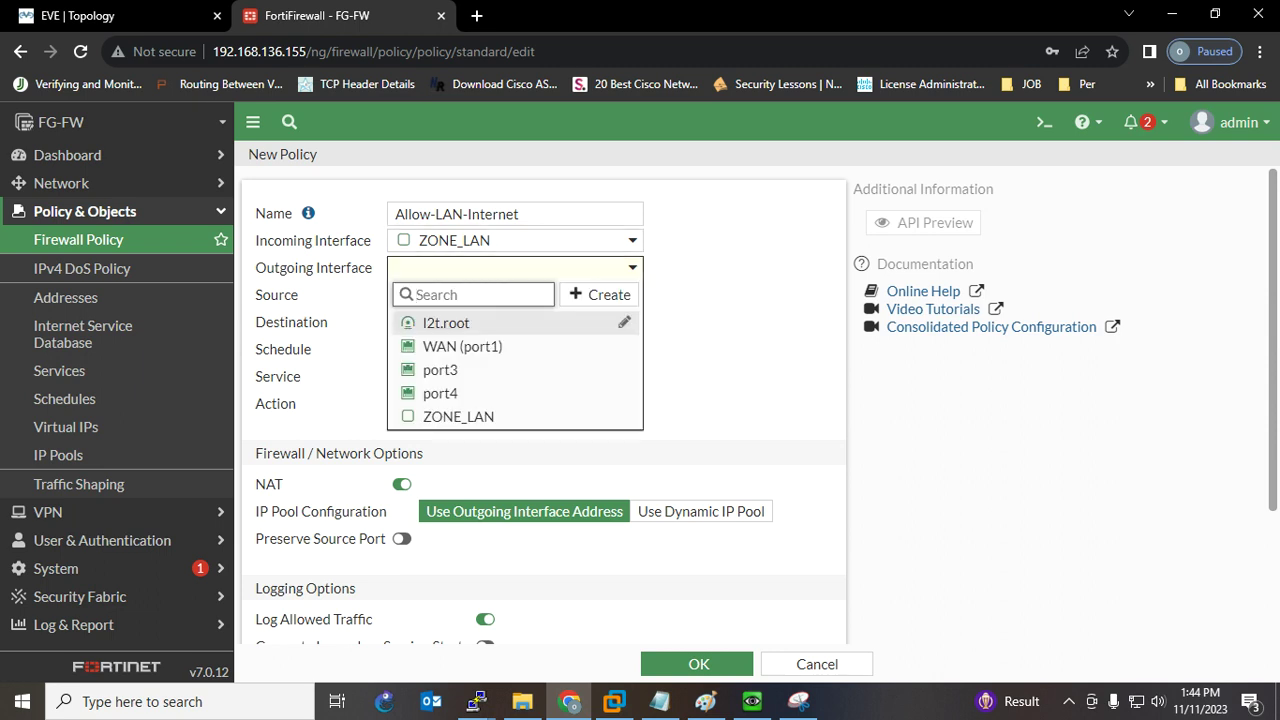
pyautogui.press('Down')
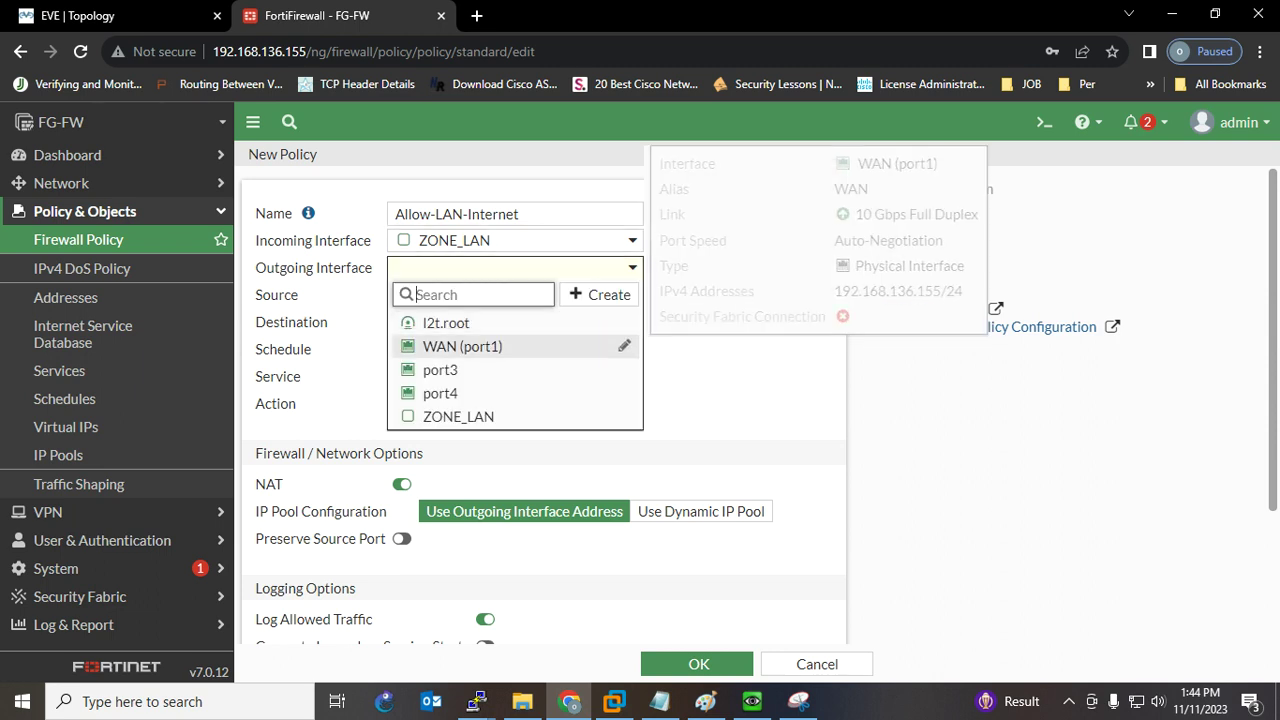
pyautogui.press('Return')
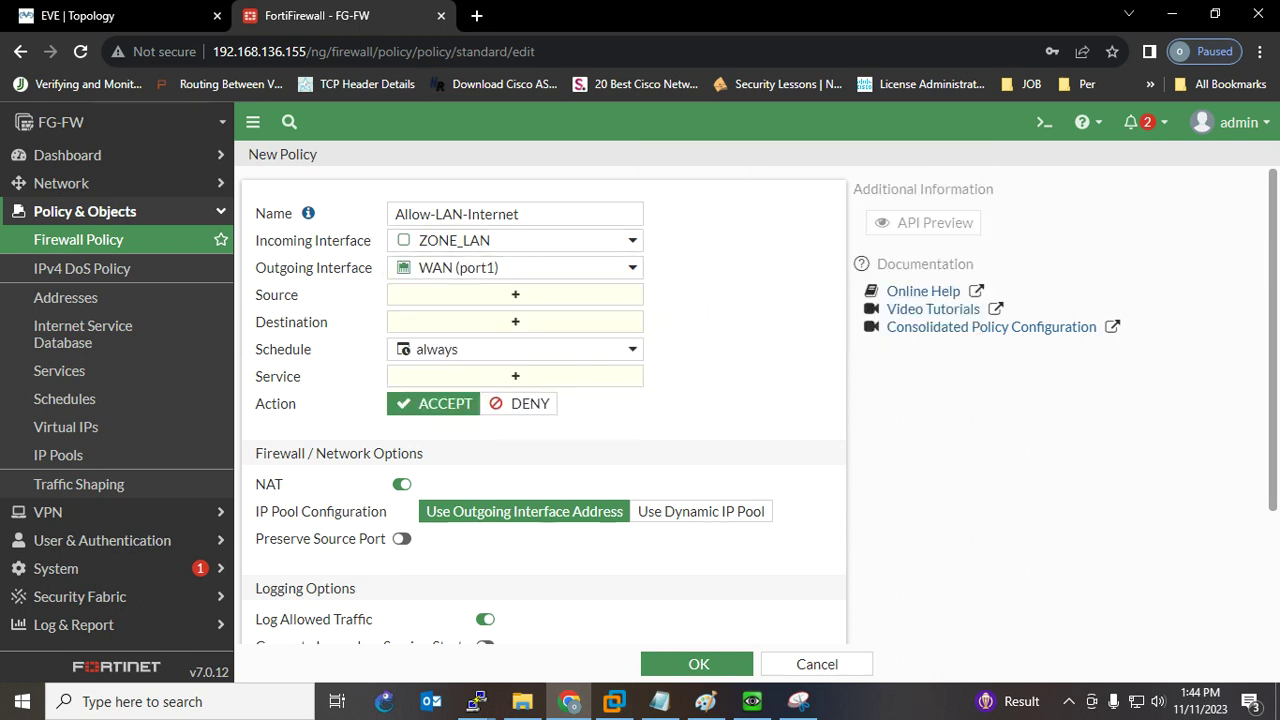
# Set both the source and the destination of the Allow-LAN-Internet policy to all.
pyautogui.press('Tab')
pyautogui.press('Return')
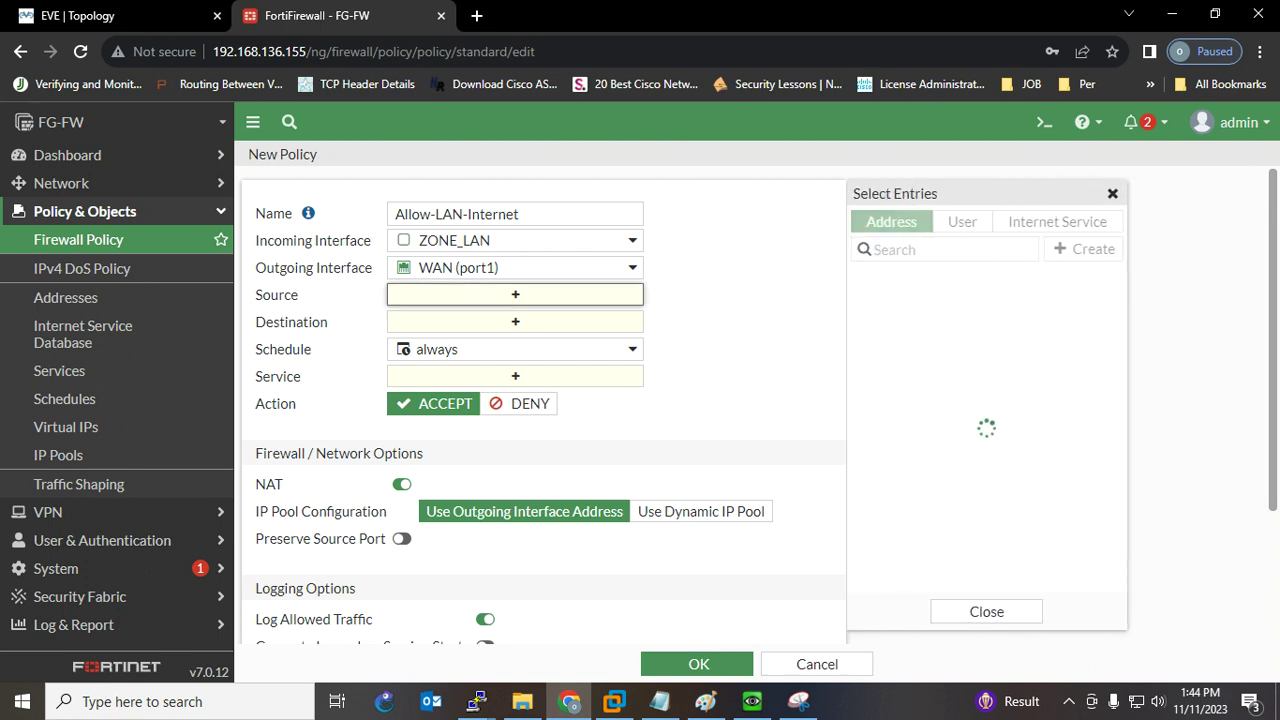
pyautogui.press('Down')
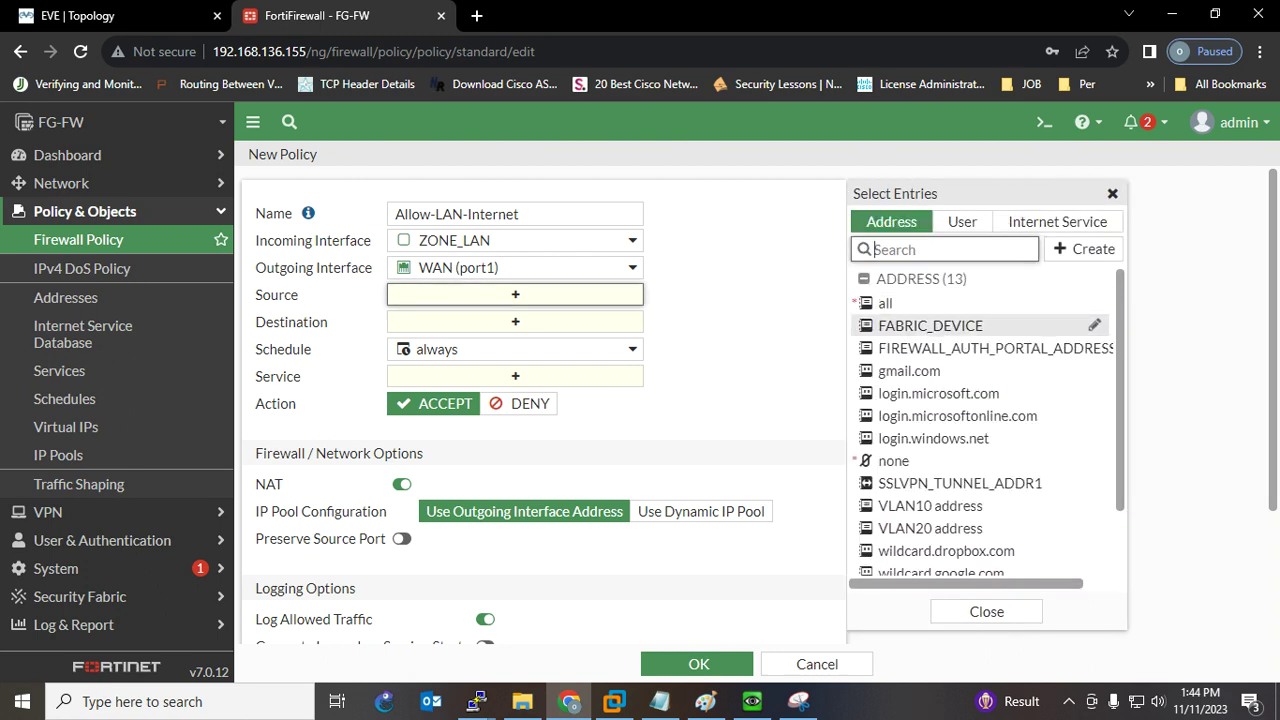
pyautogui.press('Up')
pyautogui.press('Return')
pyautogui.press('Tab')
pyautogui.press('Return')
pyautogui.press('Down')
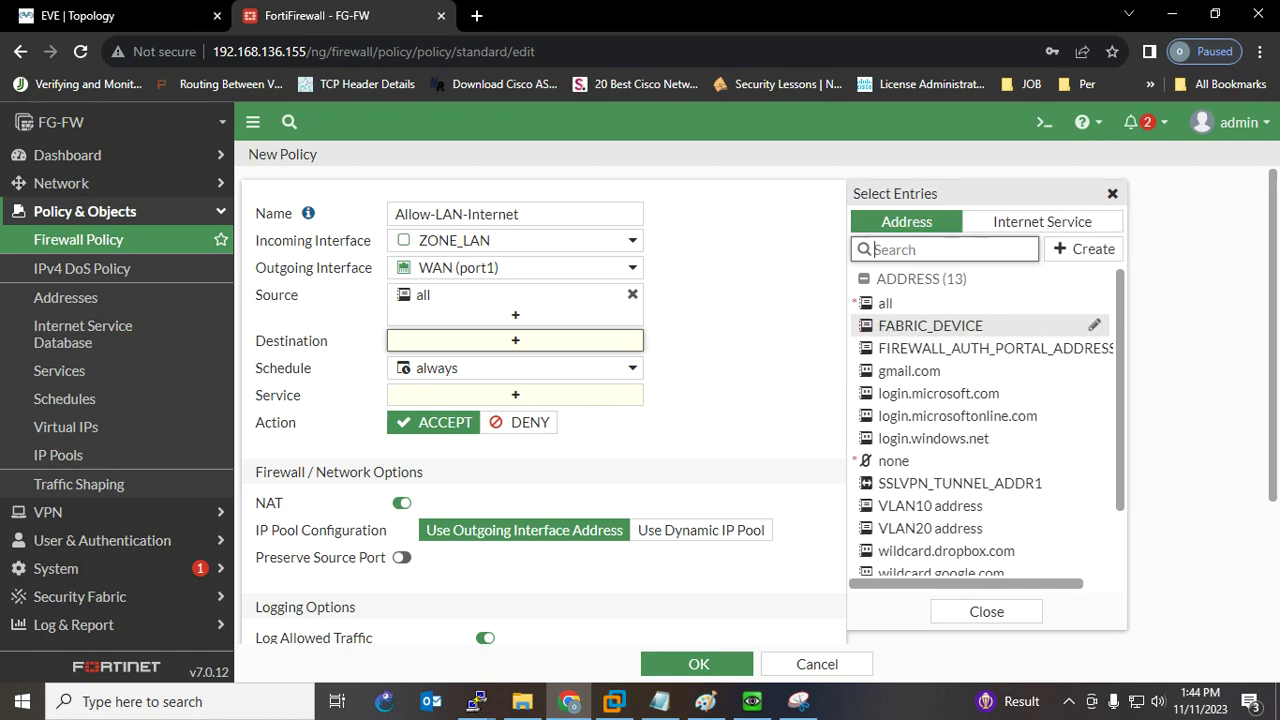
pyautogui.press('Up')
pyautogui.press('Return')
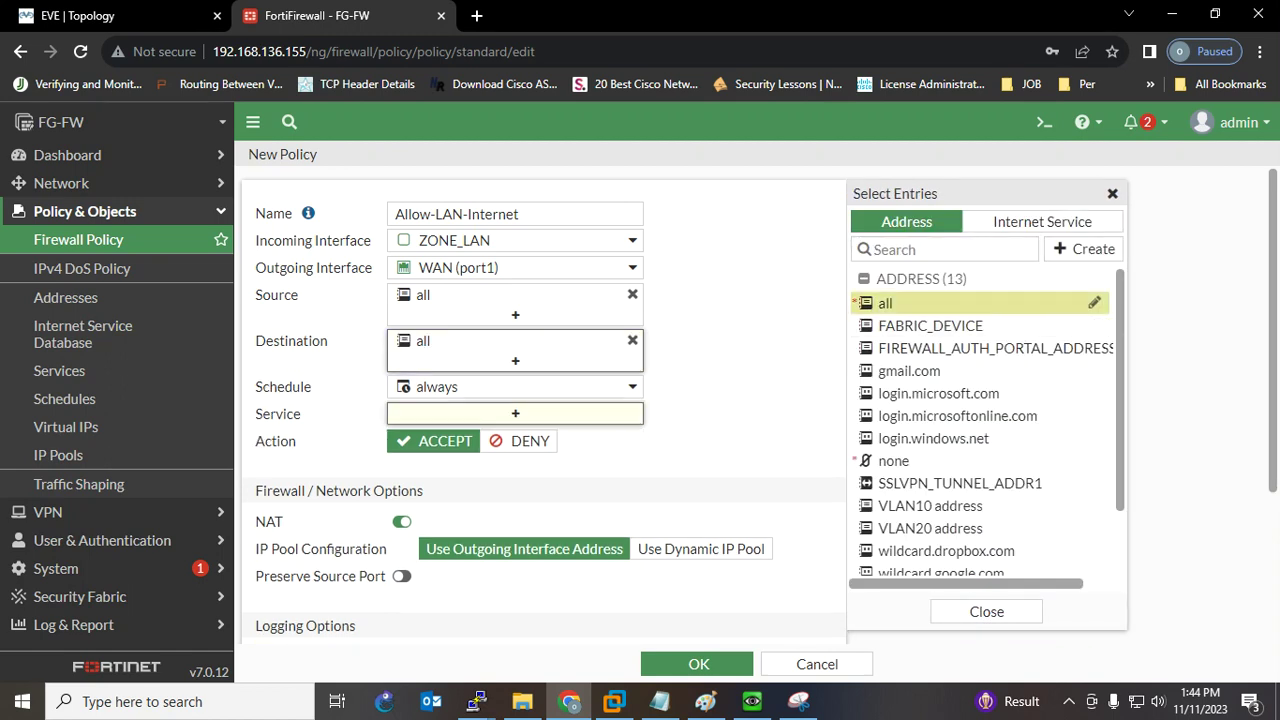
# Set the service of the Allow-LAN-Internet policy to ALL.
pyautogui.press('Tab')
pyautogui.press('Return')
pyautogui.press('Down')
pyautogui.press('Down')
pyautogui.press('Up')
pyautogui.press('Up')
pyautogui.press('Return')
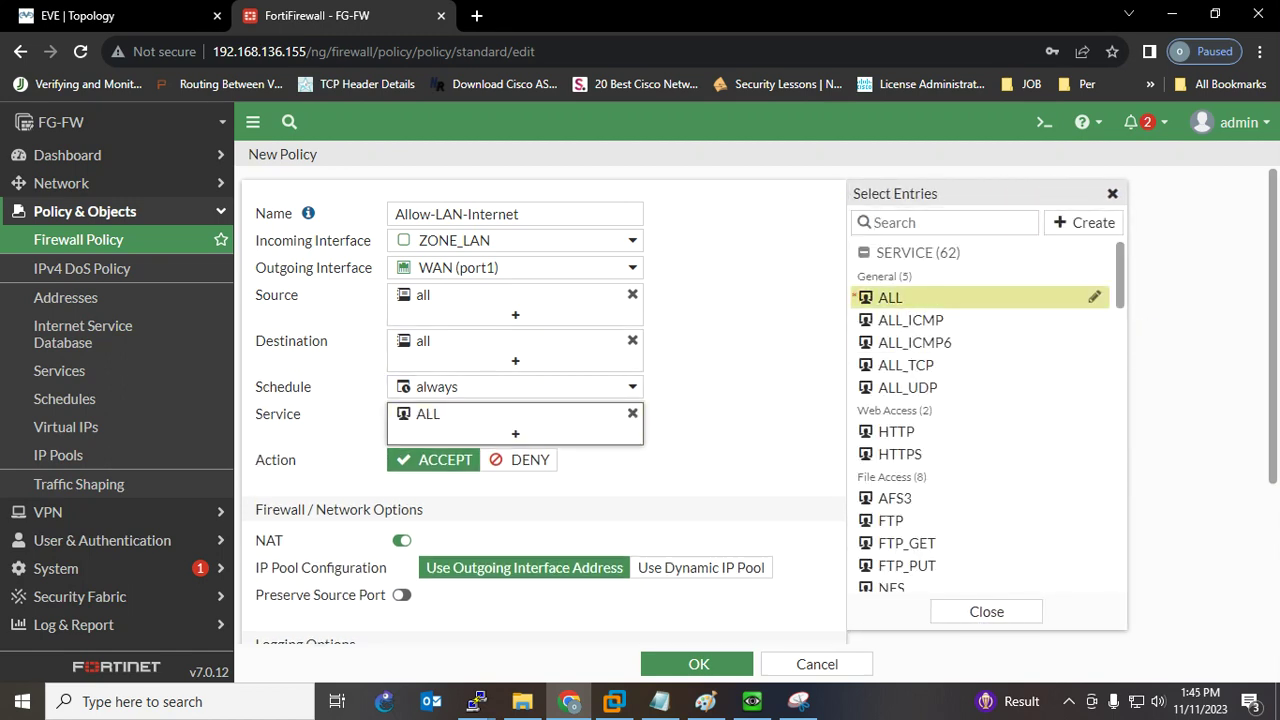
# Save the Allow-LAN-Internet policy and check the running ping on Win-PC.
pyautogui.press('Down')
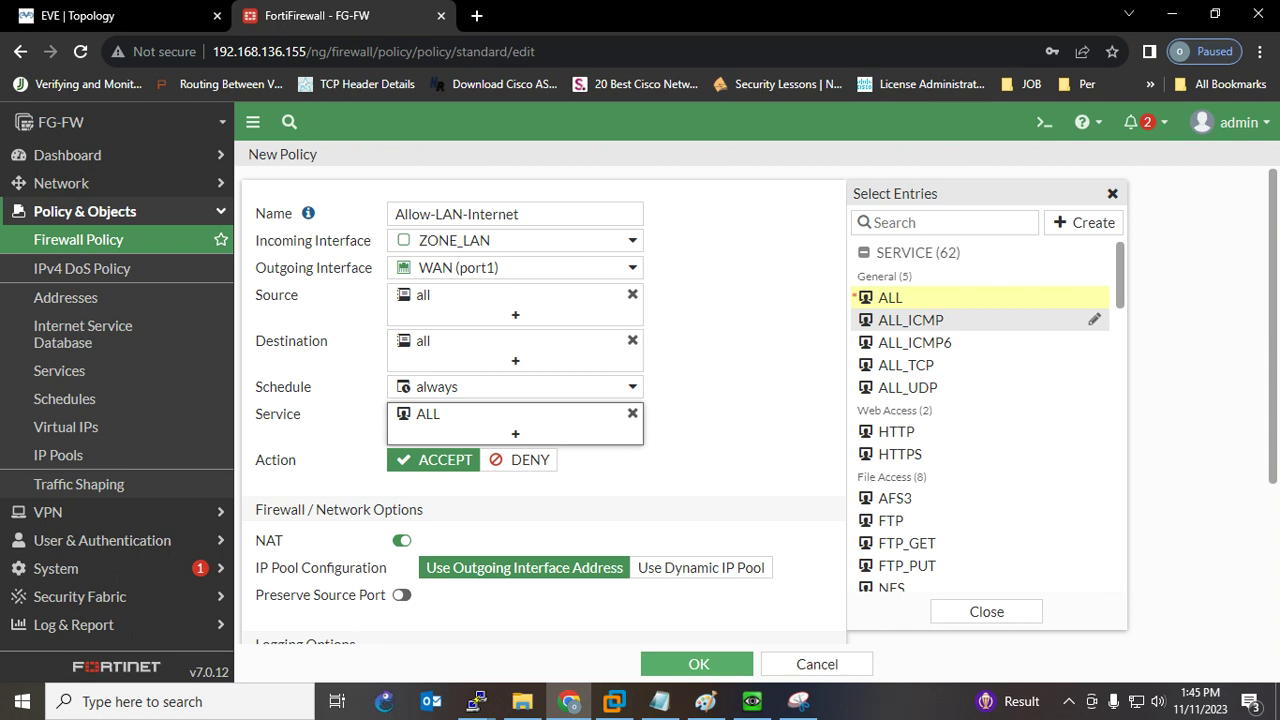
pyautogui.click(698, 664)
pyautogui.click(752, 701)
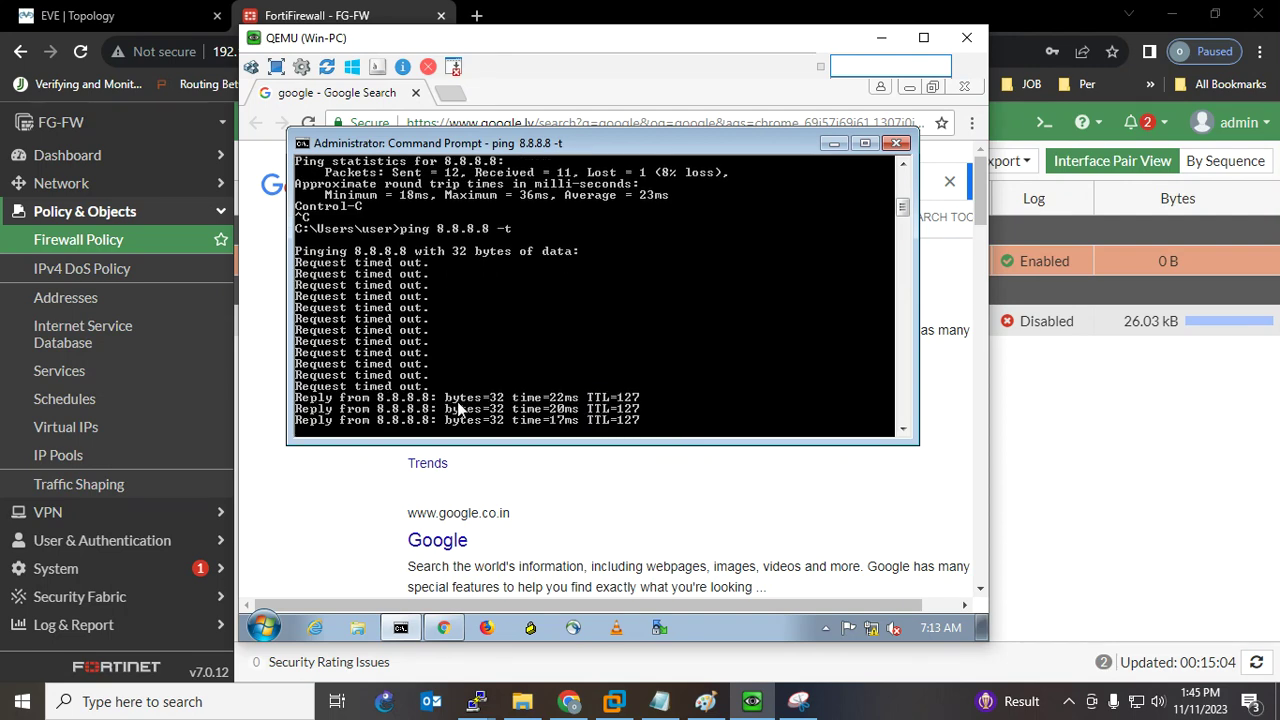
# Switch to the VPC console and ping 8.8.8.8 again.
pyautogui.moveTo(476, 701)
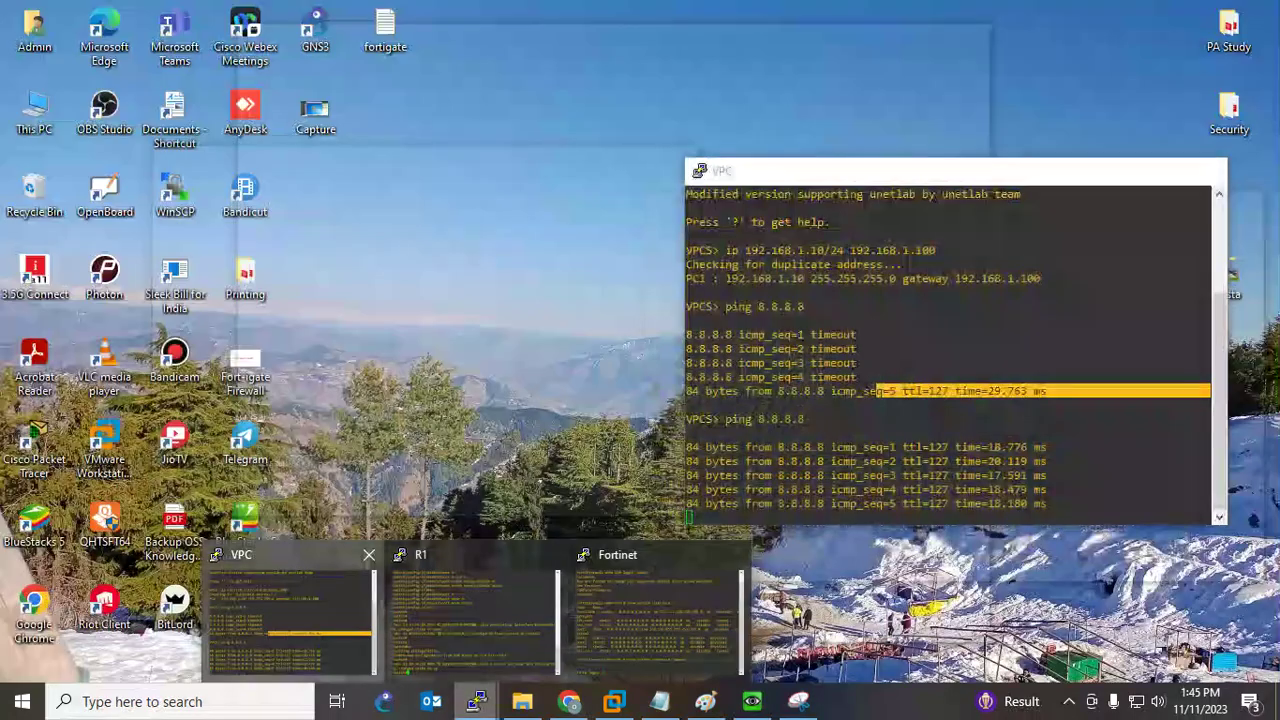
pyautogui.click(288, 615)
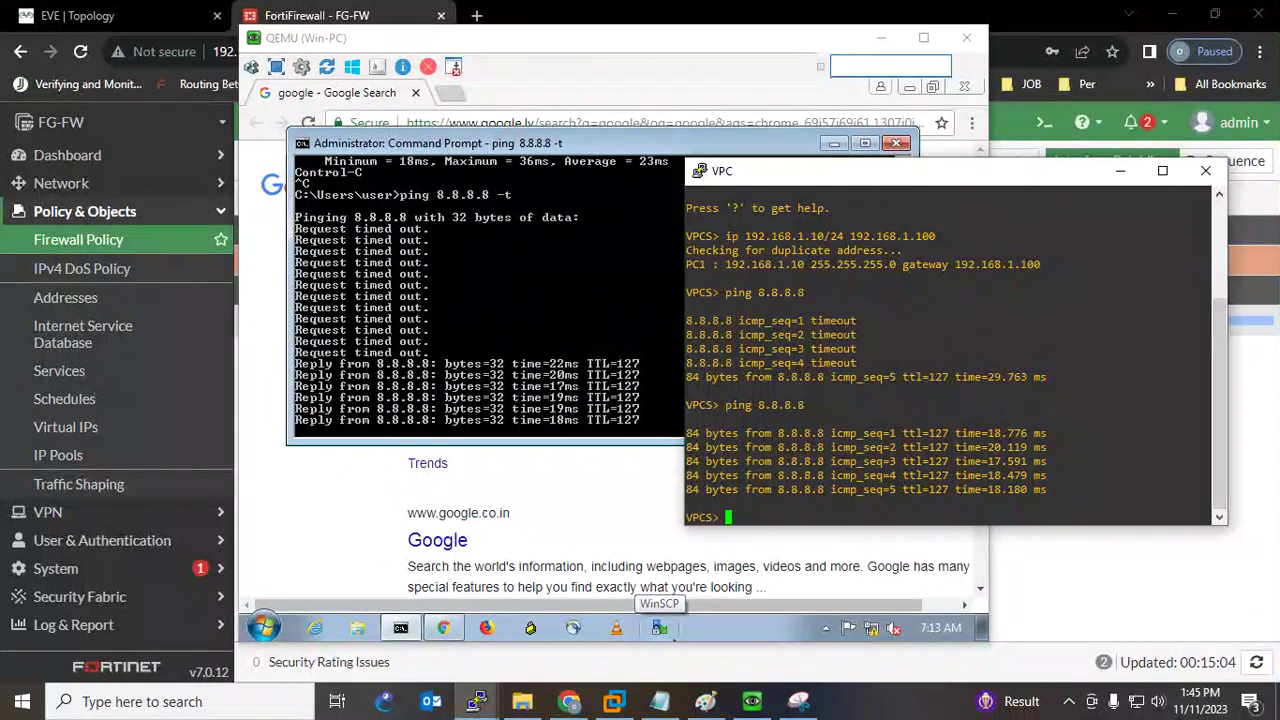
pyautogui.press('Up')
pyautogui.press('Return')
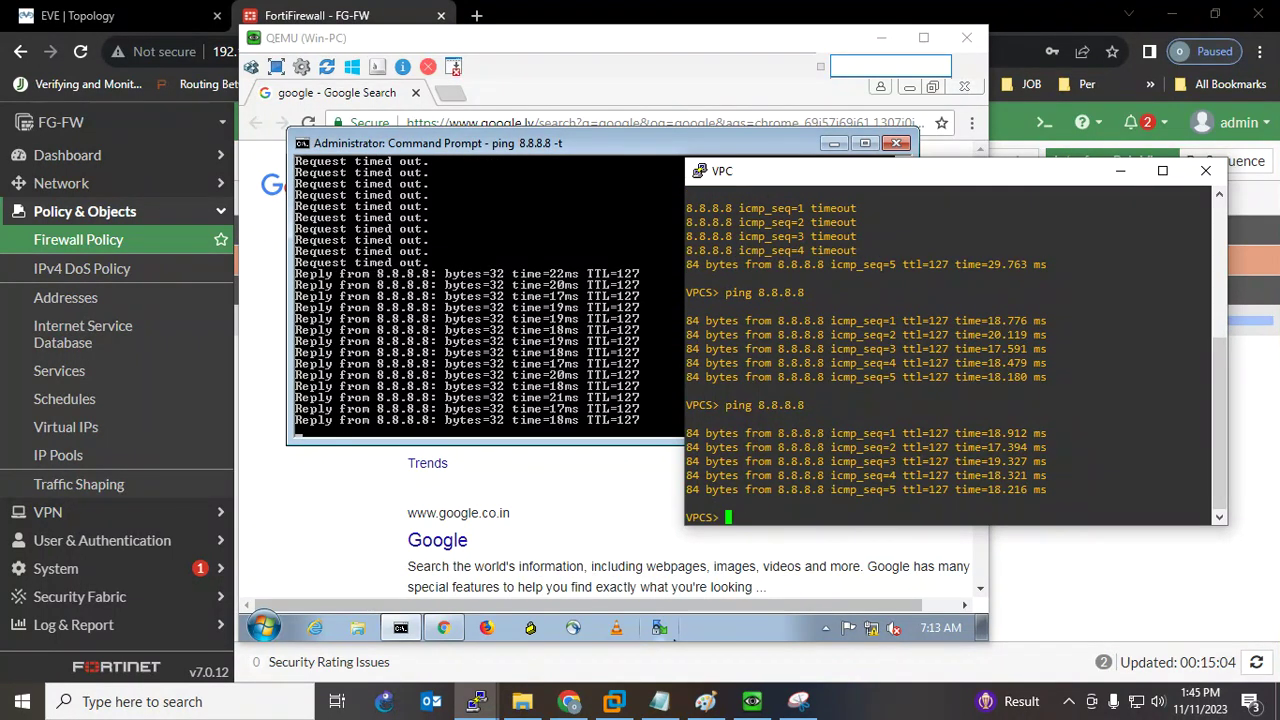
pyautogui.click(1120, 171)
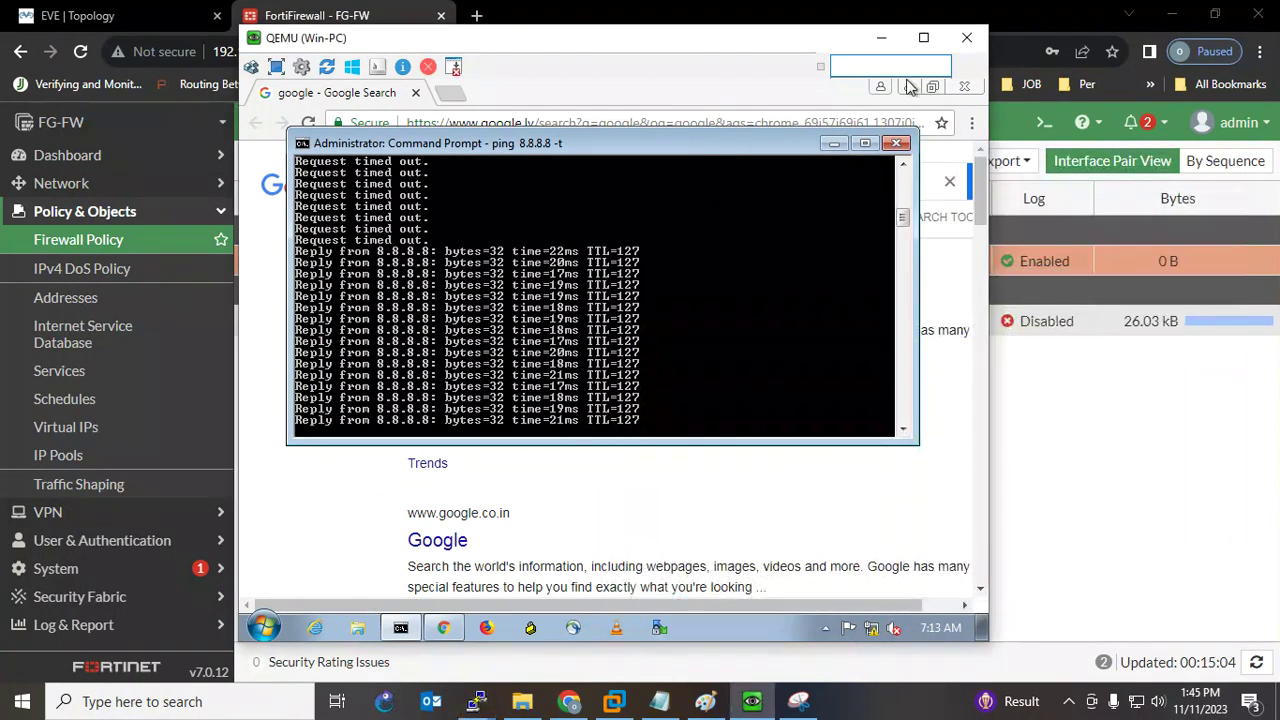
# Return to the FortiGate firewall policy list and reload it to check the byte count of Allow-LAN-Internet.
pyautogui.click(881, 37)
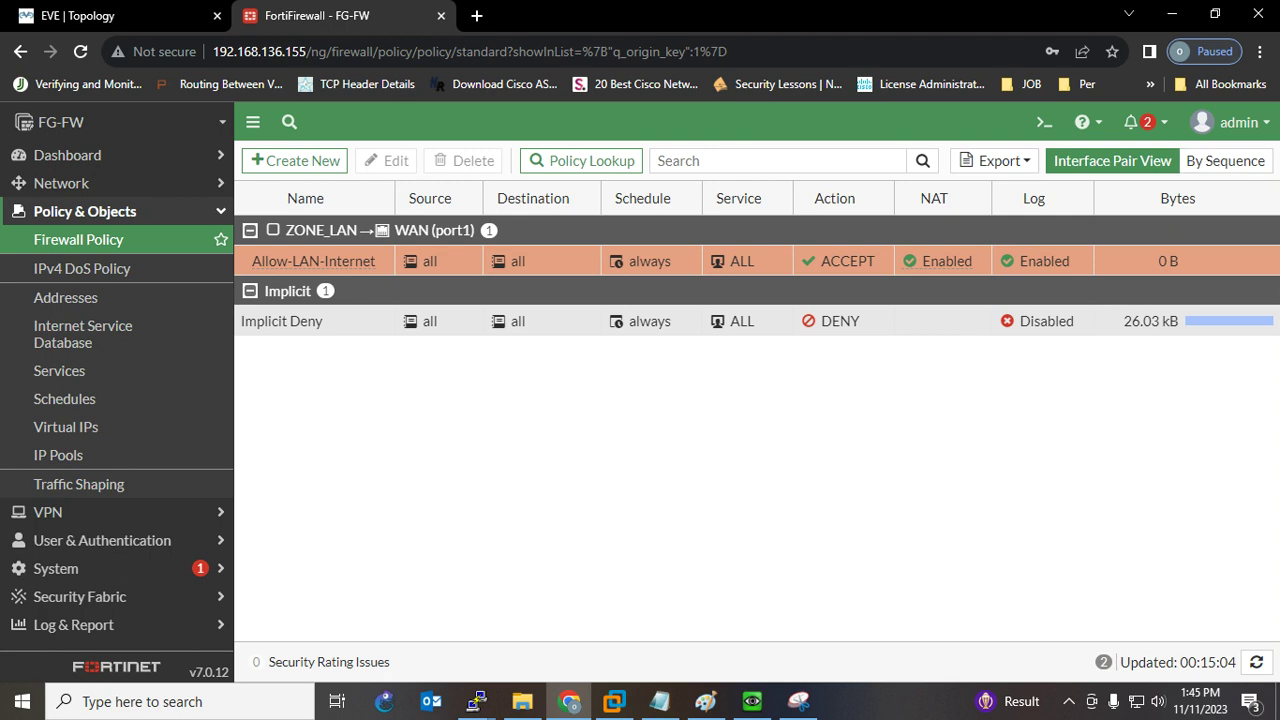
pyautogui.click(1256, 662)
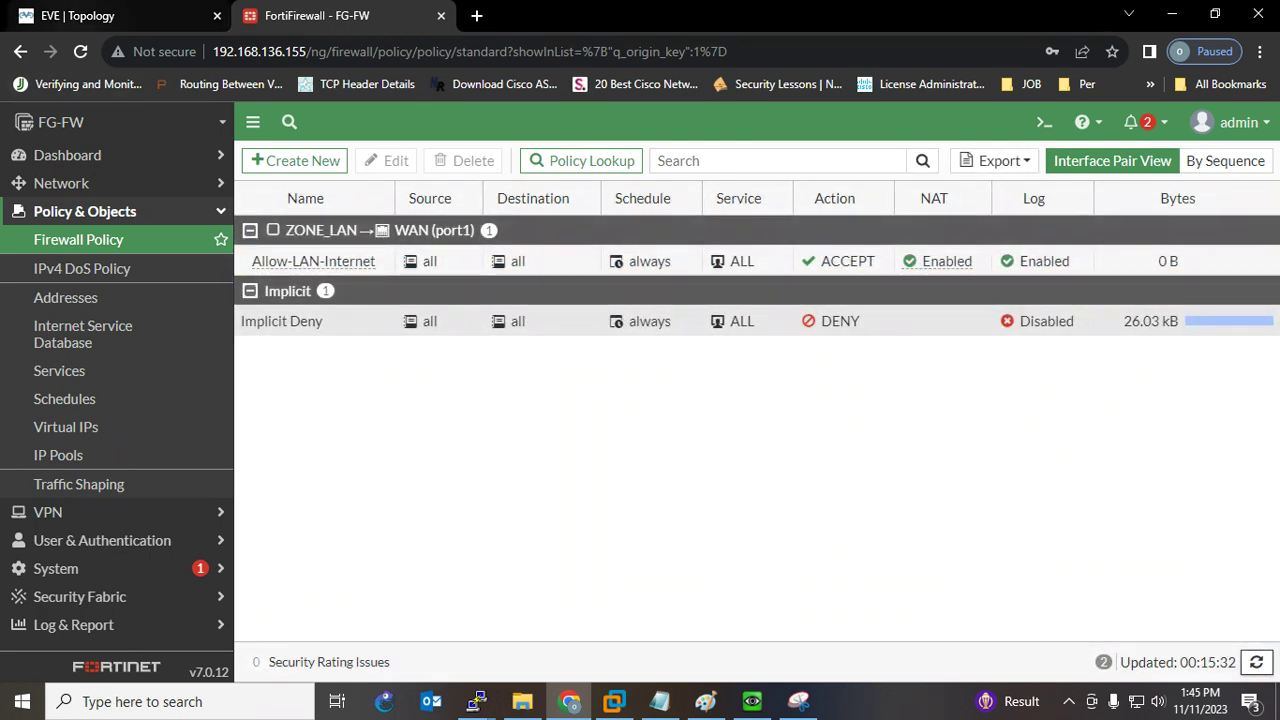
pyautogui.click(80, 51)
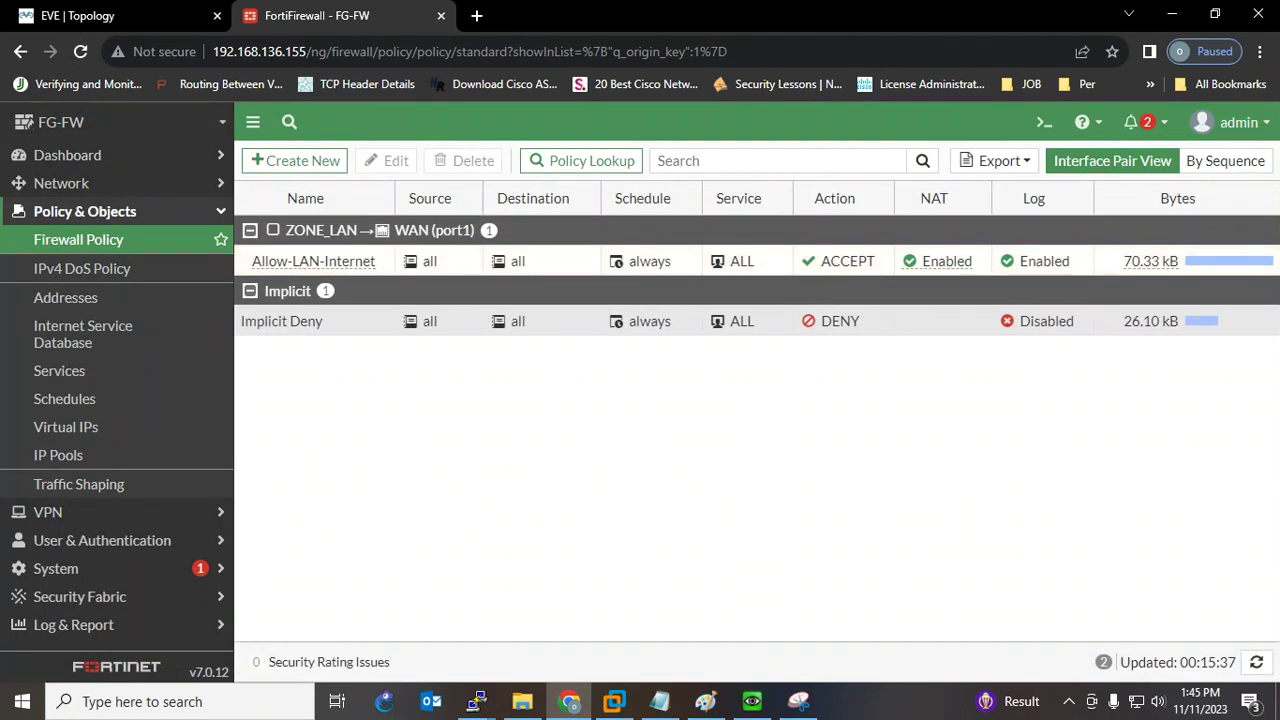
pyautogui.moveTo(1150, 261)
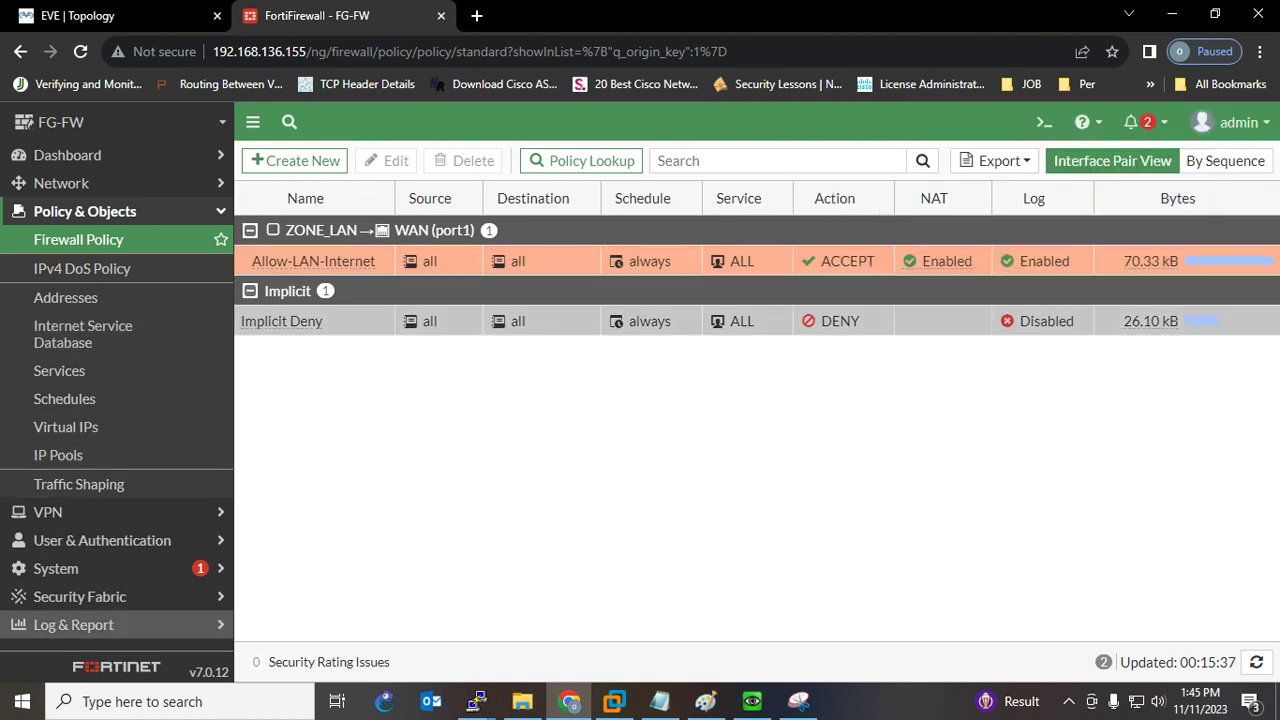
# Examine the Forward Traffic log for the source, destination, application and policy ID of each LAN host's sessions.
pyautogui.click(73, 624)
pyautogui.click(80, 380)
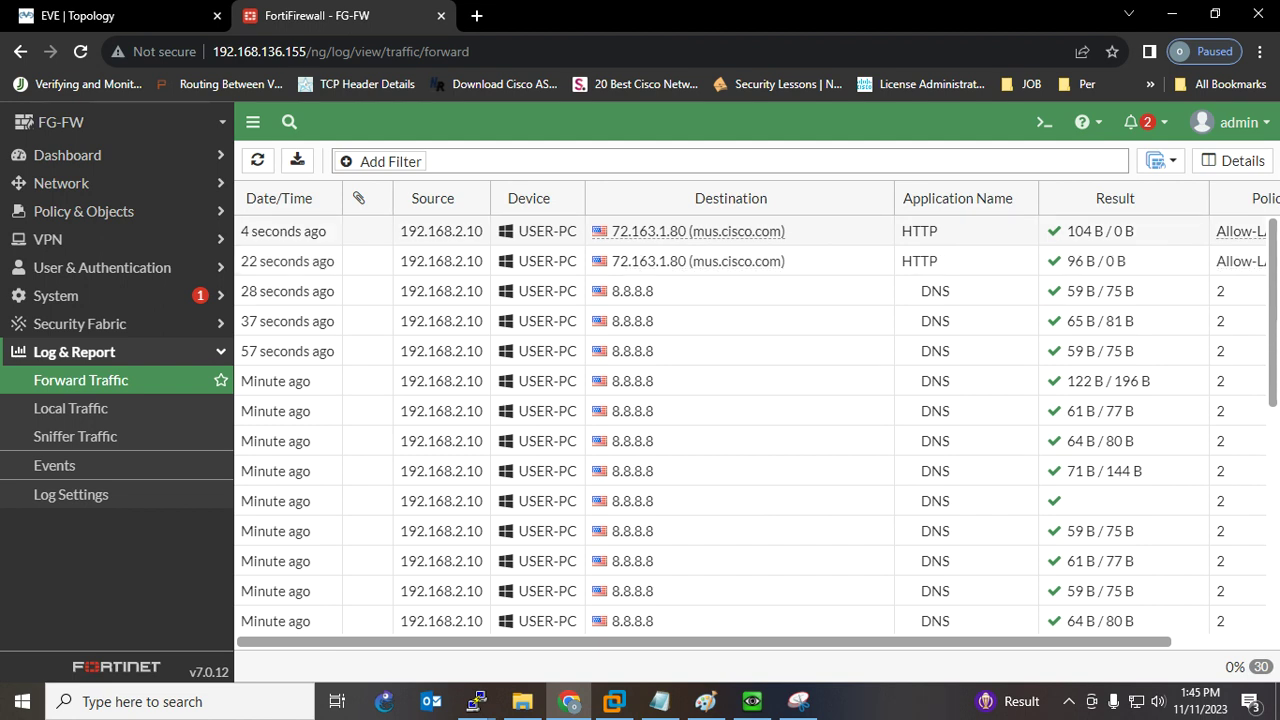
pyautogui.moveTo(650, 231)
pyautogui.hscroll(1, 756, 414)
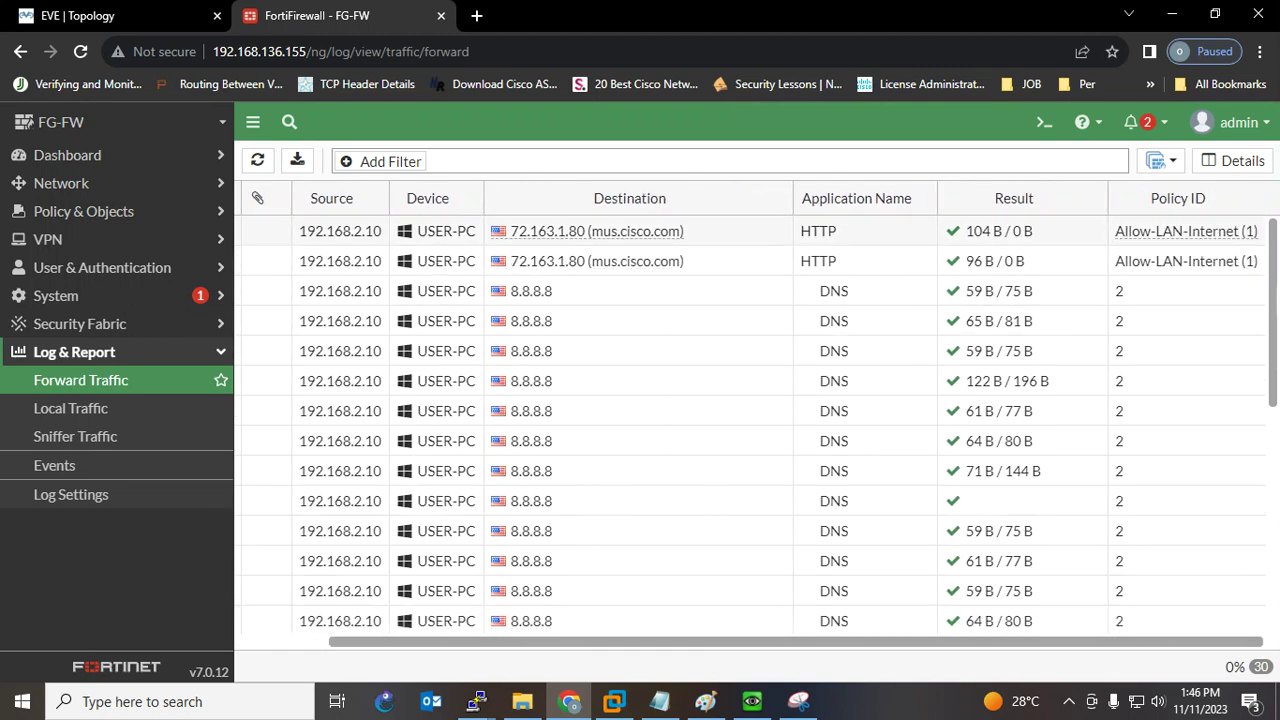
pyautogui.scroll(-5, 756, 424)
pyautogui.scroll(-2, 756, 424)
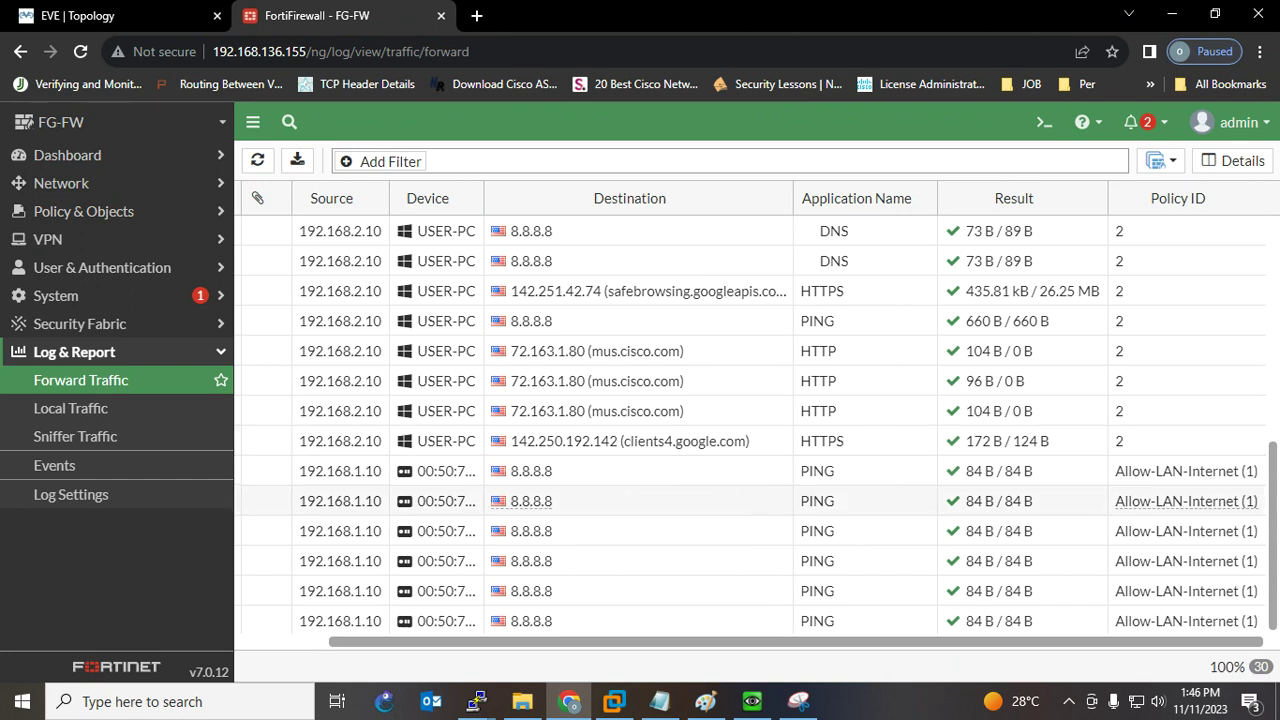
pyautogui.scroll(-1, 640, 500)
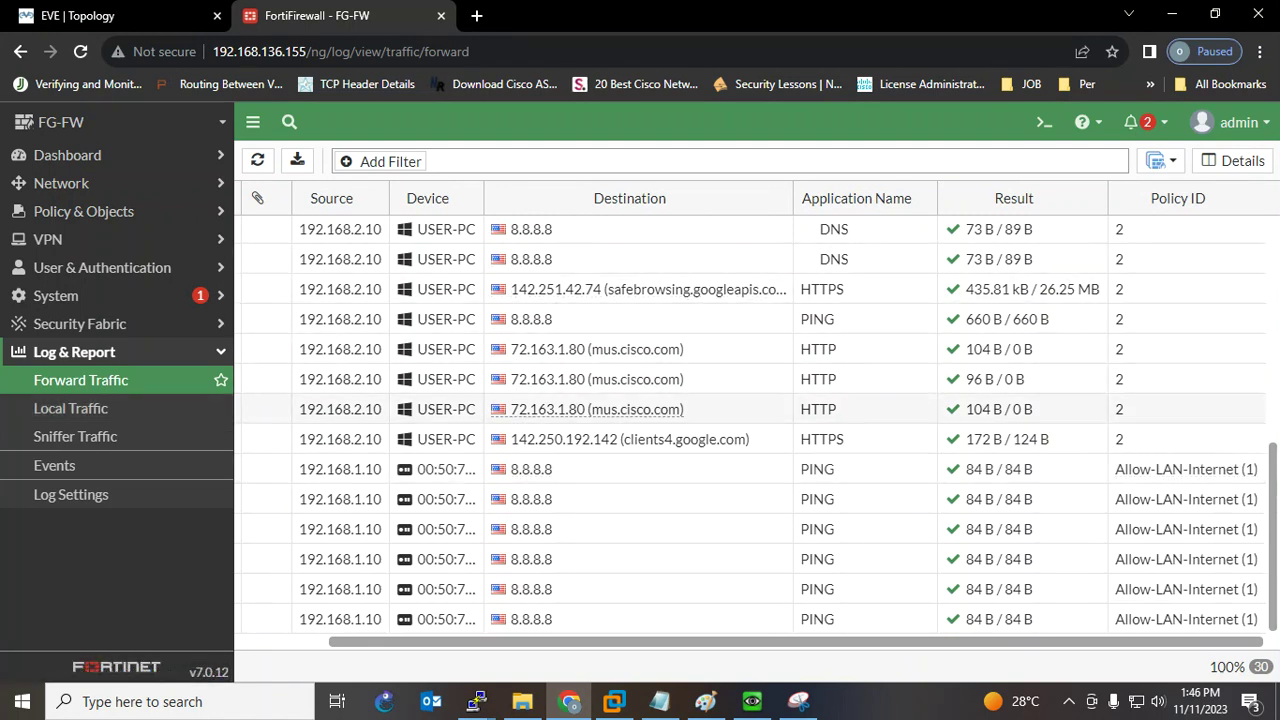
pyautogui.scroll(10, 600, 320)
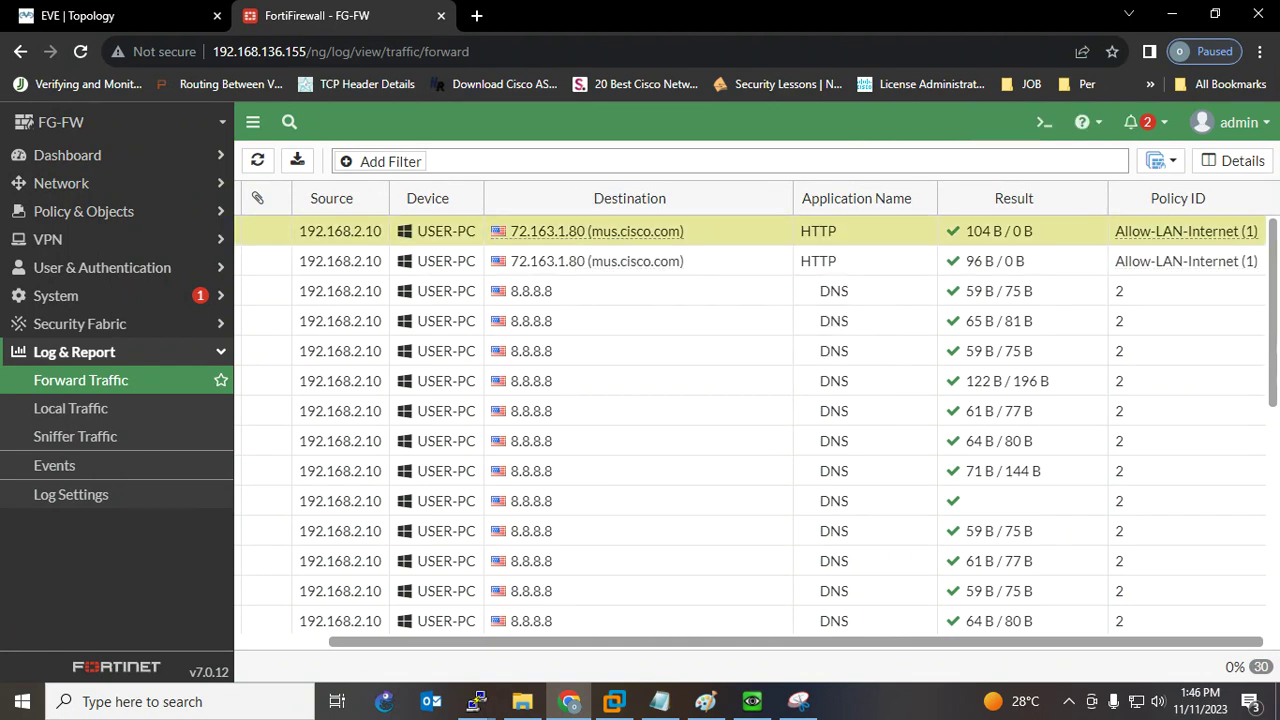
pyautogui.scroll(-10, 640, 289)
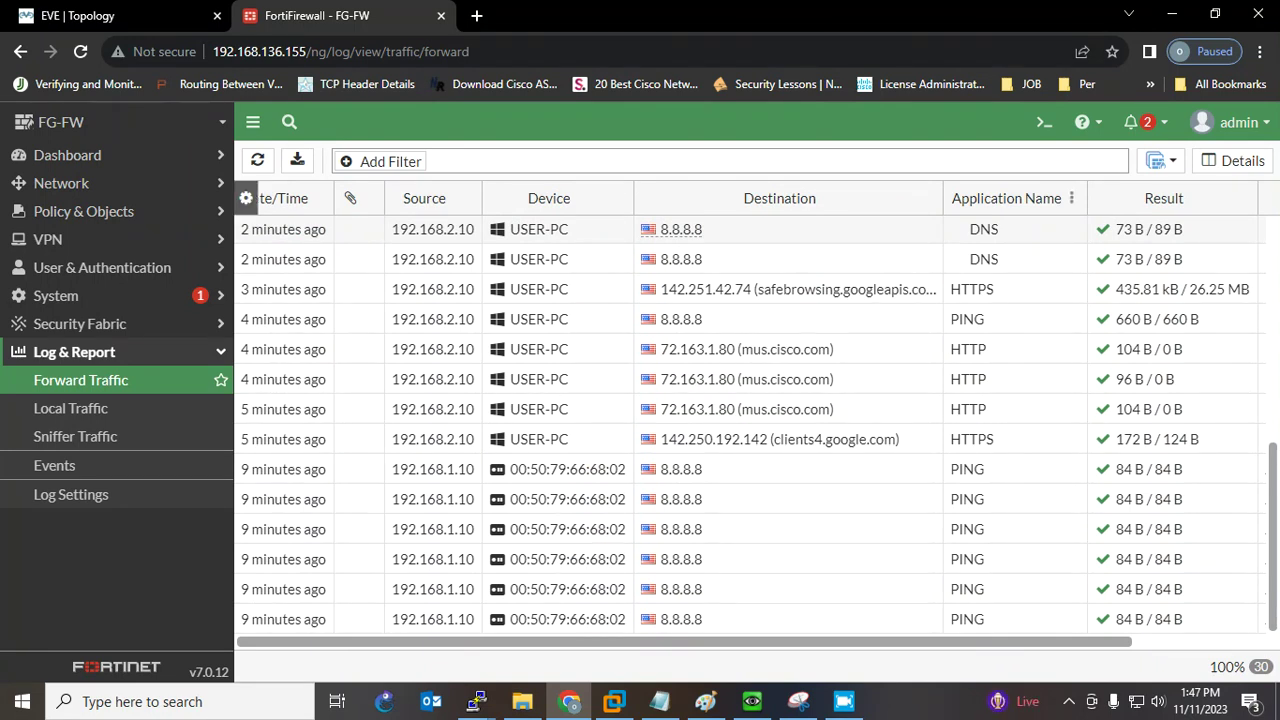
pyautogui.scroll(5, 747, 409)
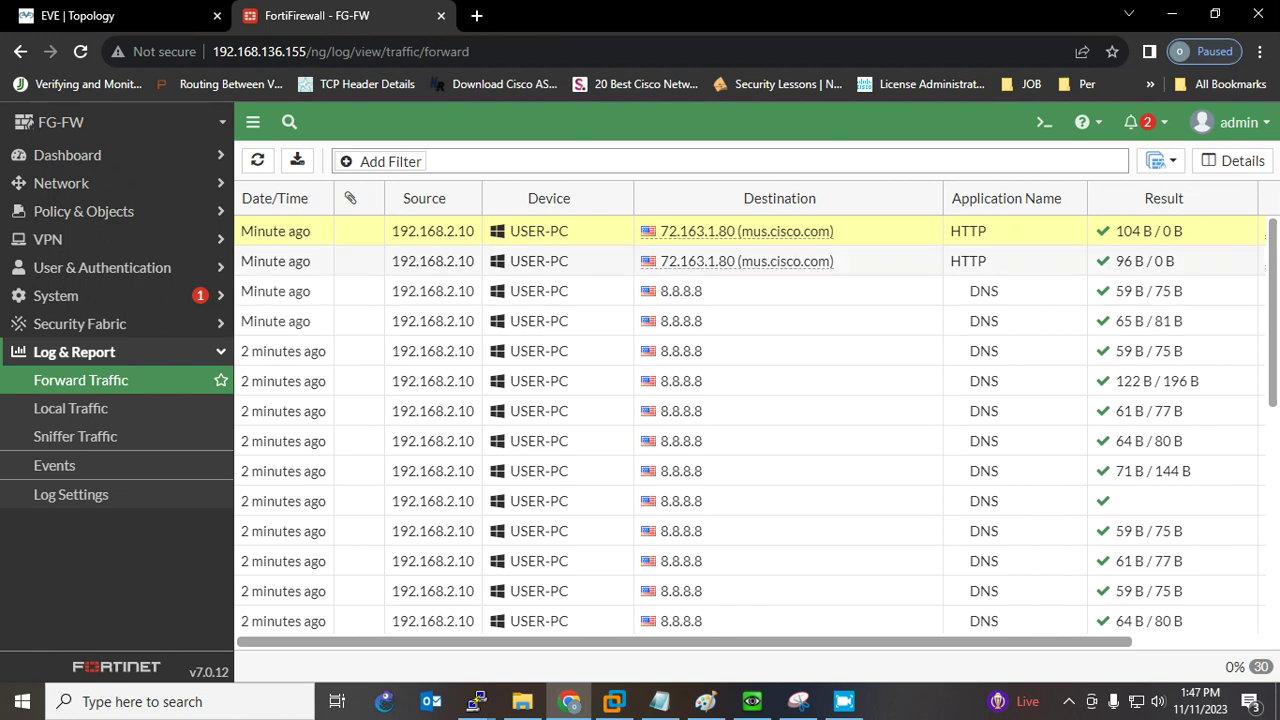
pyautogui.hscroll(3, 750, 420)
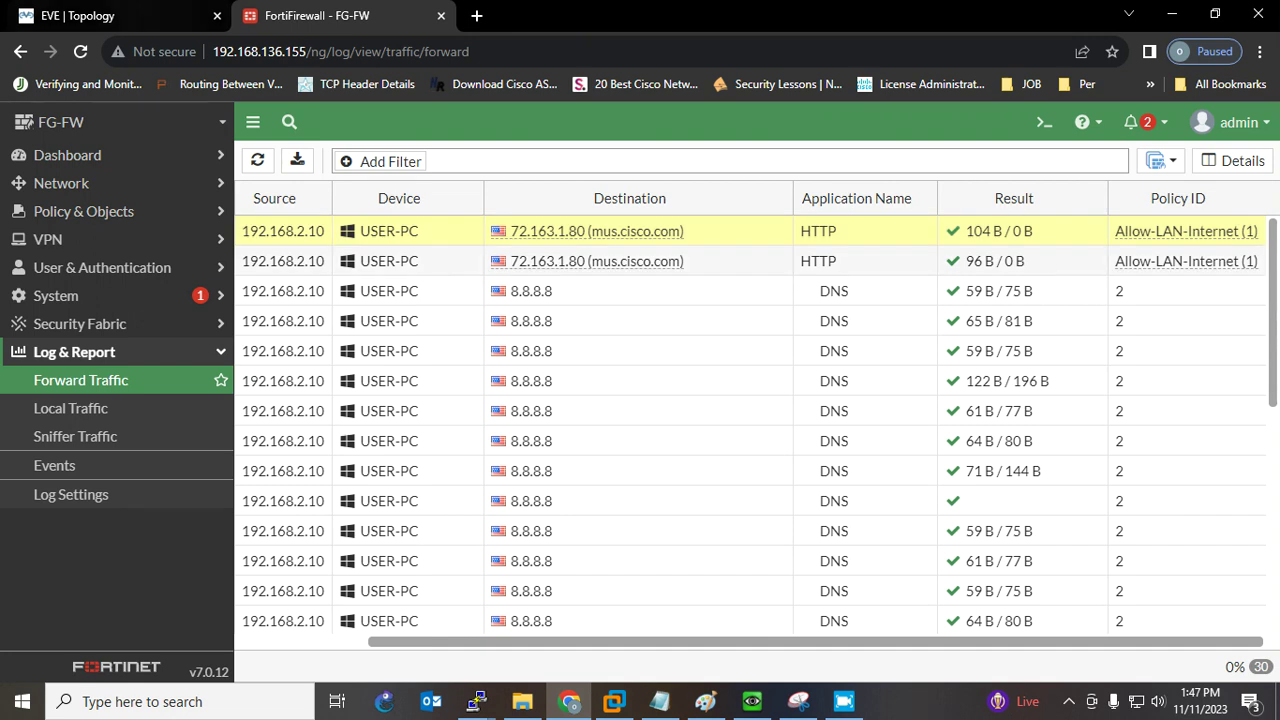
# Switch to Win-PC and search the web for facebook in a new browser tab to test internet access.
pyautogui.click(752, 701)
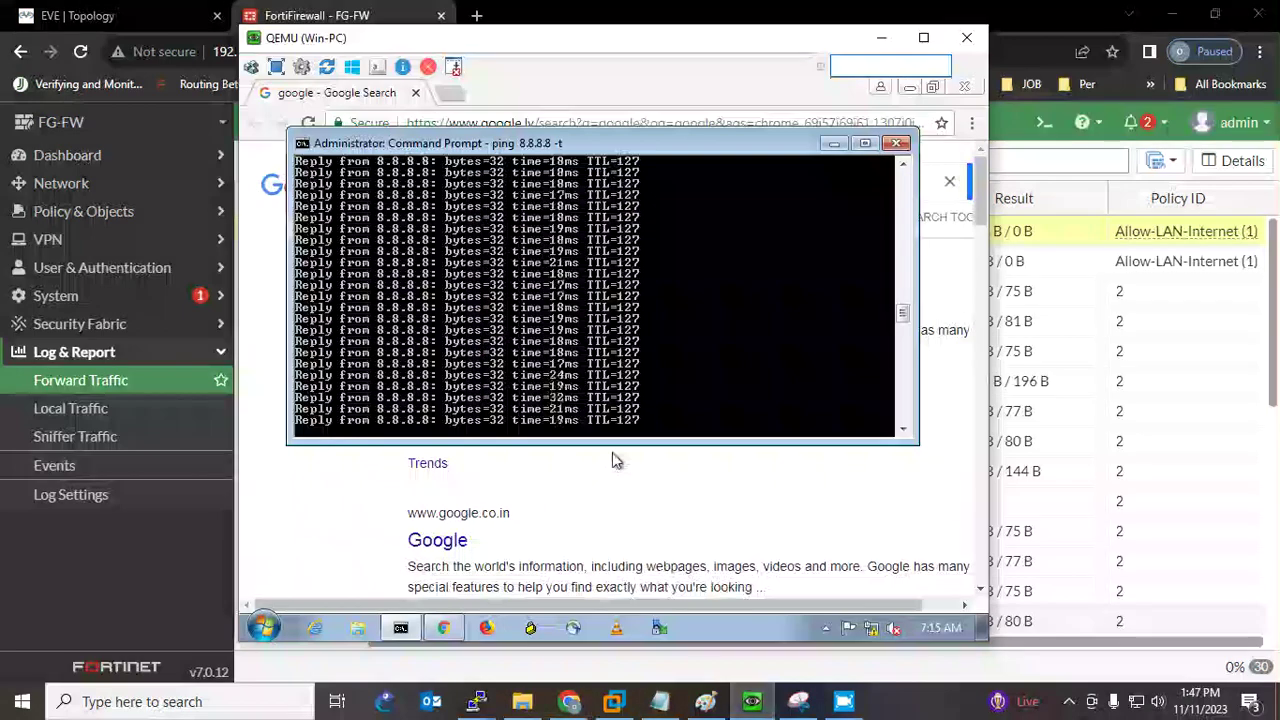
pyautogui.click(318, 88)
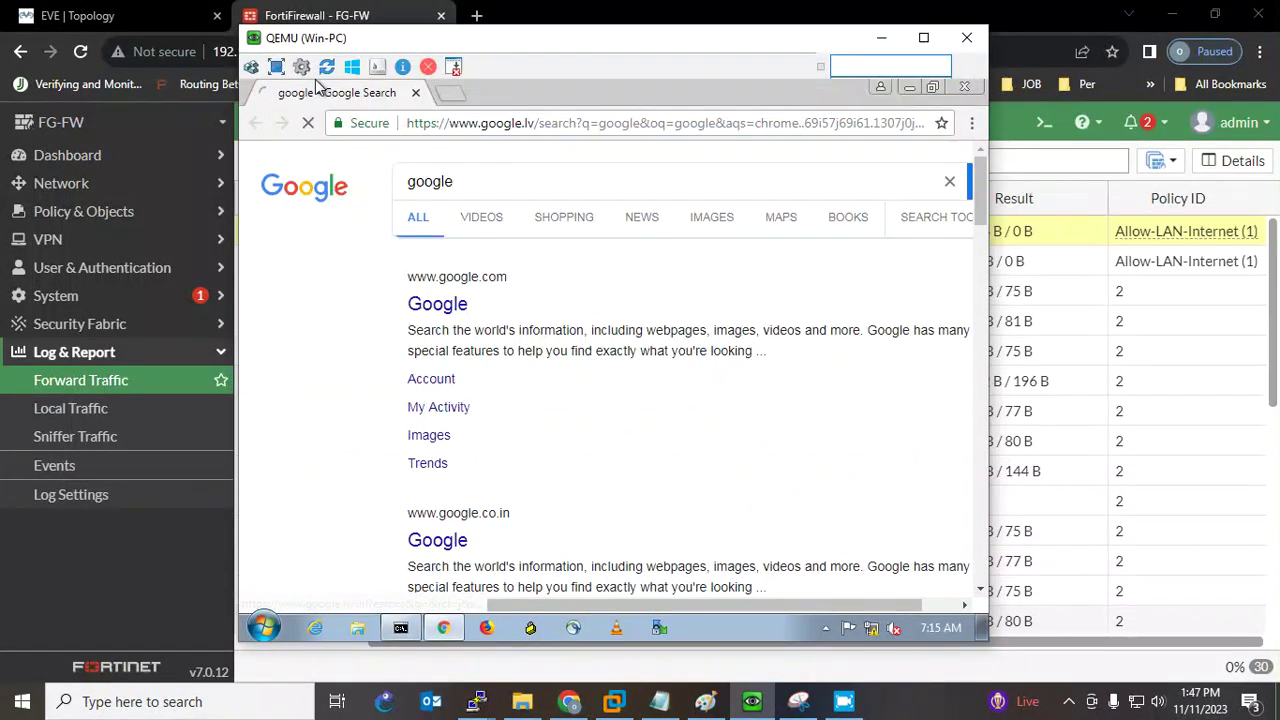
pyautogui.click(451, 92)
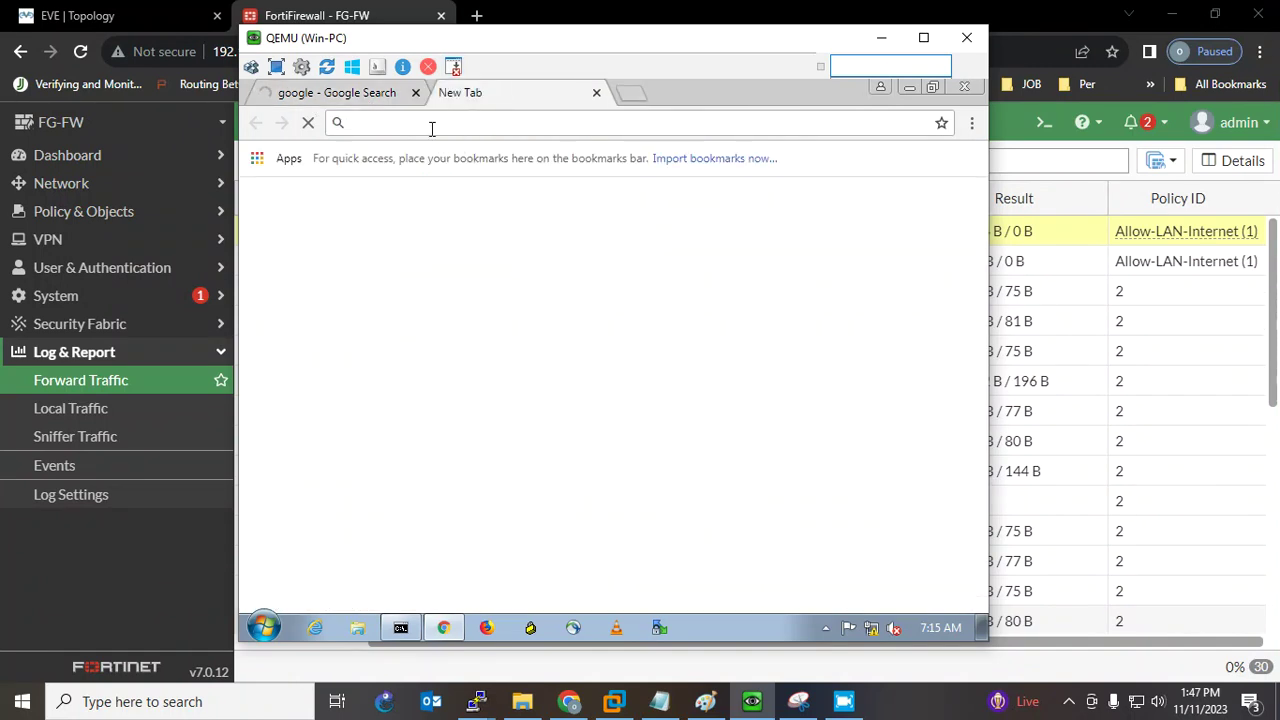
pyautogui.write('face')
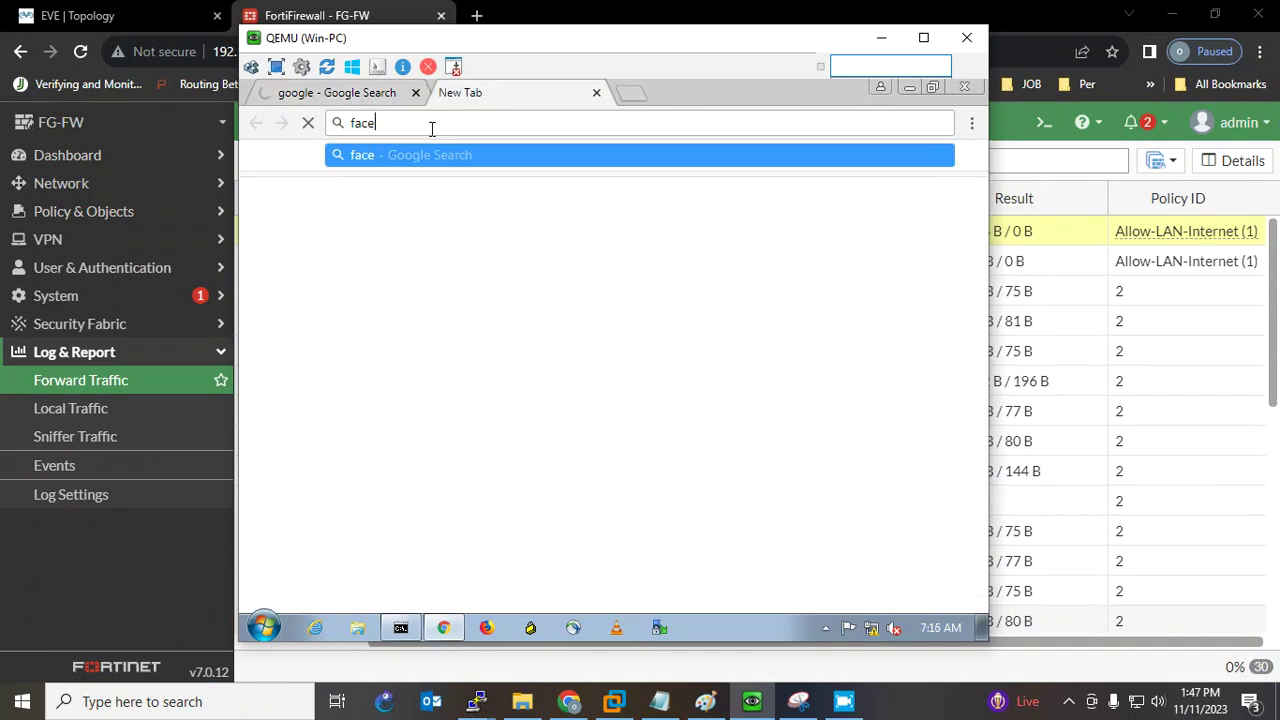
pyautogui.write('book')
pyautogui.press('Return')
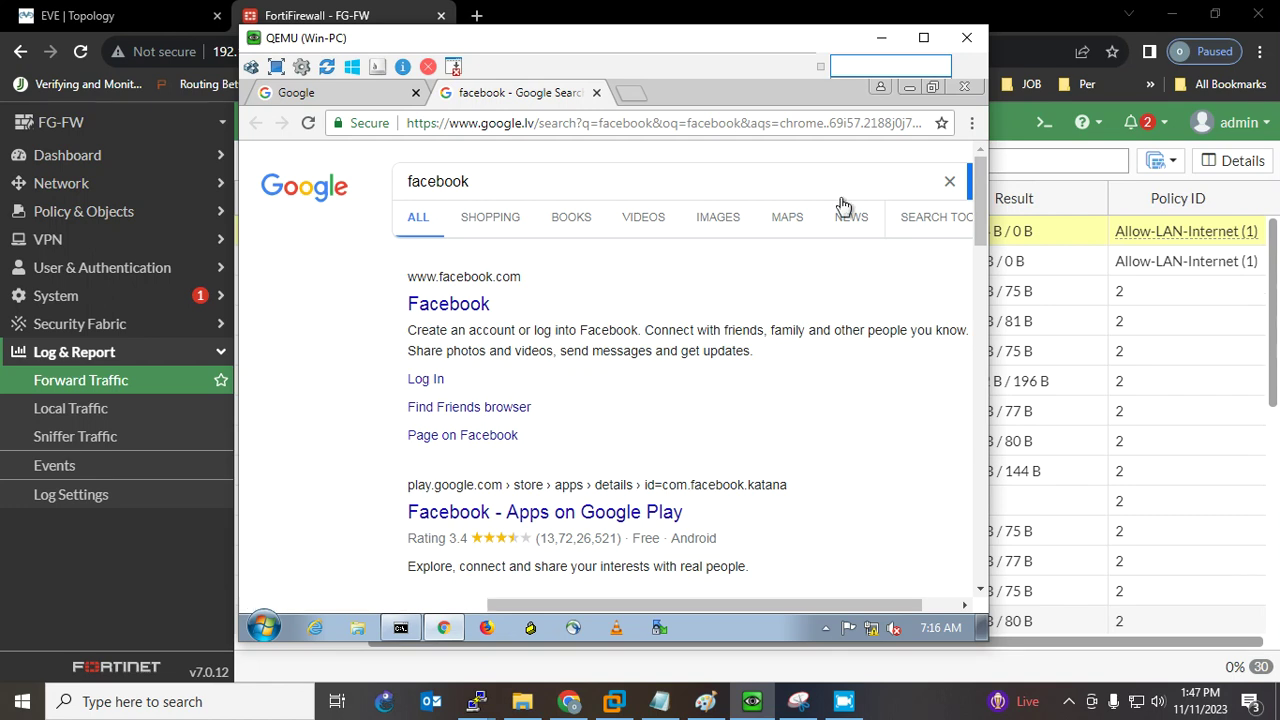
pyautogui.click(881, 37)
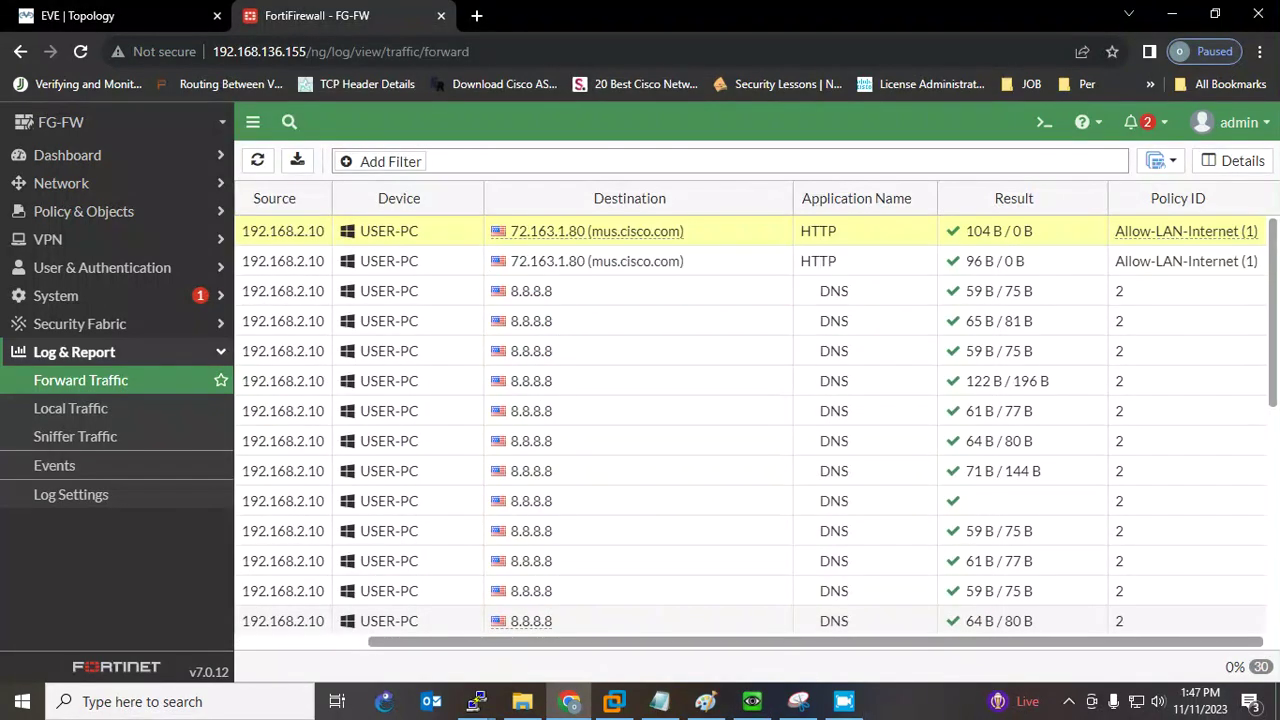